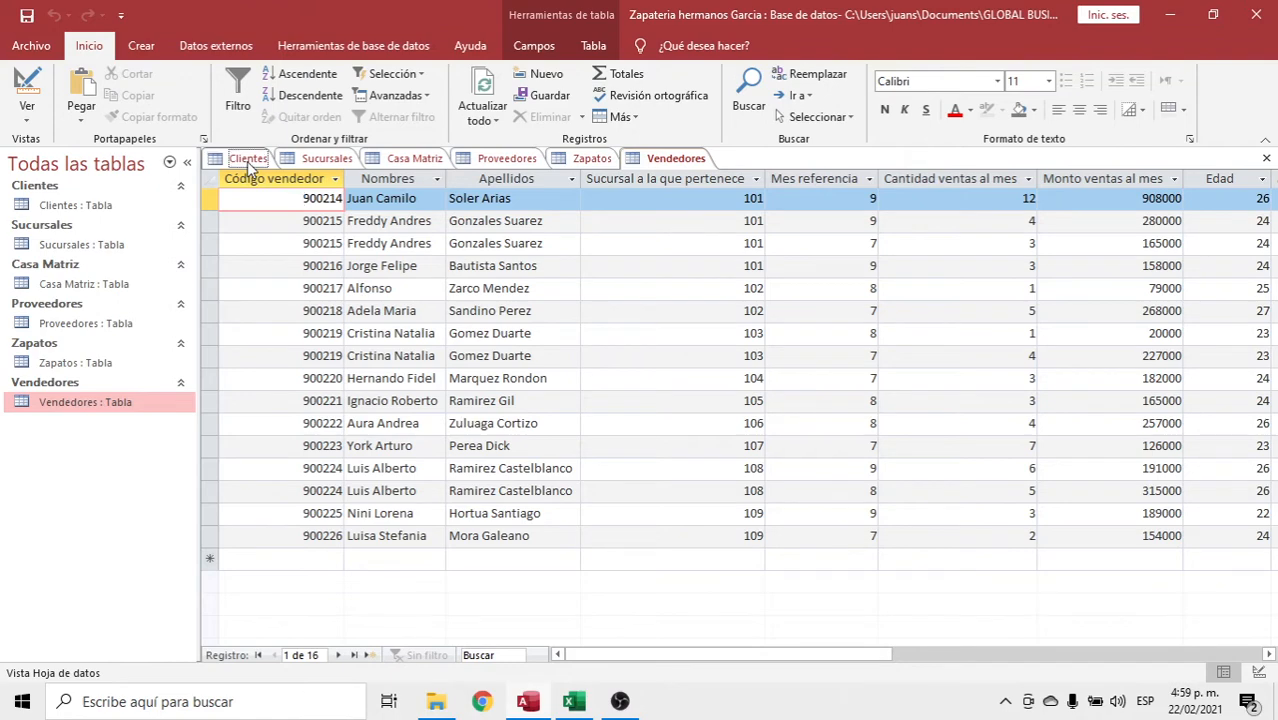
# Review the Clientes, Sucursales, Casa Matriz, Proveedores, Zapatos and Vendedores tables of the shoe store database
pyautogui.click(247, 161)
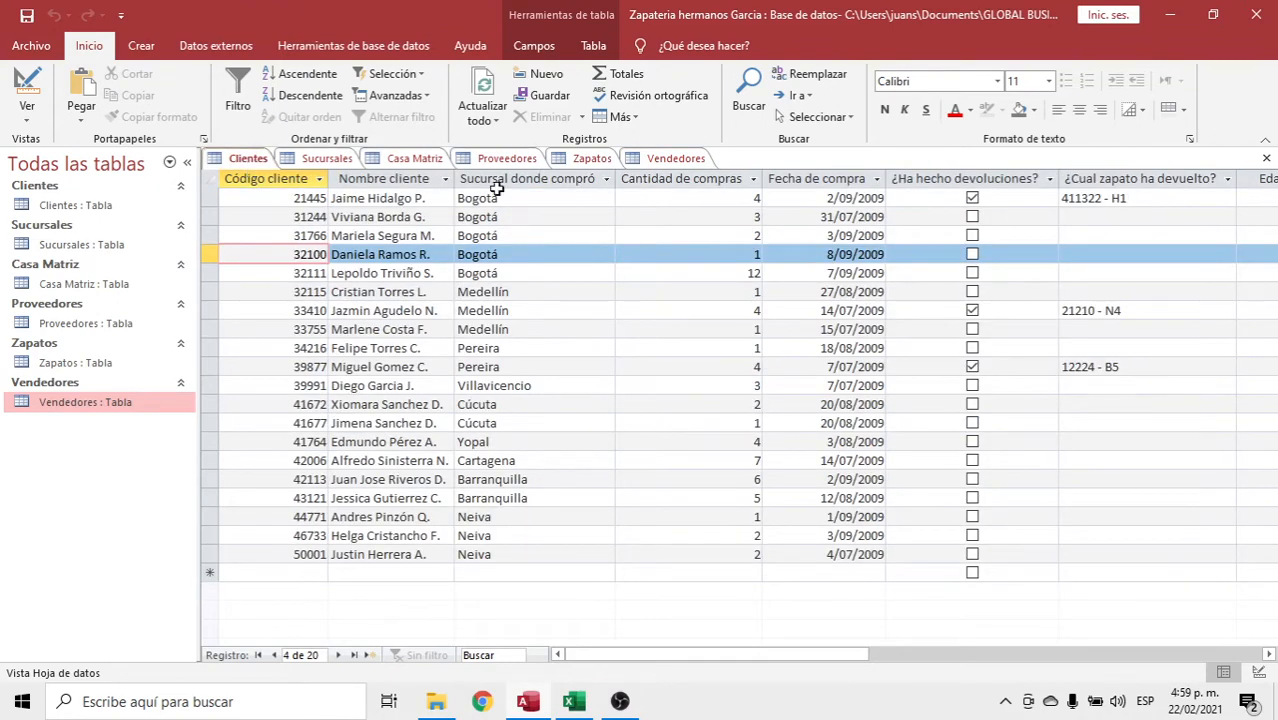
pyautogui.click(331, 163)
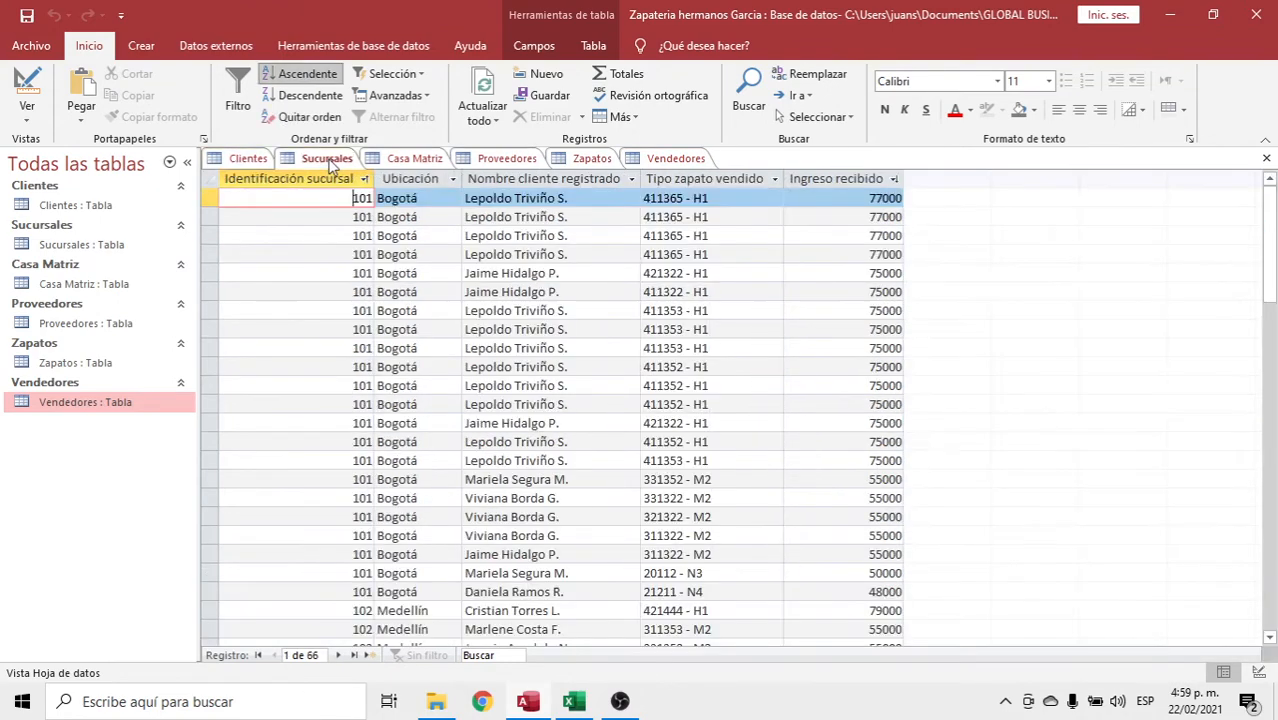
pyautogui.click(420, 161)
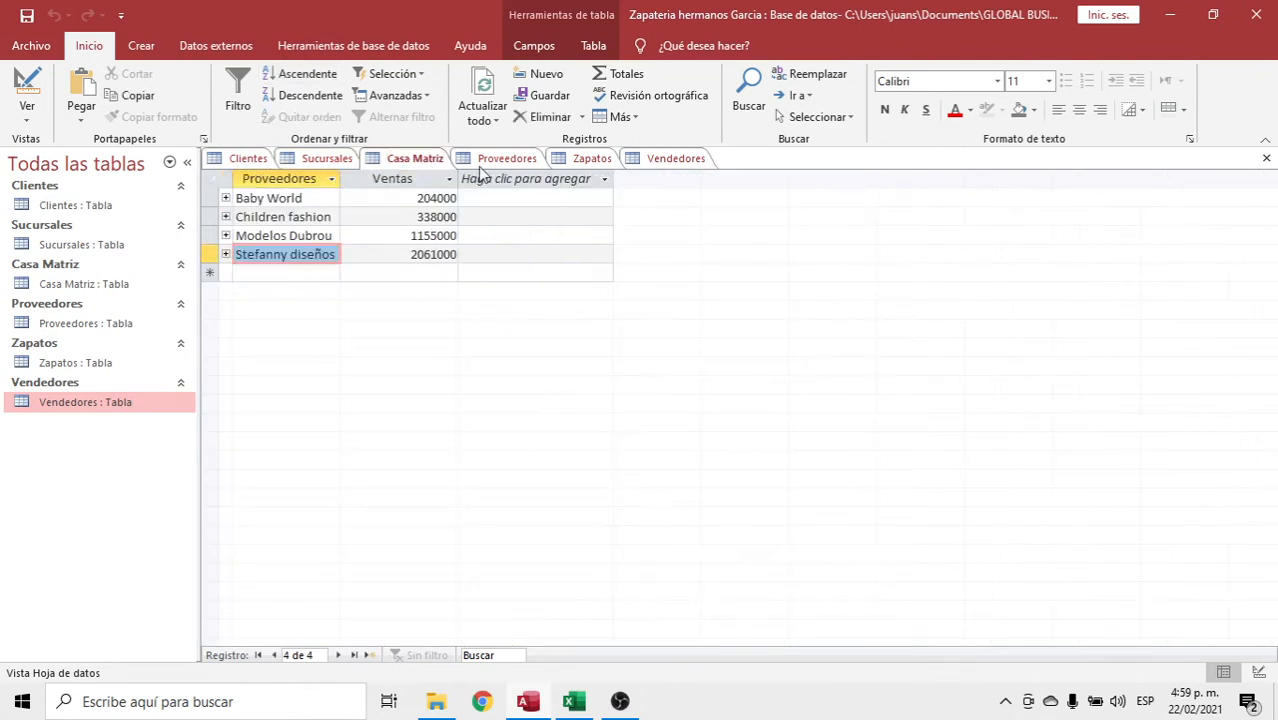
pyautogui.click(507, 161)
pyautogui.click(589, 162)
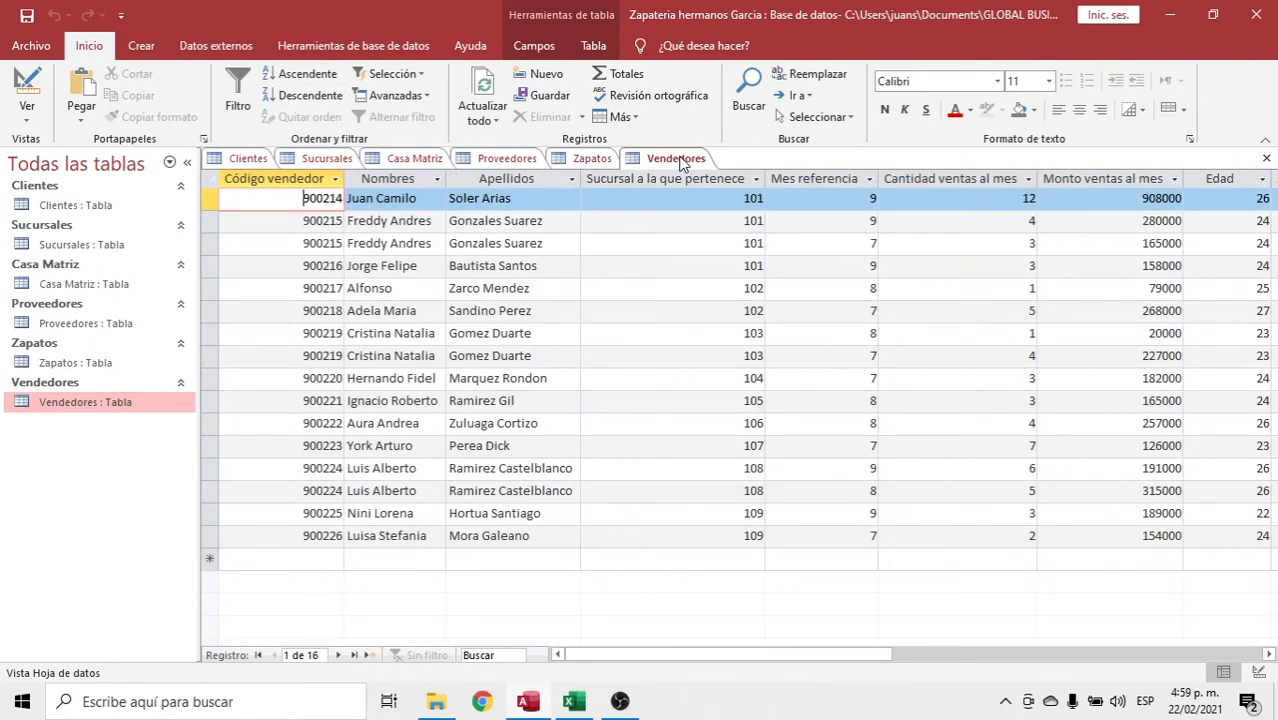
pyautogui.click(676, 162)
# Switch to the Zapateria hermanos Garcia workbook in Excel and review its sheets from Sucursales through Vendedores
pyautogui.click(574, 703)
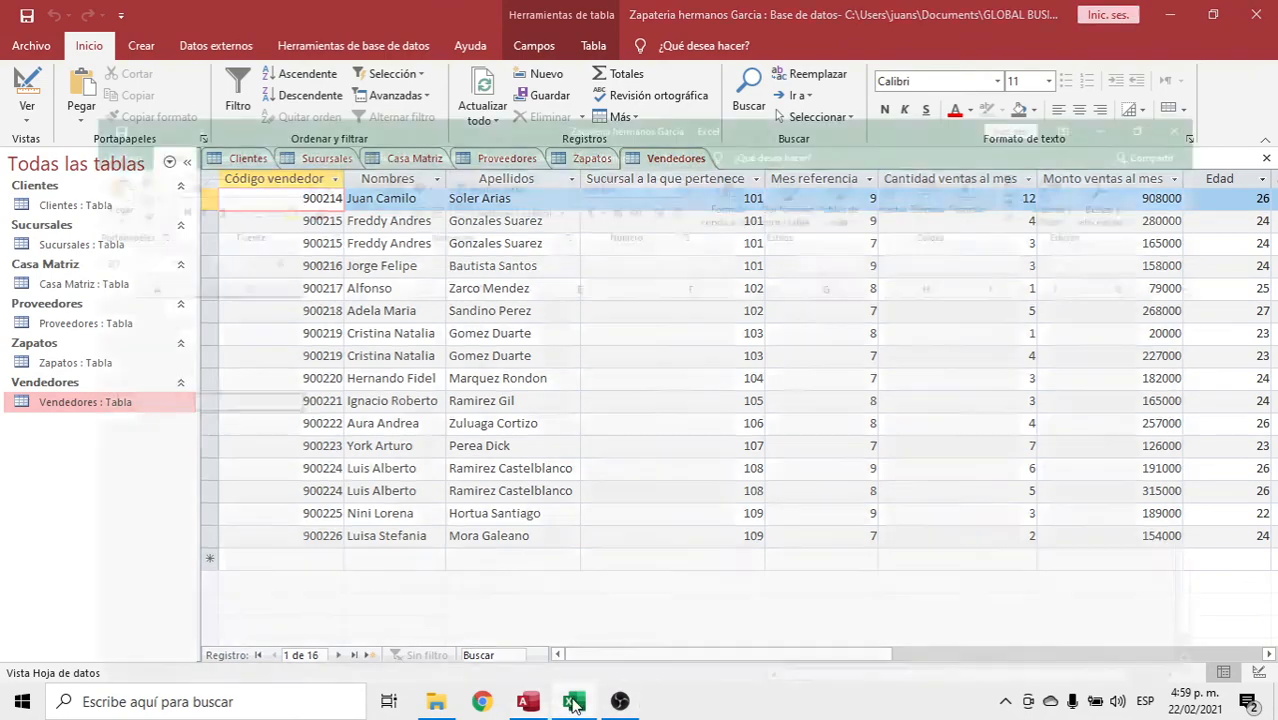
pyautogui.click(201, 651)
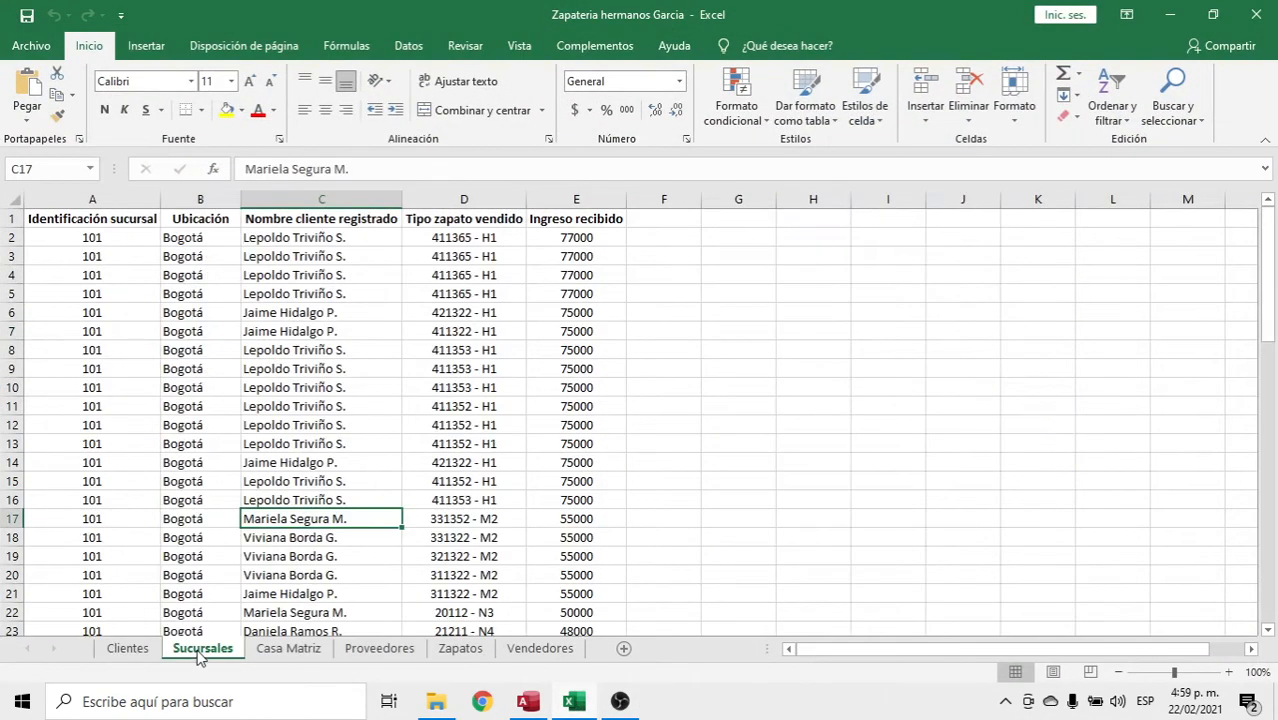
pyautogui.click(280, 648)
pyautogui.click(375, 648)
pyautogui.click(455, 648)
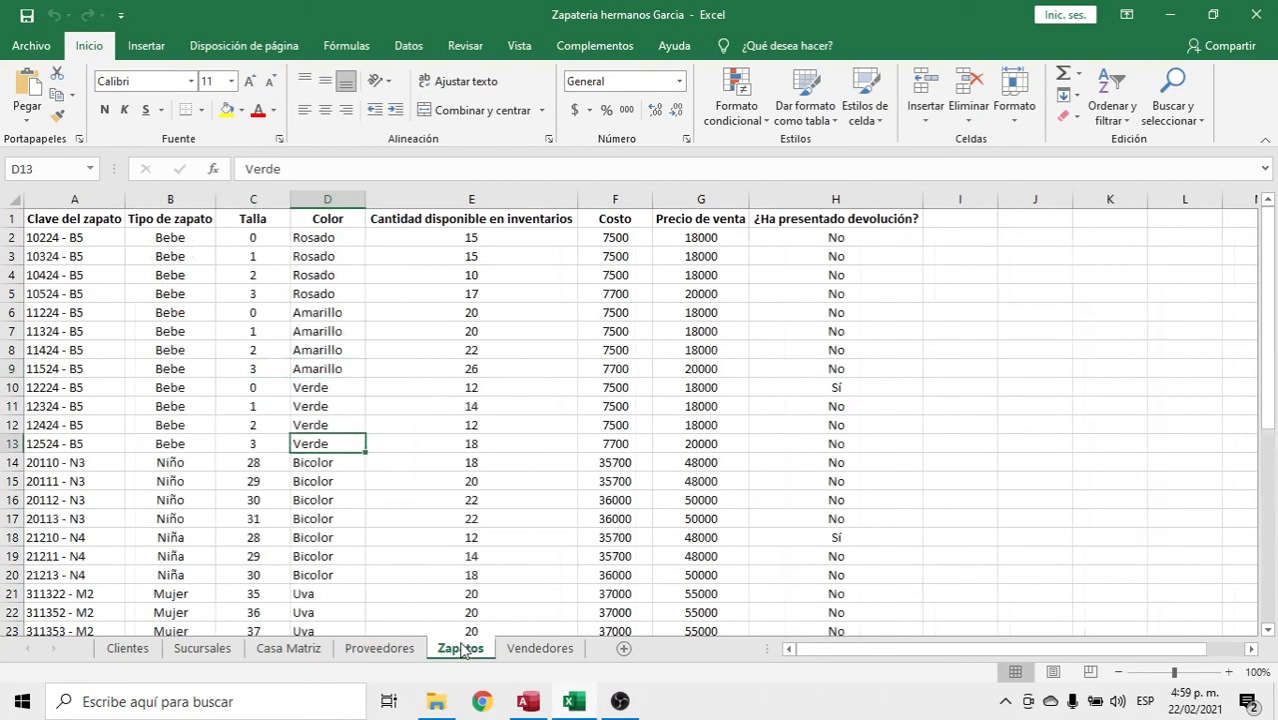
pyautogui.click(540, 648)
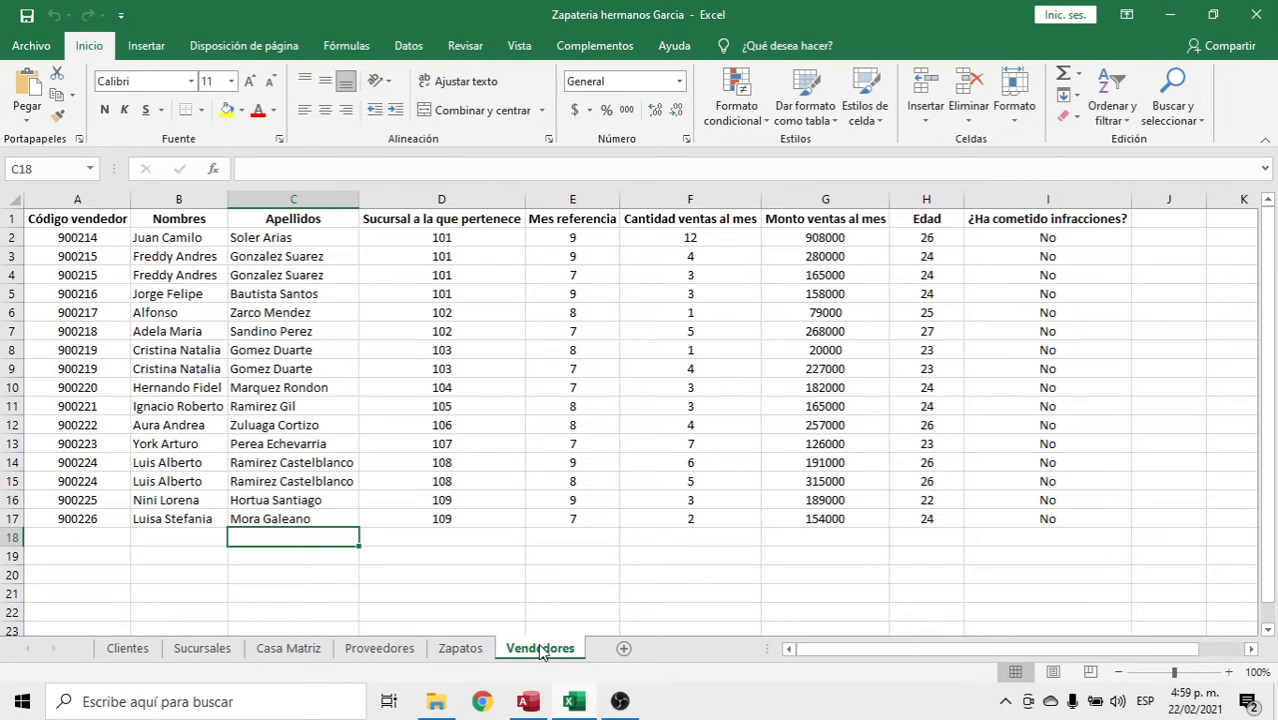
# Clear all open windows off the screen to reach the desktop
pyautogui.click(1169, 18)
pyautogui.click(1169, 16)
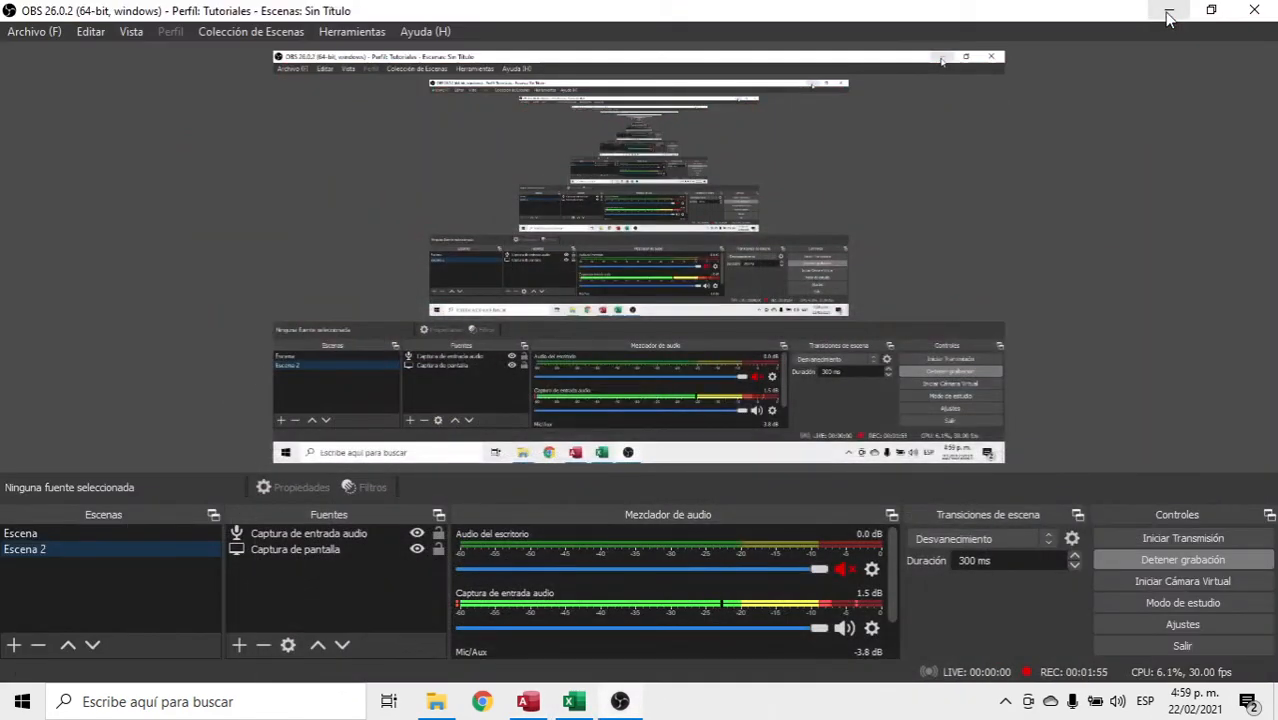
pyautogui.click(1169, 16)
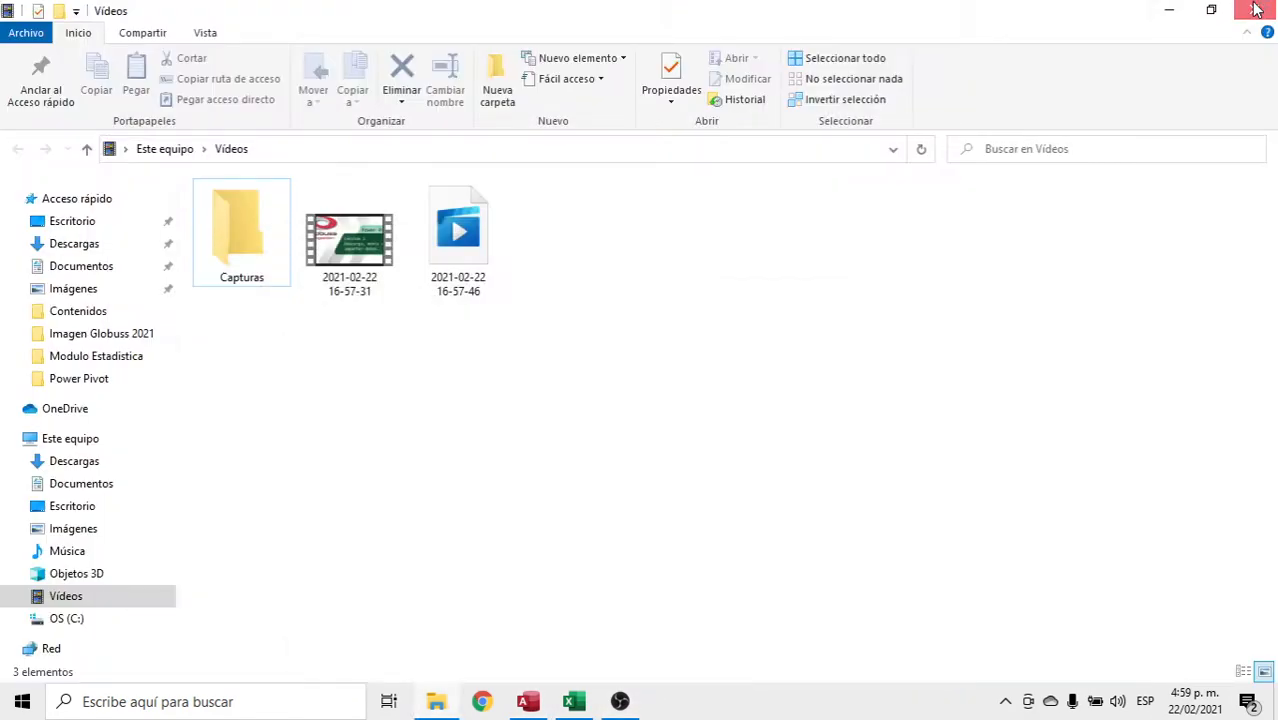
pyautogui.click(1169, 16)
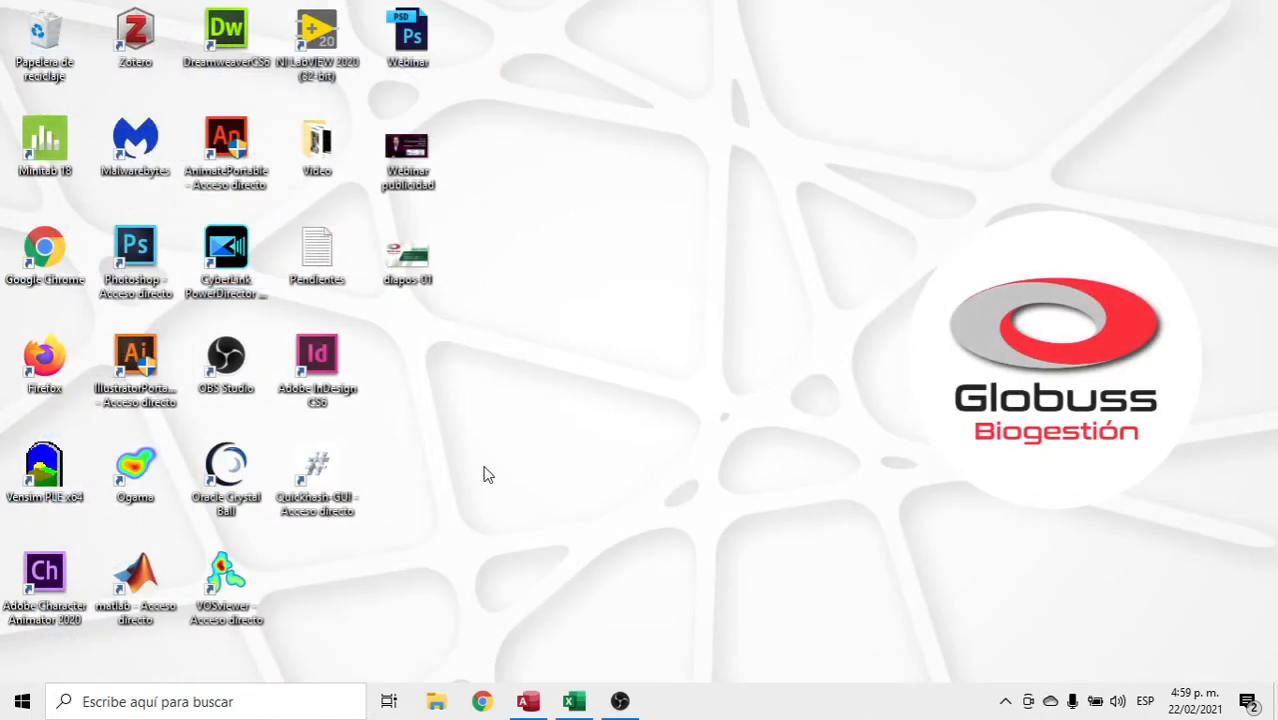
# Find Excel through the Windows search, start it with a blank workbook and maximize its window
pyautogui.click(146, 706)
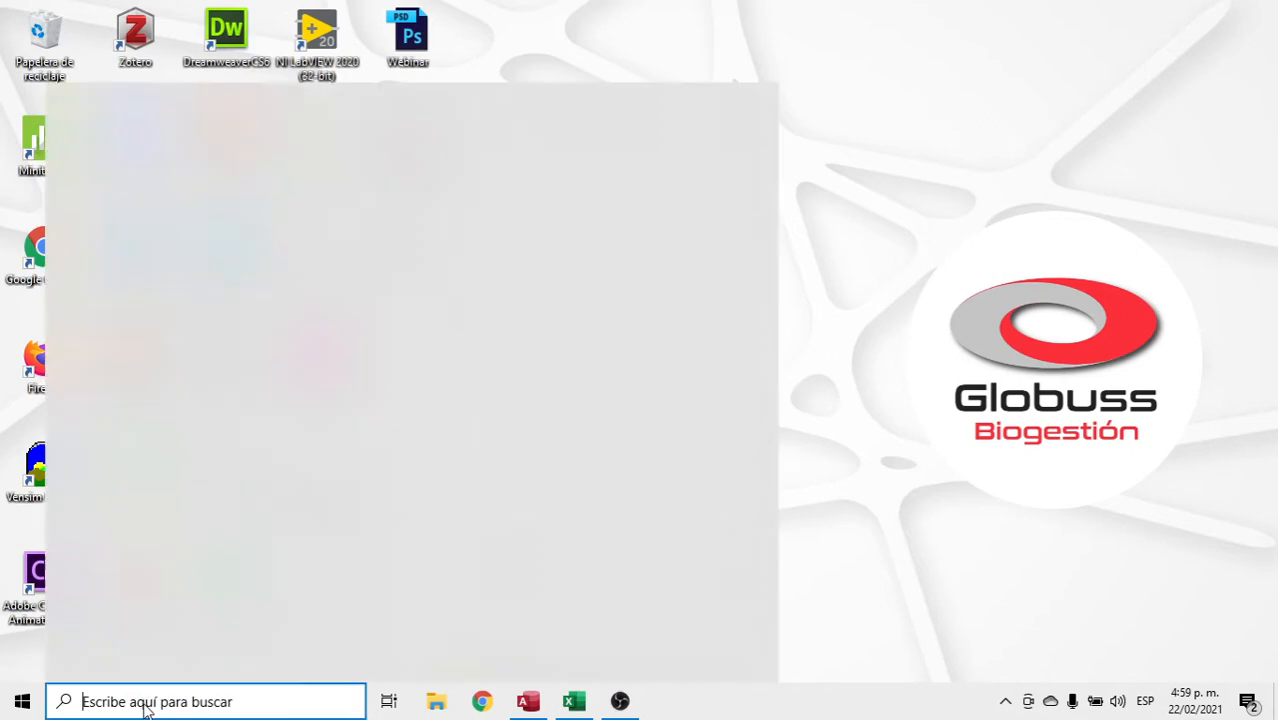
pyautogui.write('exce')
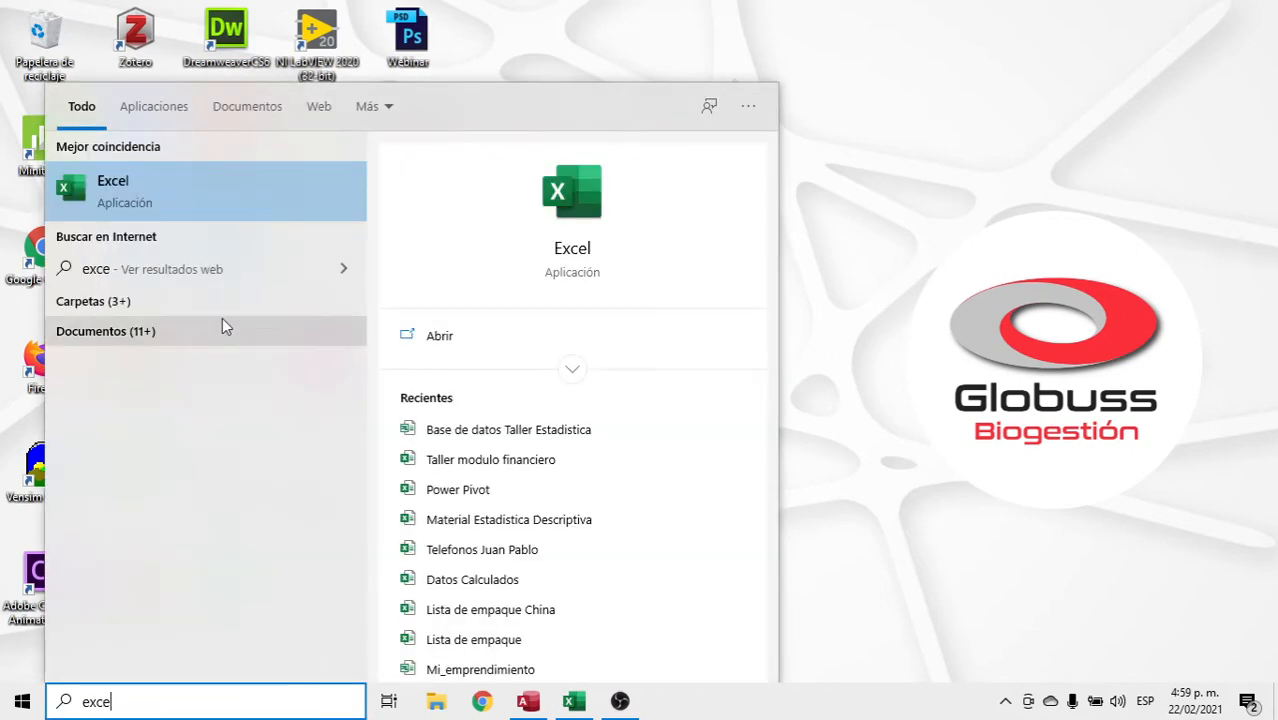
pyautogui.click(175, 171)
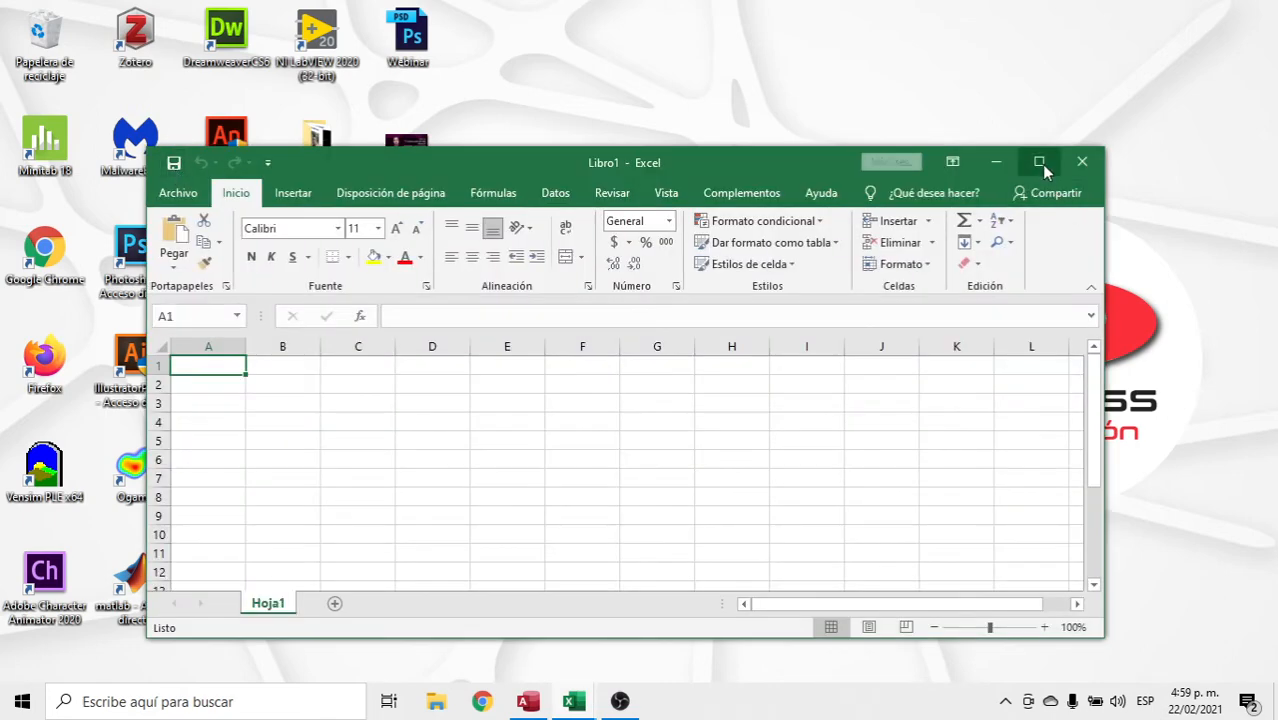
pyautogui.click(1039, 163)
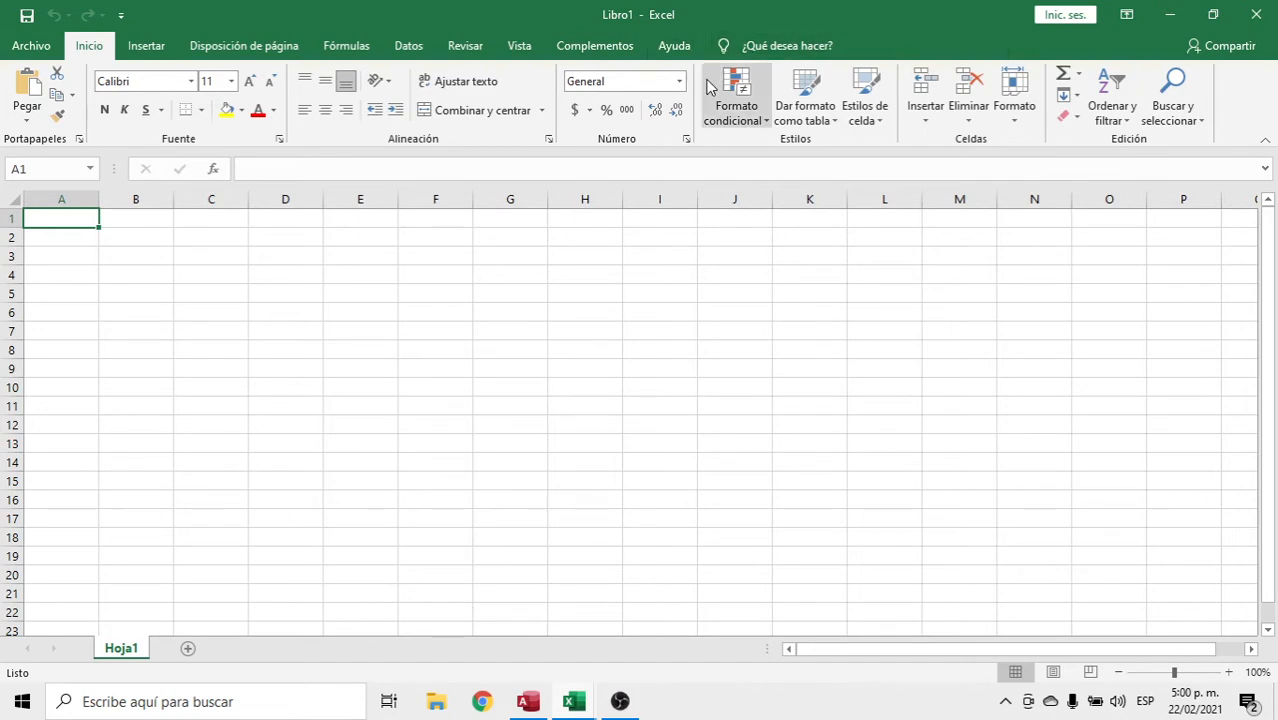
pyautogui.click(434, 447)
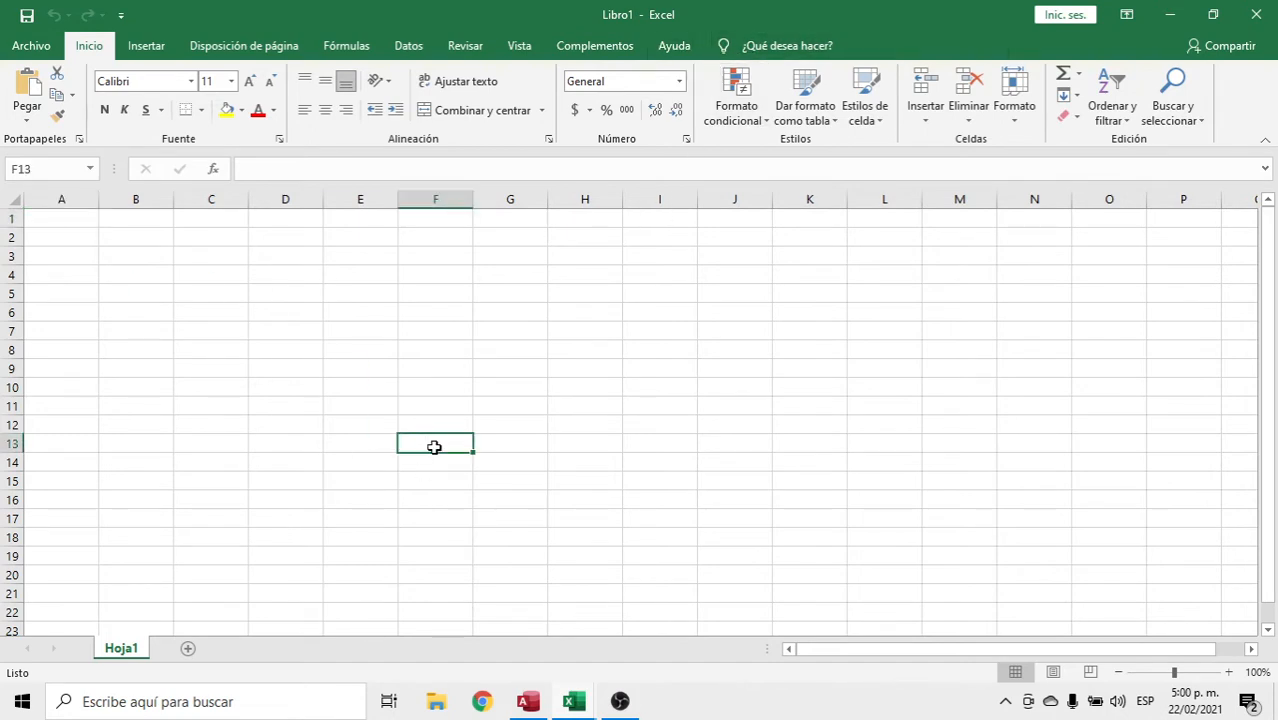
pyautogui.click(14, 331)
pyautogui.click(271, 296)
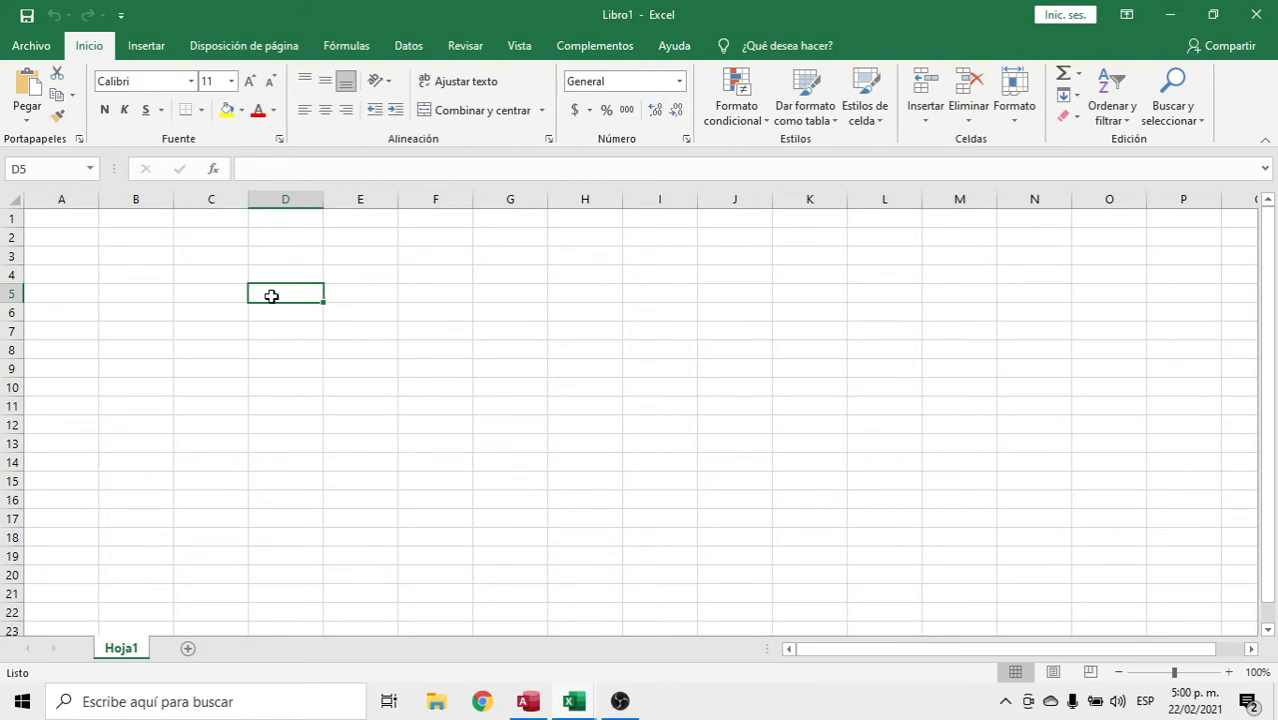
# Enable the Microsoft Power Pivot for Excel COM add-in through the Excel options
pyautogui.click(31, 46)
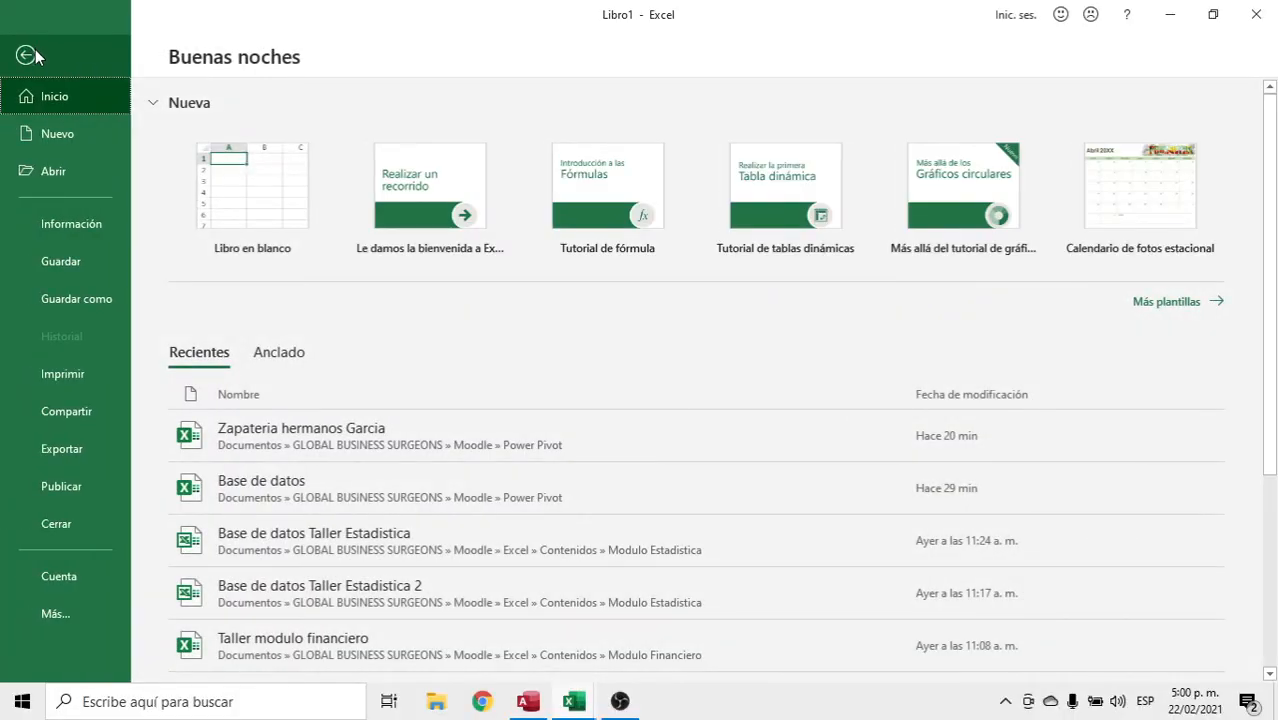
pyautogui.click(48, 616)
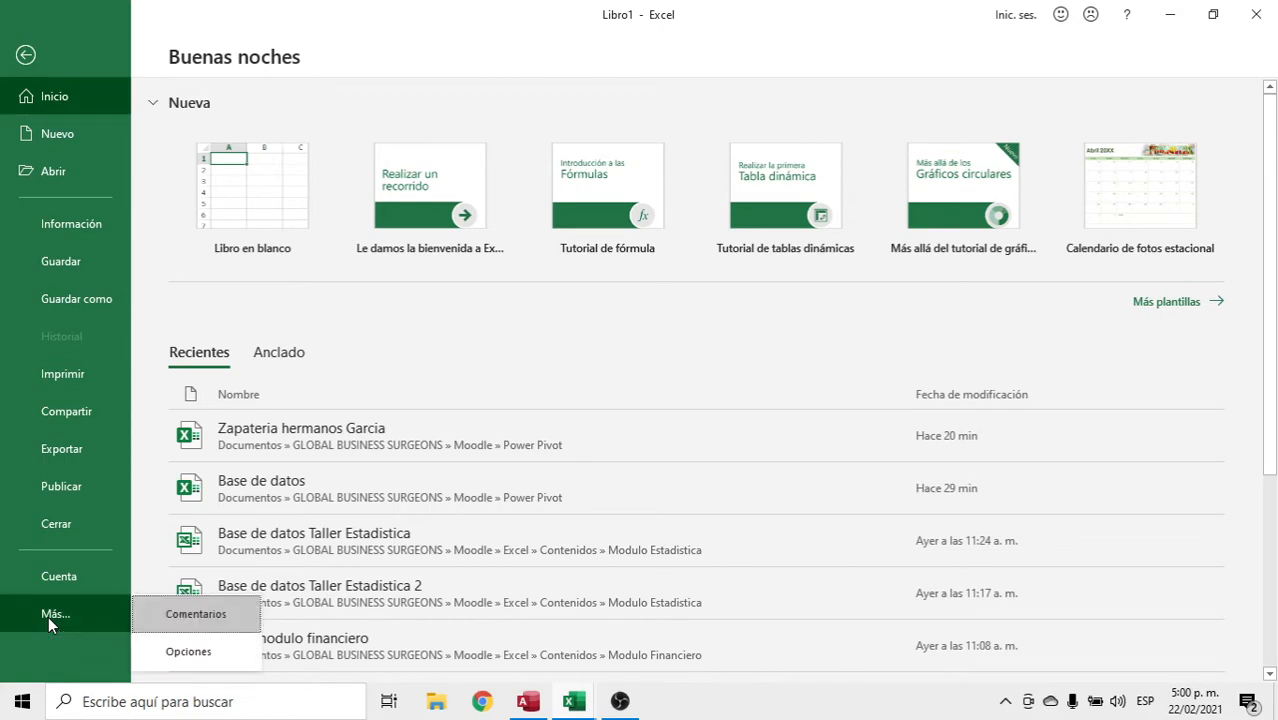
pyautogui.click(185, 652)
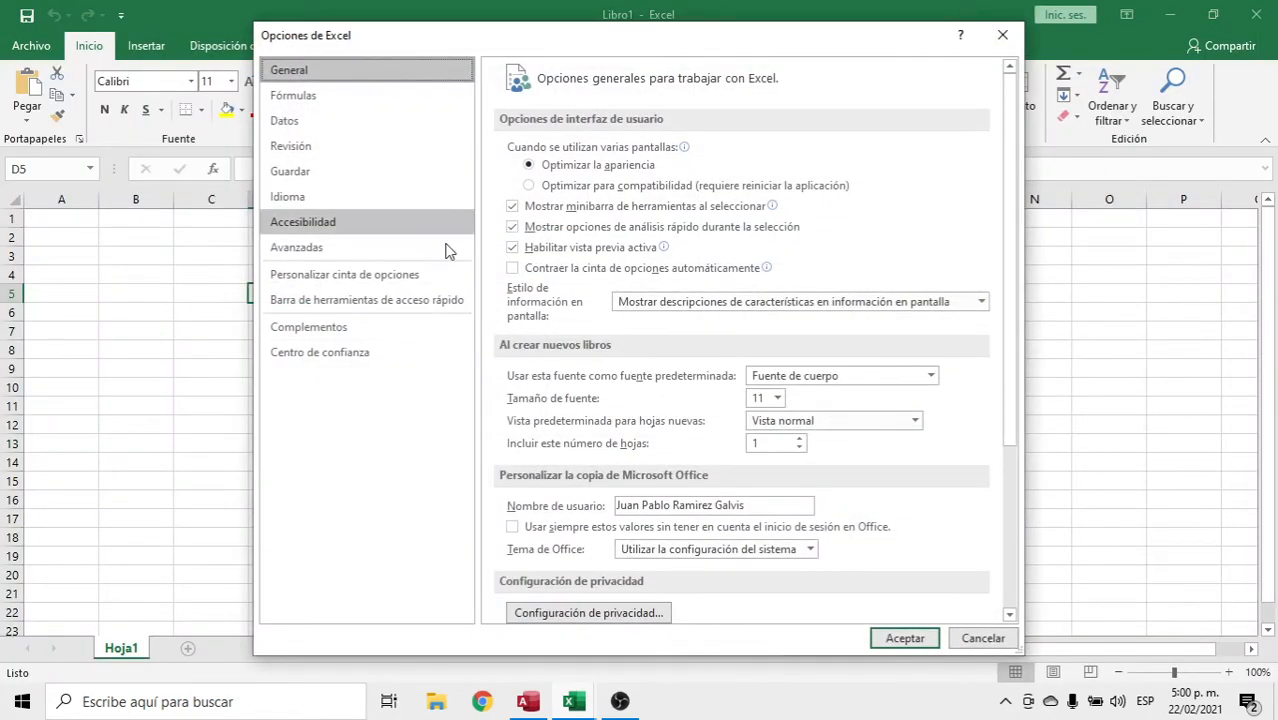
pyautogui.click(363, 337)
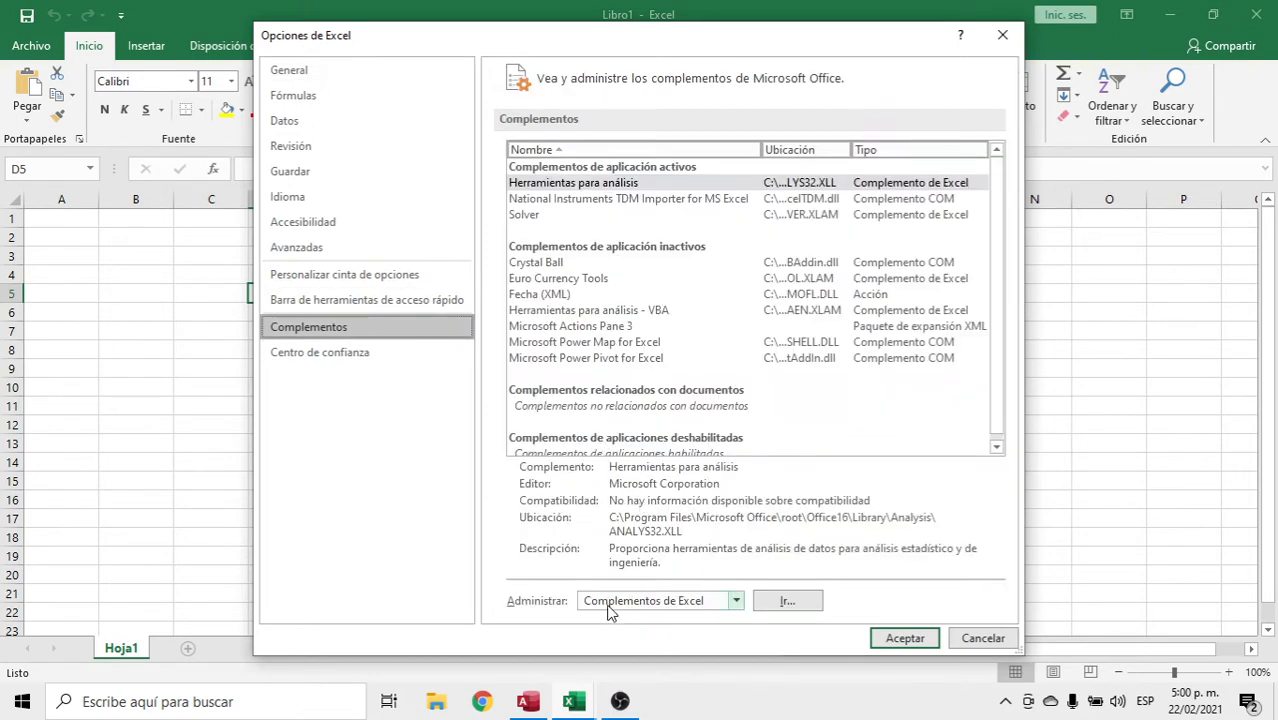
pyautogui.click(654, 608)
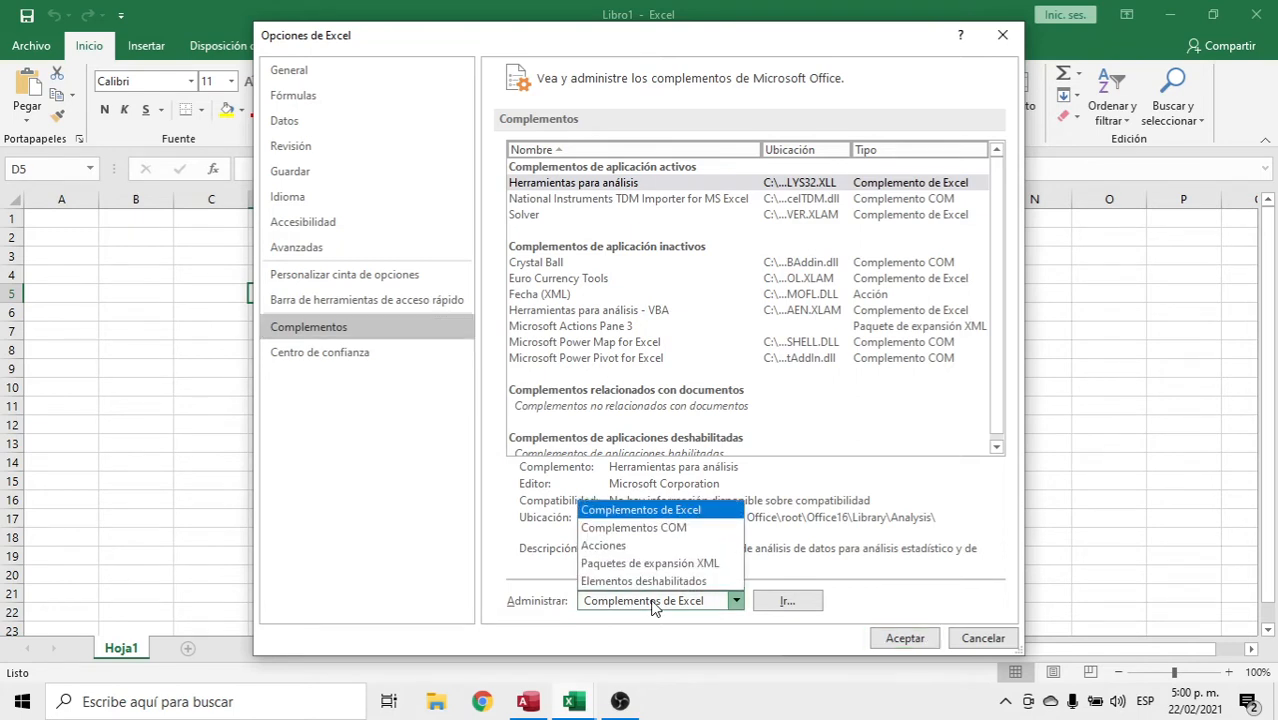
pyautogui.click(651, 529)
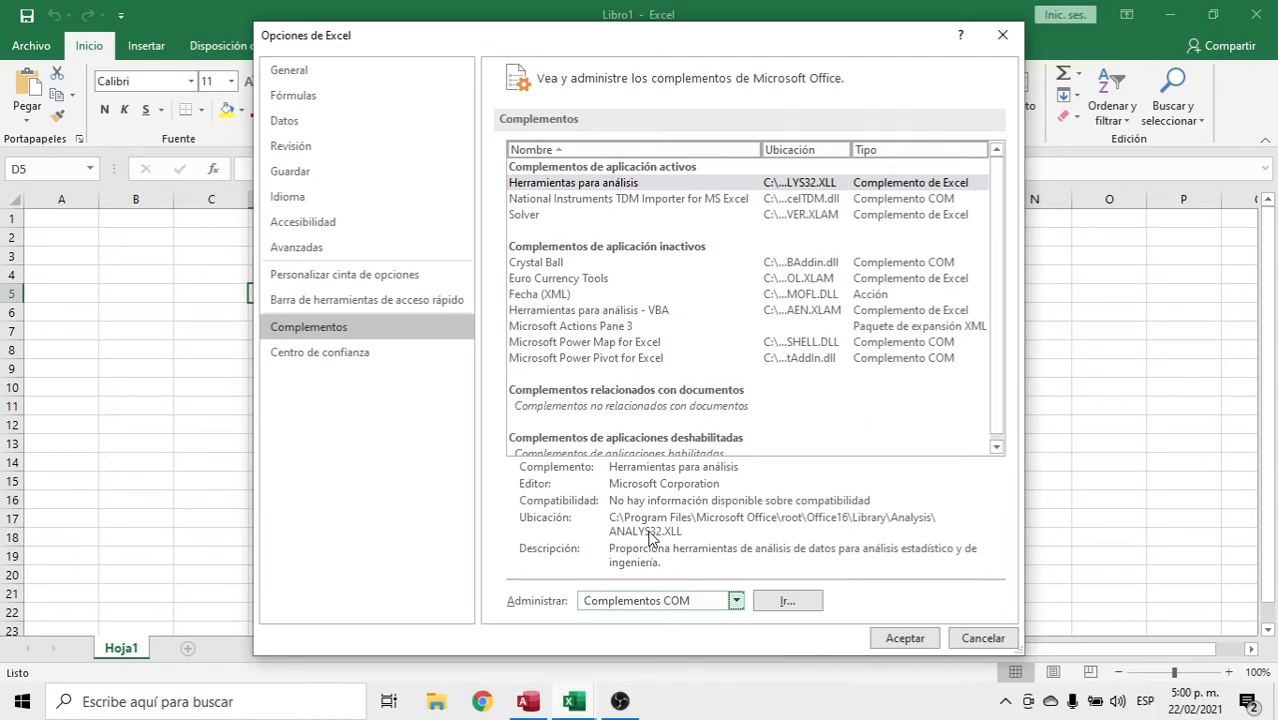
pyautogui.click(787, 604)
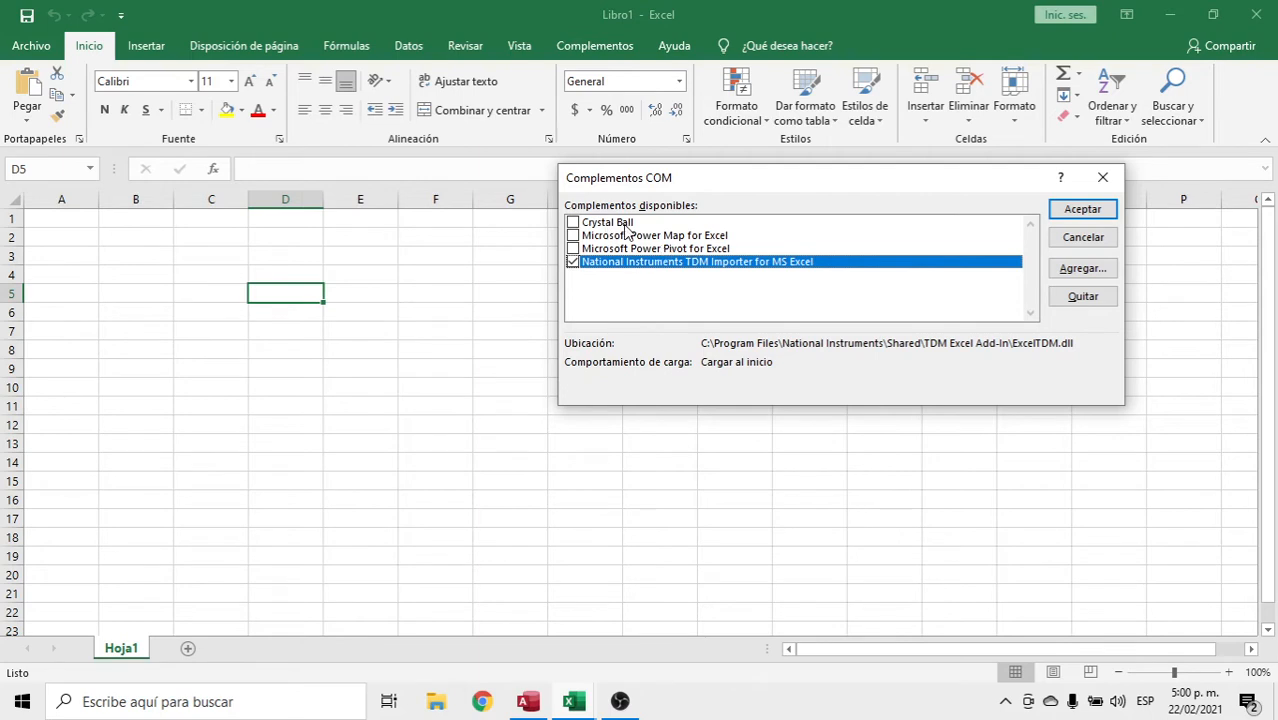
pyautogui.click(573, 249)
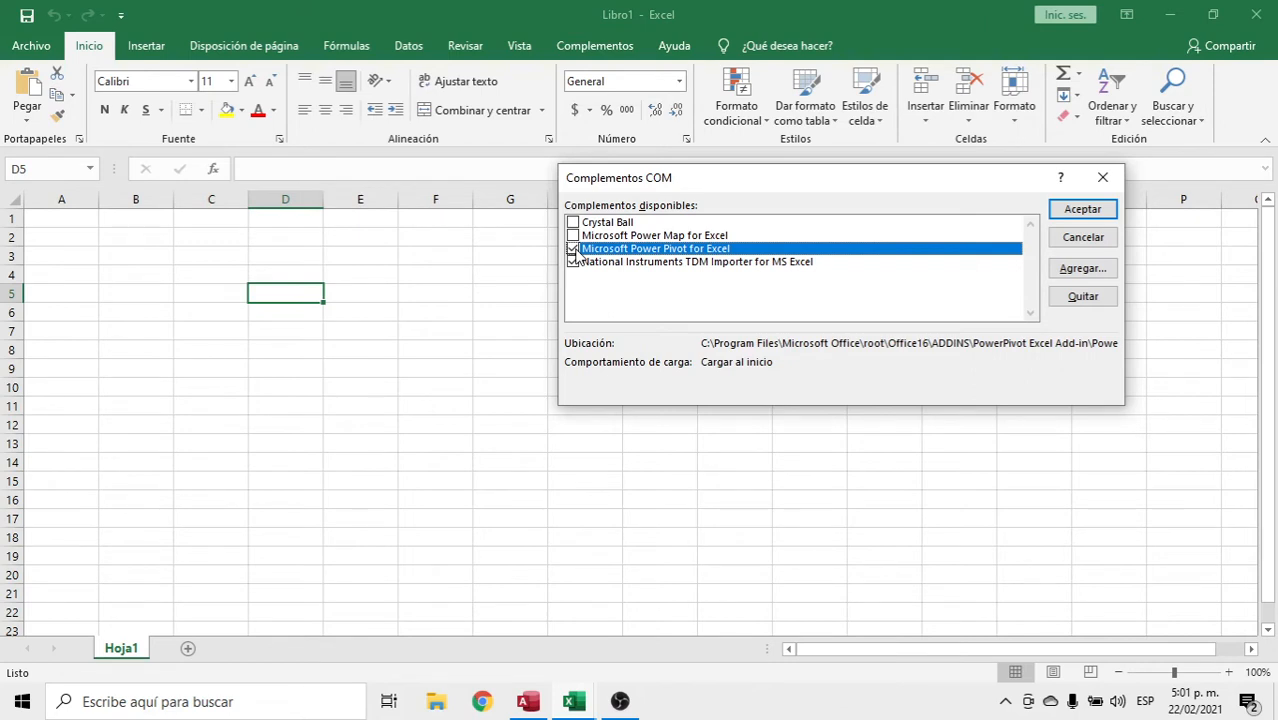
pyautogui.click(1090, 208)
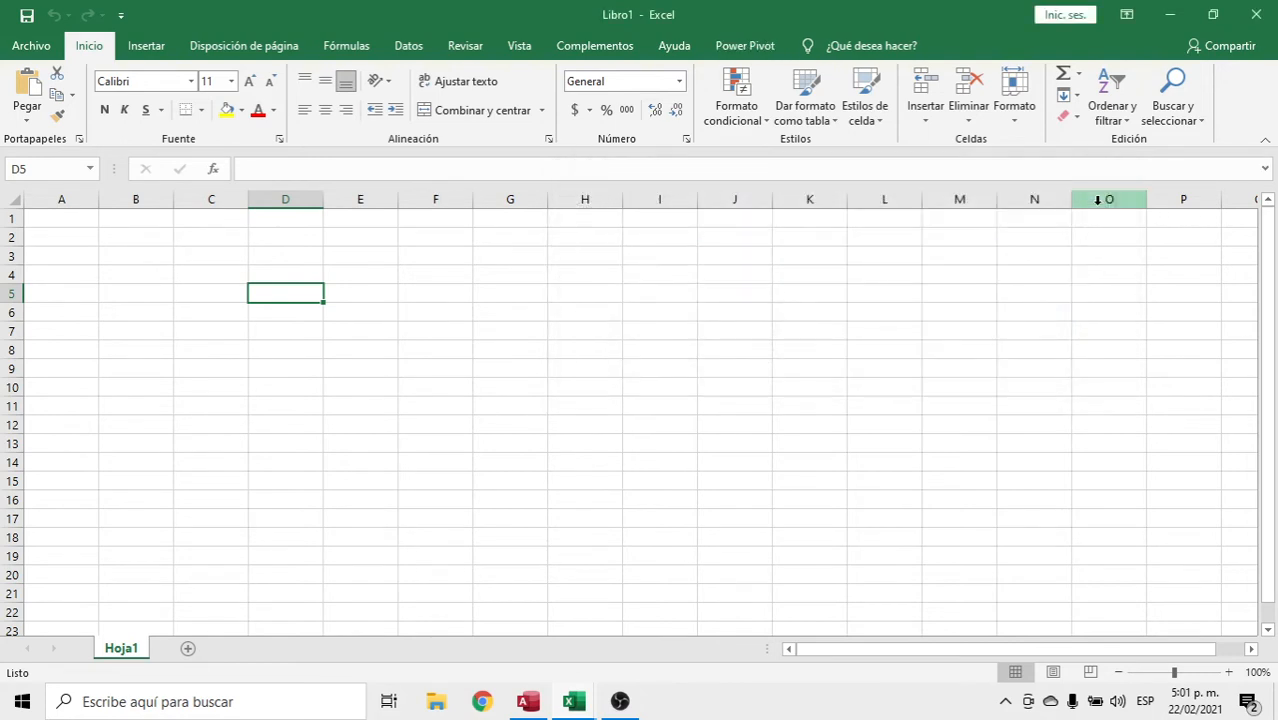
# Open the Power Pivot data model management window for the blank workbook
pyautogui.click(740, 48)
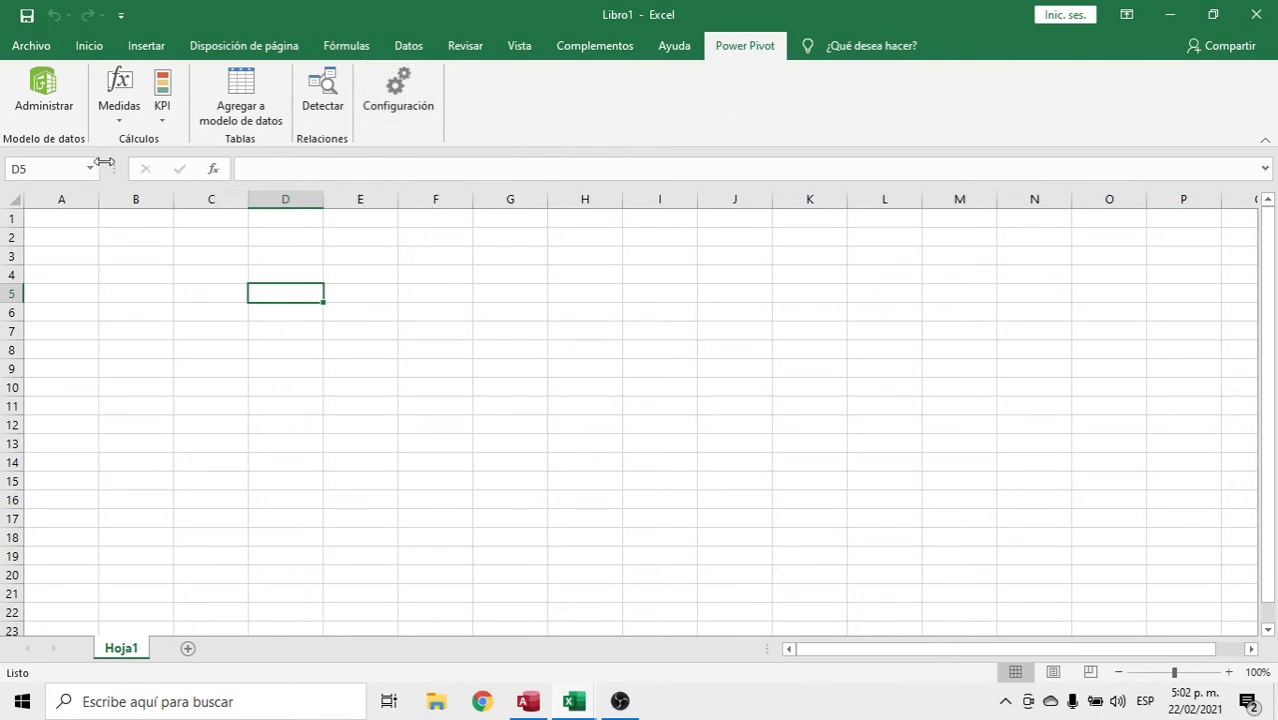
pyautogui.click(56, 100)
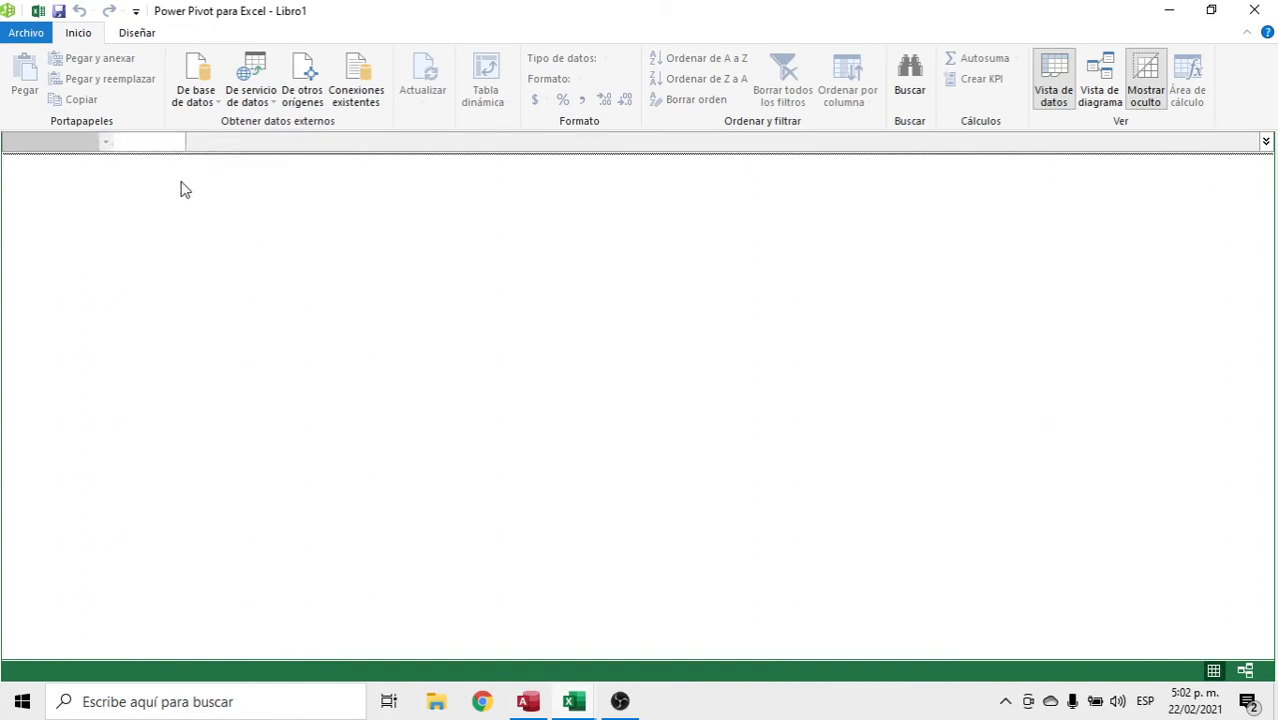
pyautogui.click(72, 34)
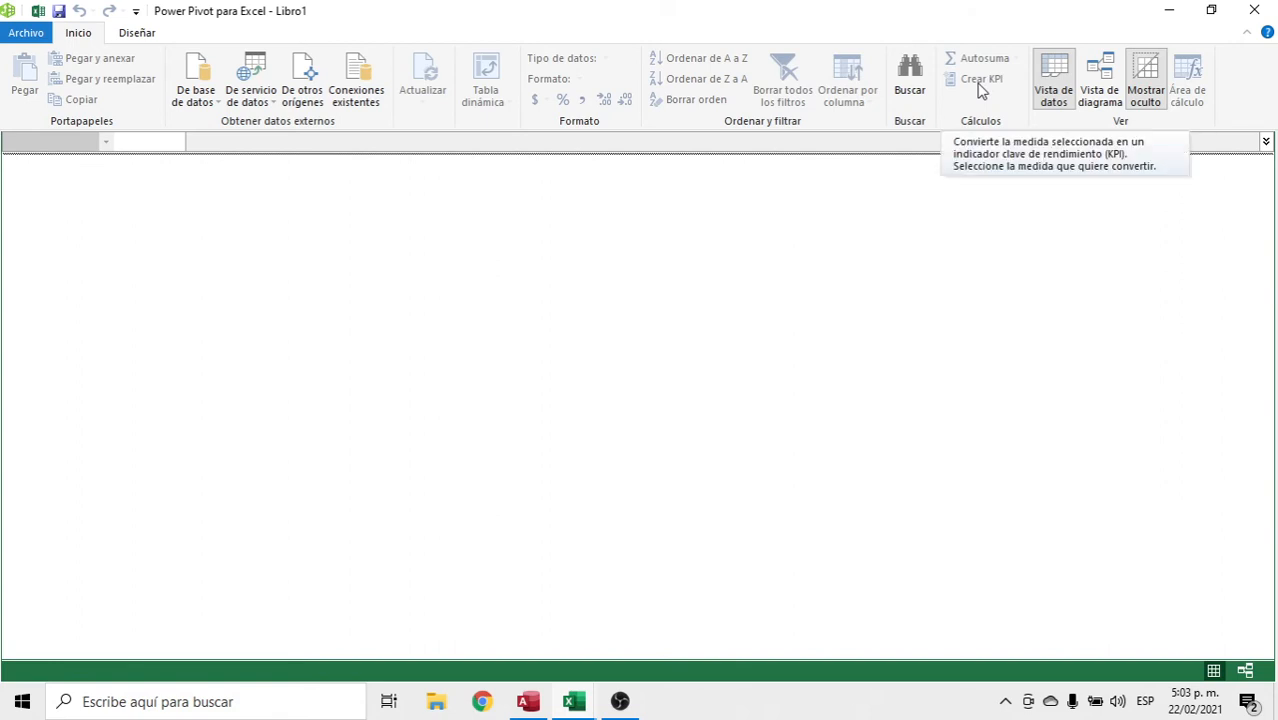
# Examine the workbook's Power Pivot commands such as KPI, and the design commands for calculations and relationships in the Power Pivot window
pyautogui.click(572, 692)
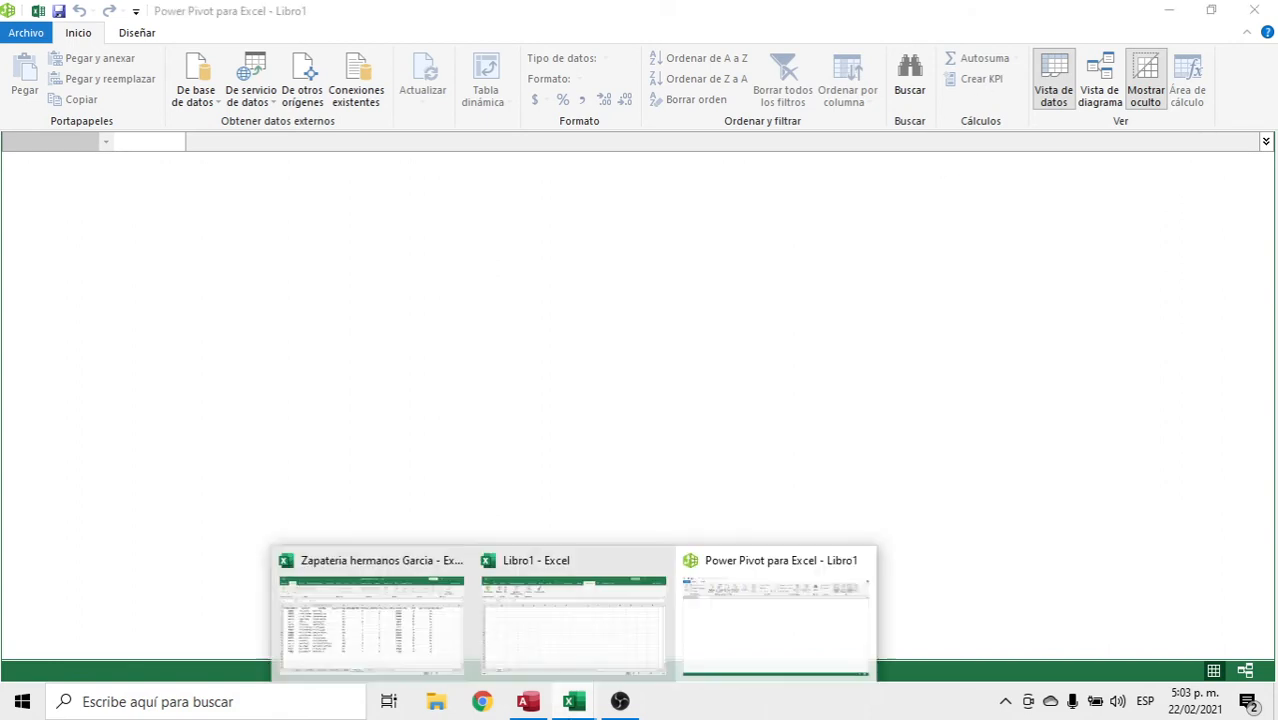
pyautogui.click(563, 676)
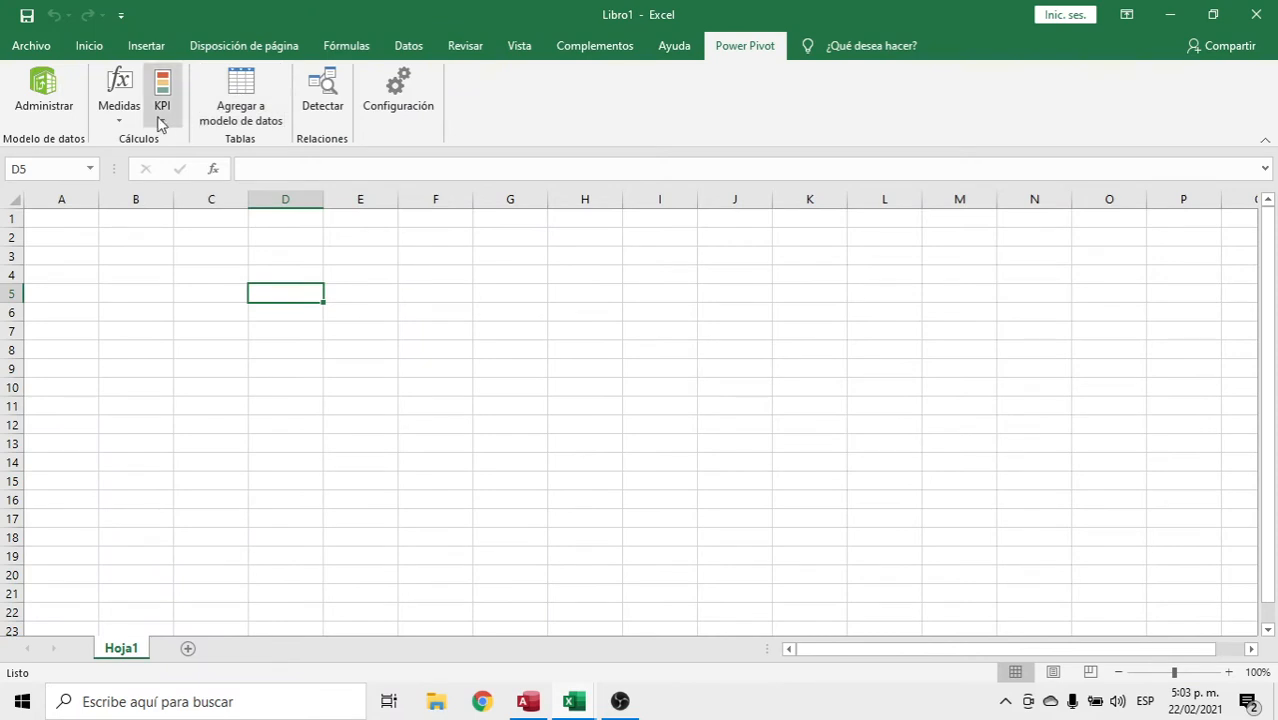
pyautogui.click(574, 701)
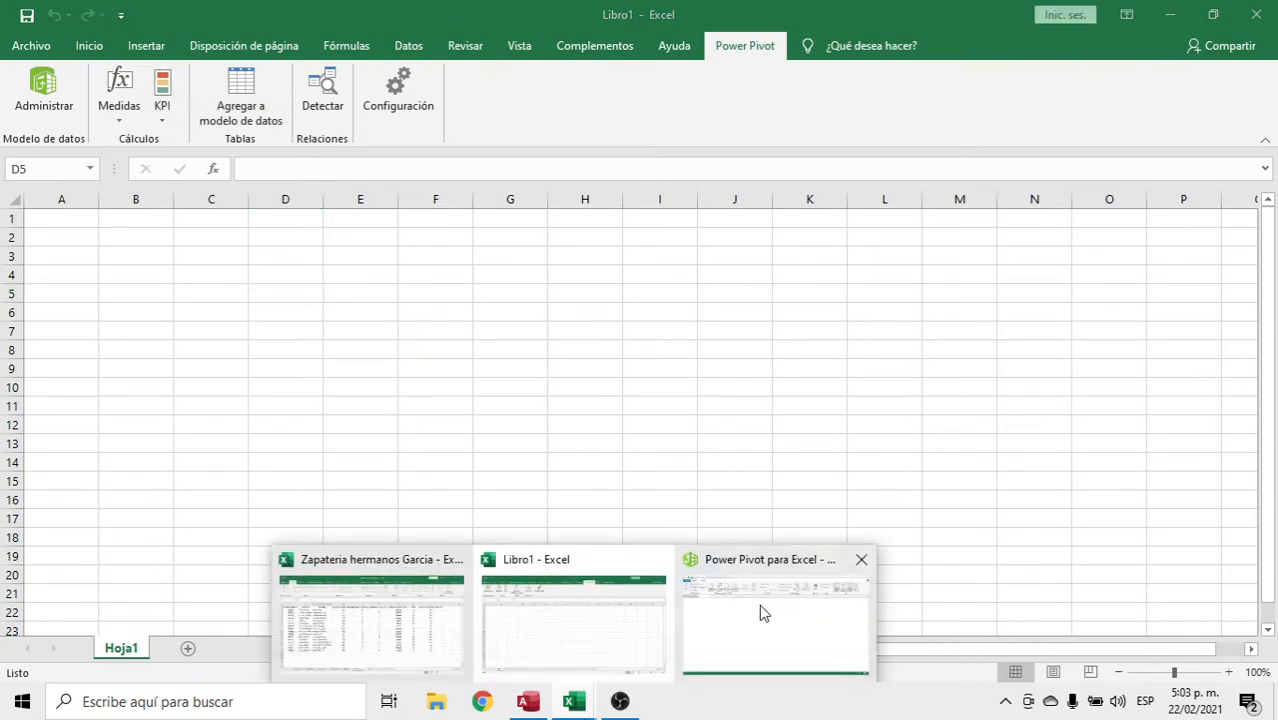
pyautogui.click(762, 612)
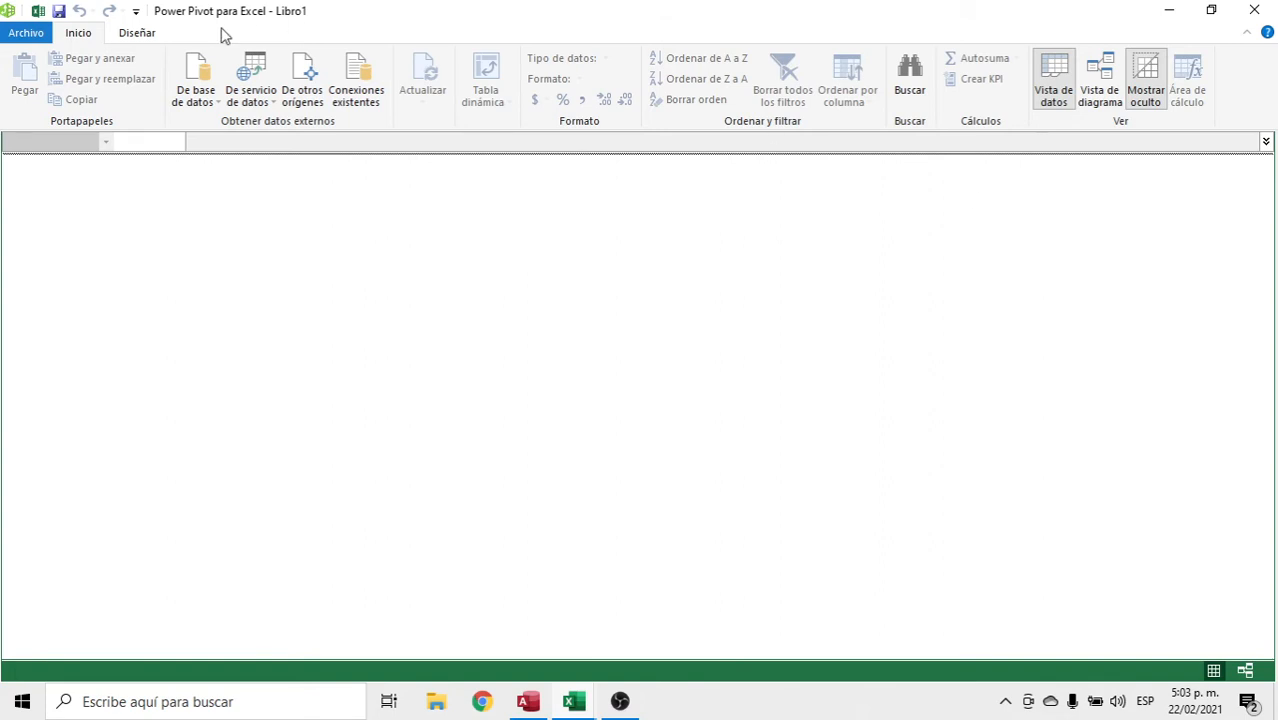
pyautogui.click(148, 37)
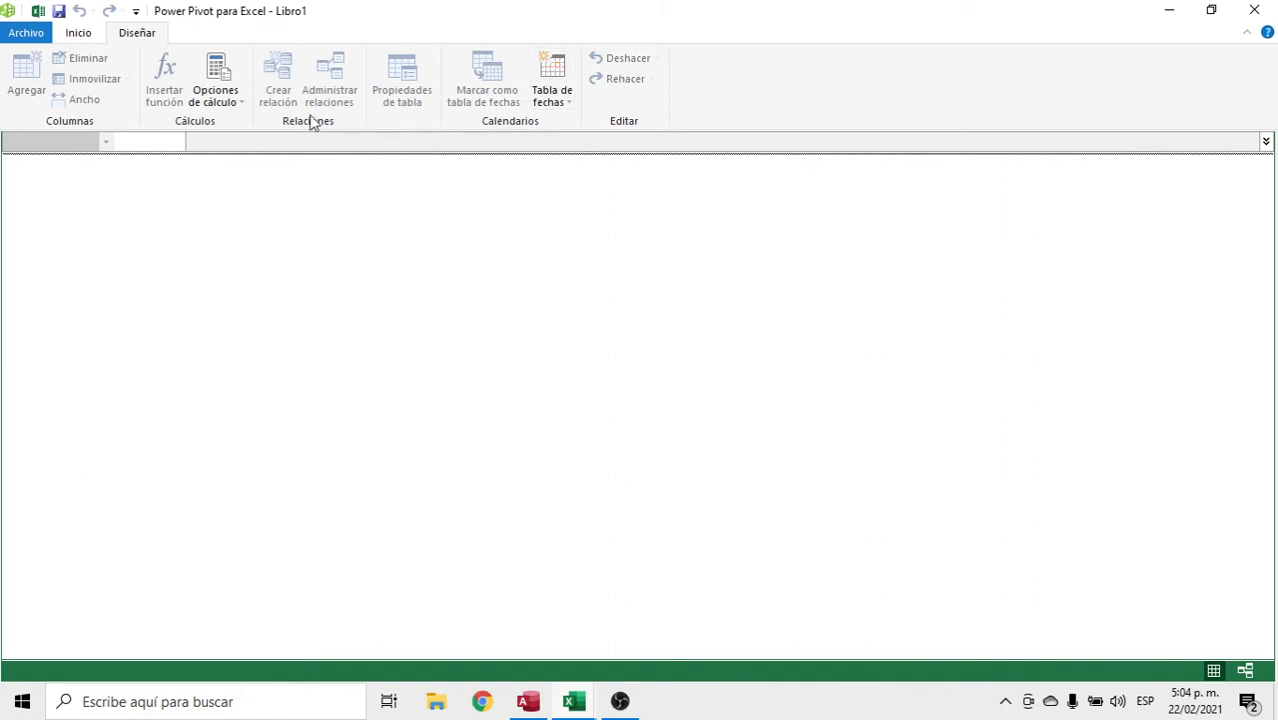
pyautogui.click(84, 37)
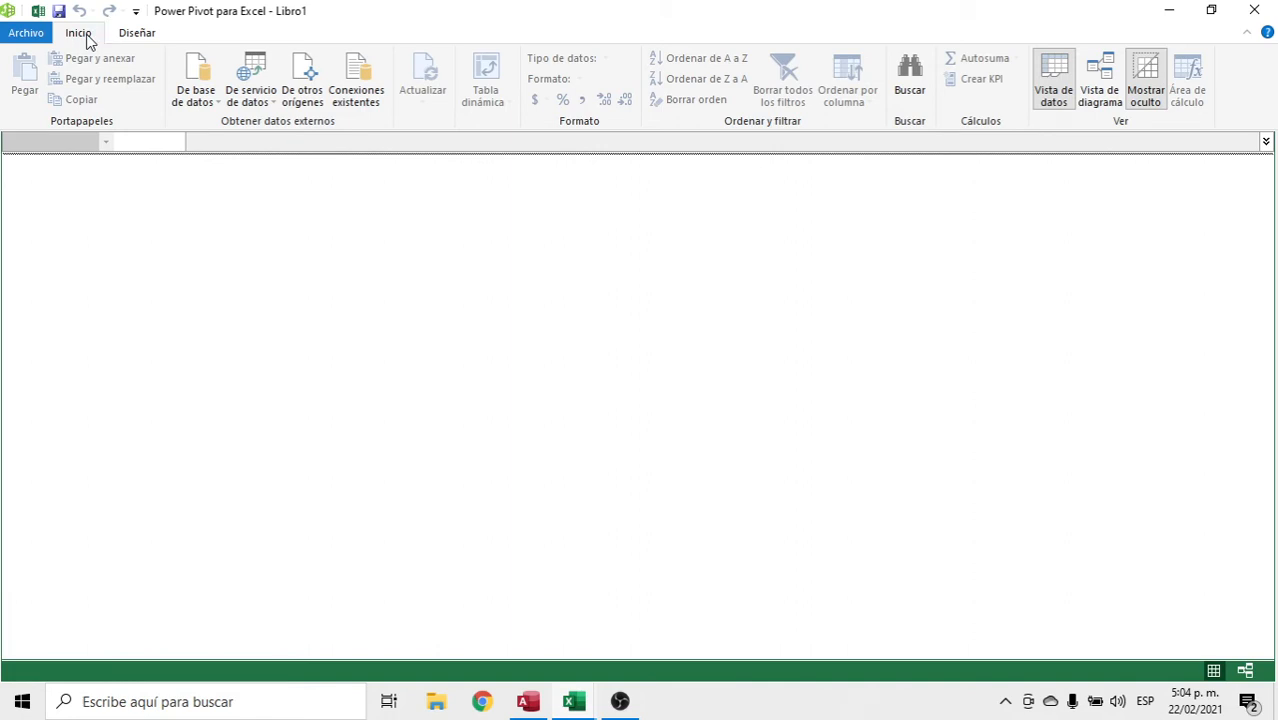
# Examine the external data options in Power Pivot: databases, data services, other sources and existing connections
pyautogui.click(197, 103)
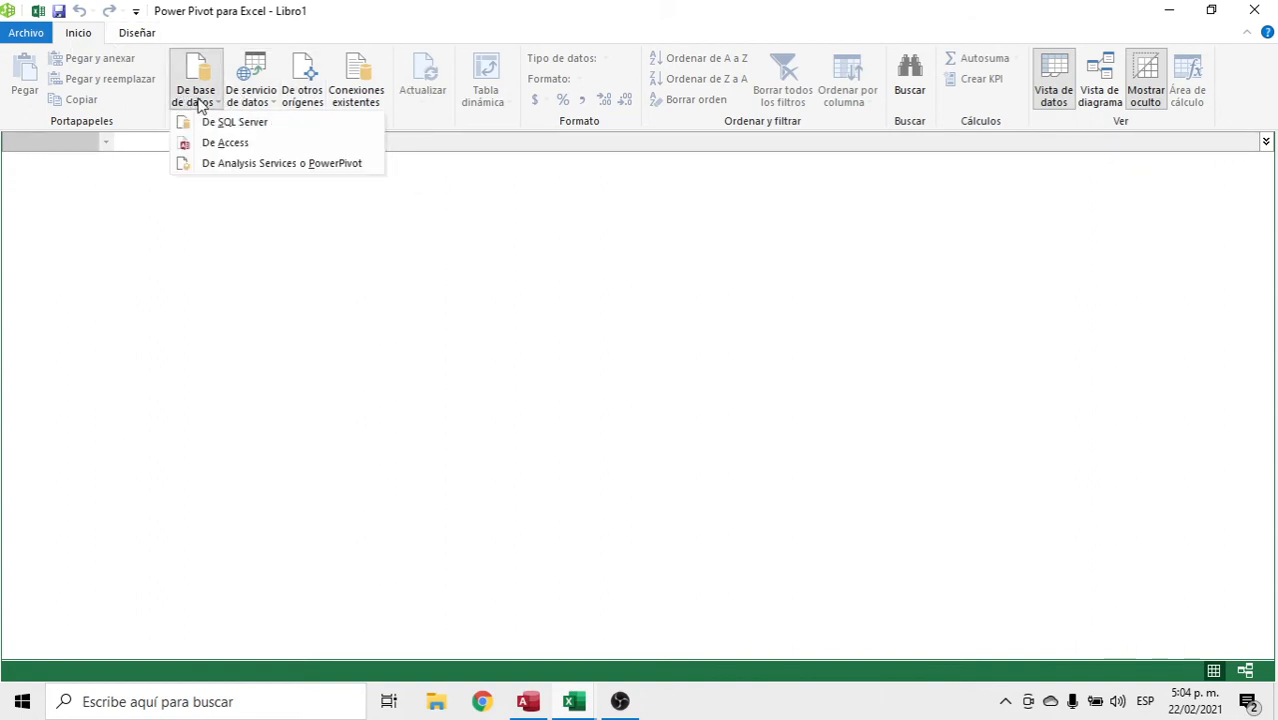
pyautogui.click(253, 100)
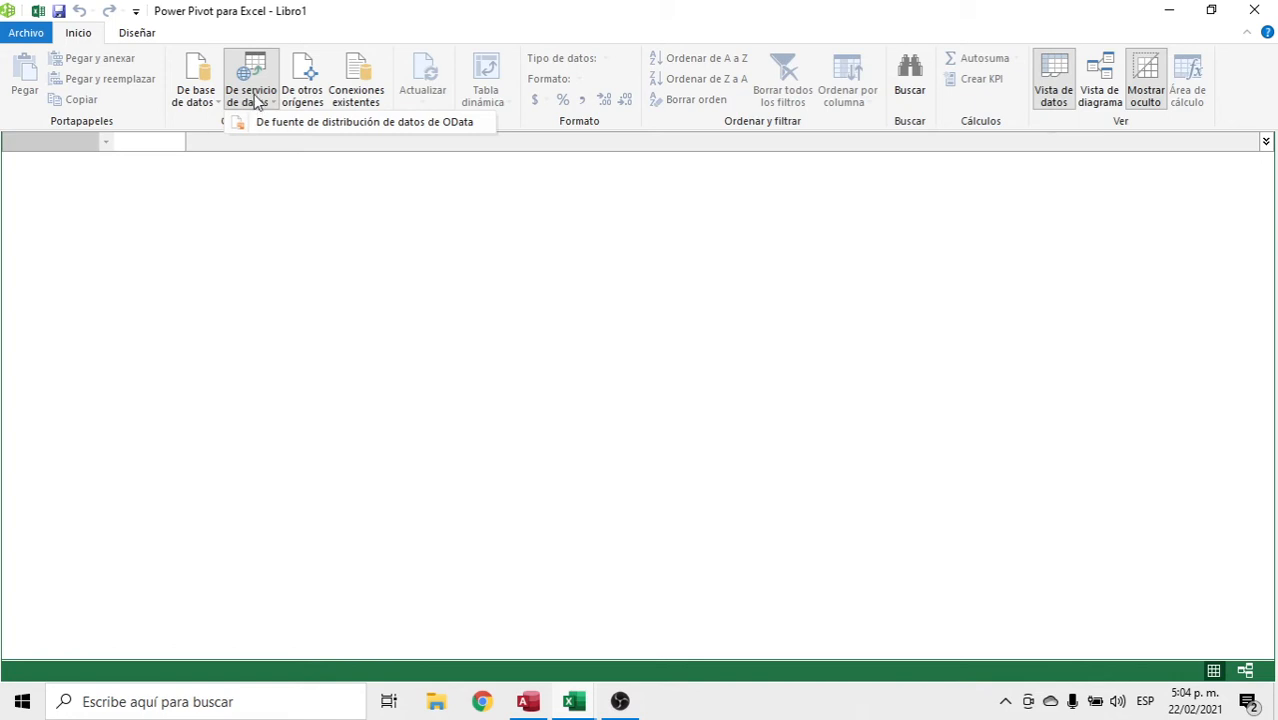
pyautogui.click(305, 105)
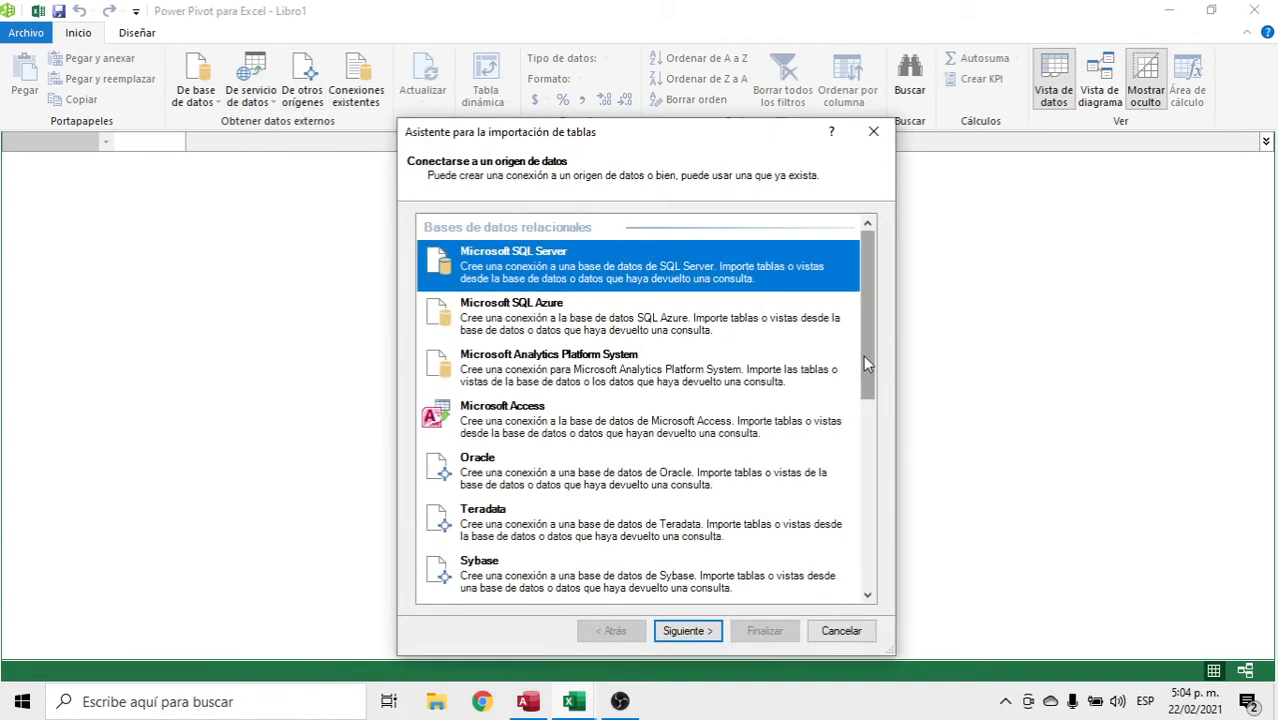
pyautogui.moveTo(866, 360); pyautogui.dragTo(840, 582)
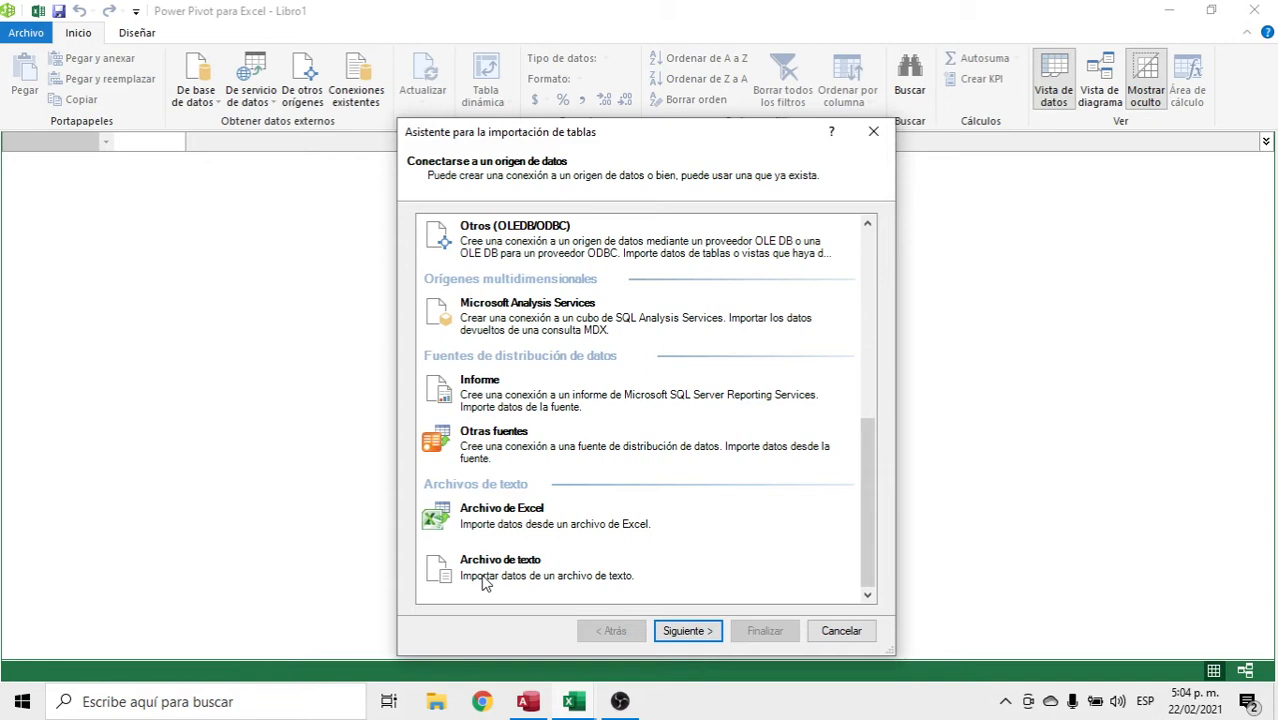
pyautogui.click(838, 630)
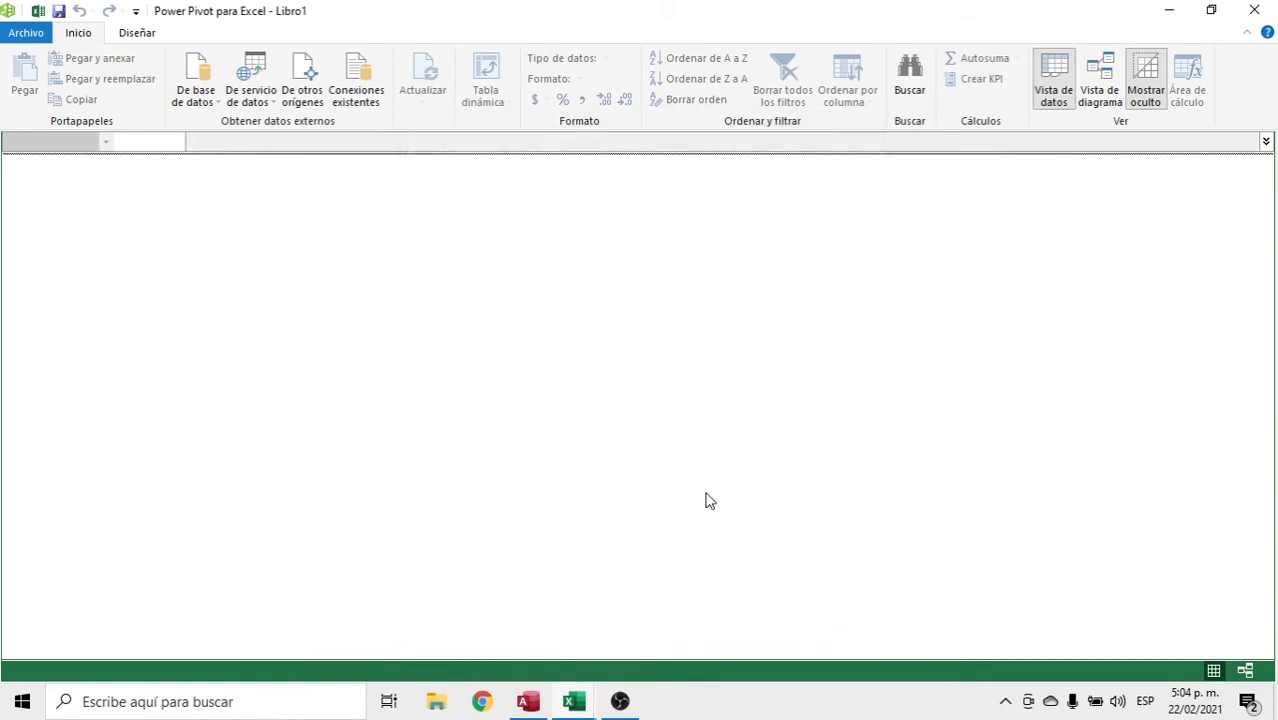
pyautogui.click(357, 88)
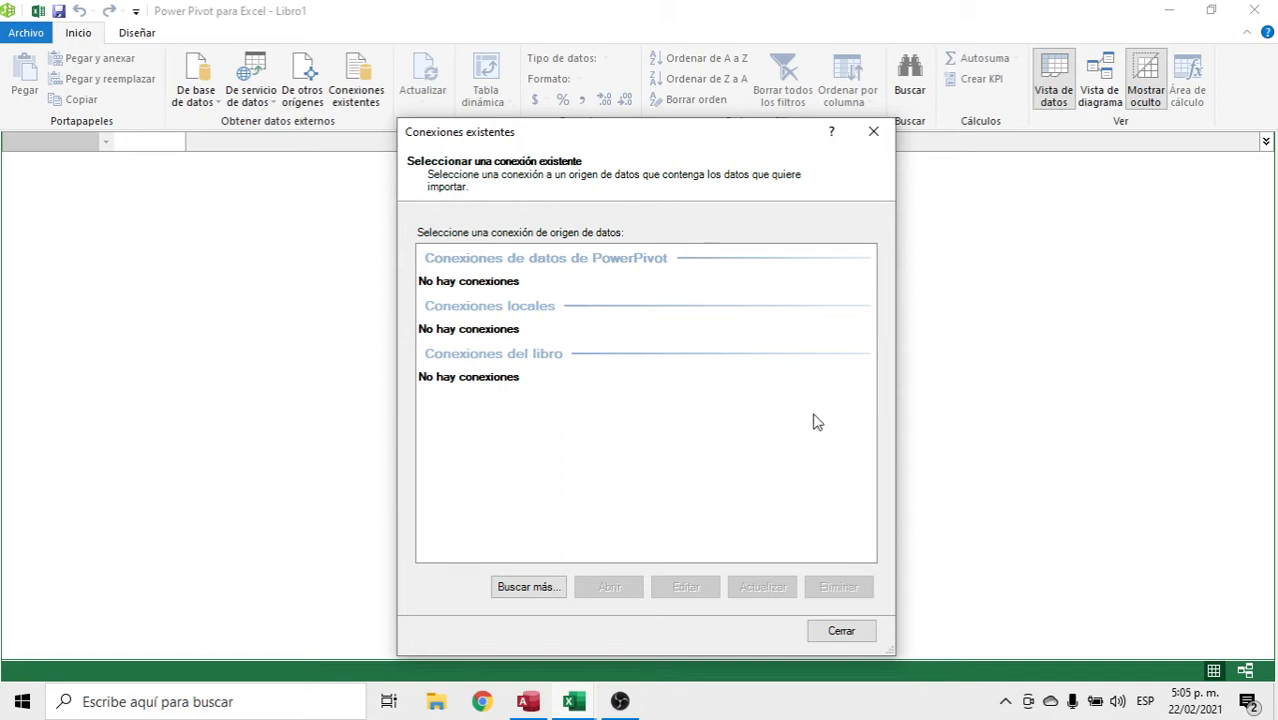
pyautogui.click(841, 631)
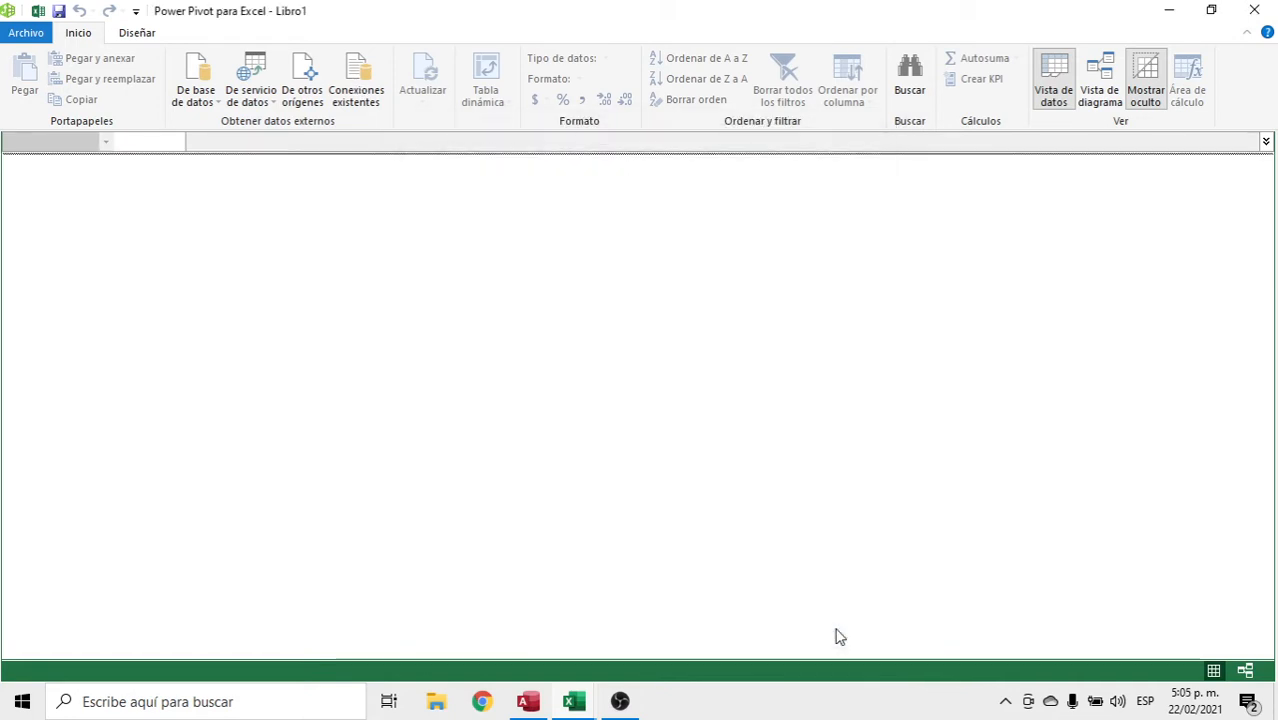
# Start a table import from other sources with an Excel file as the data source
pyautogui.click(303, 85)
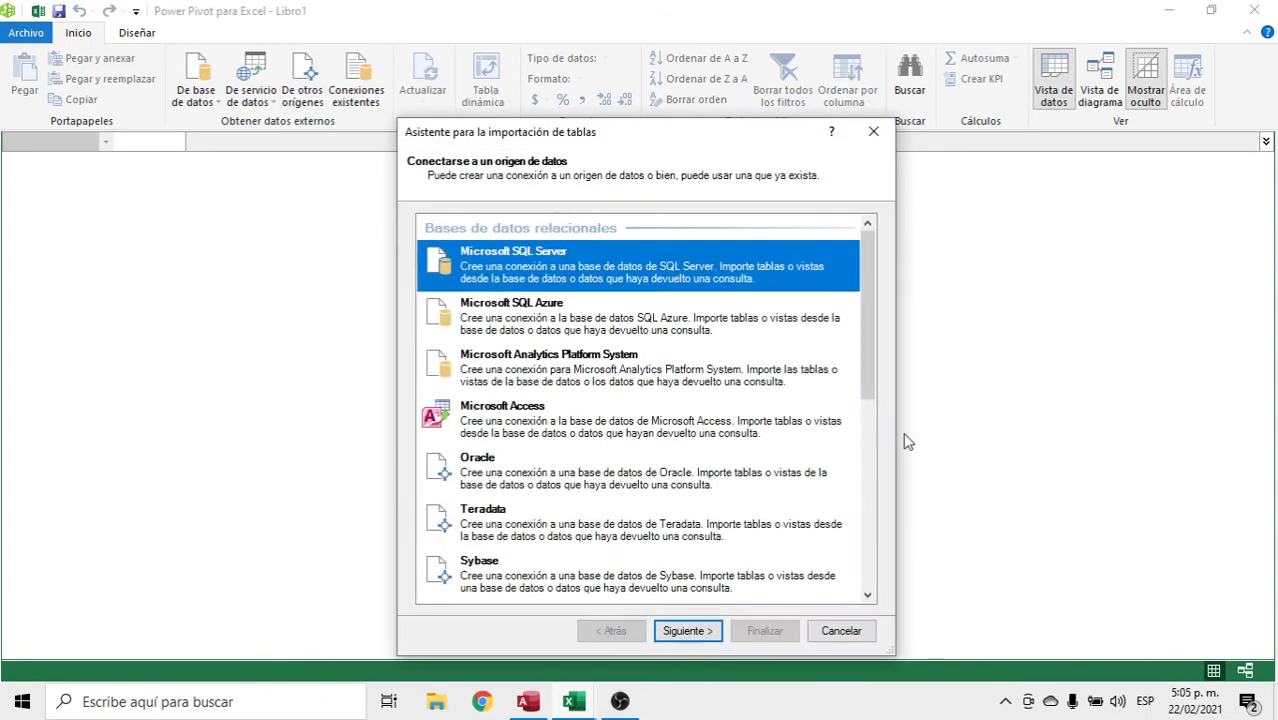
pyautogui.moveTo(870, 371); pyautogui.dragTo(869, 590)
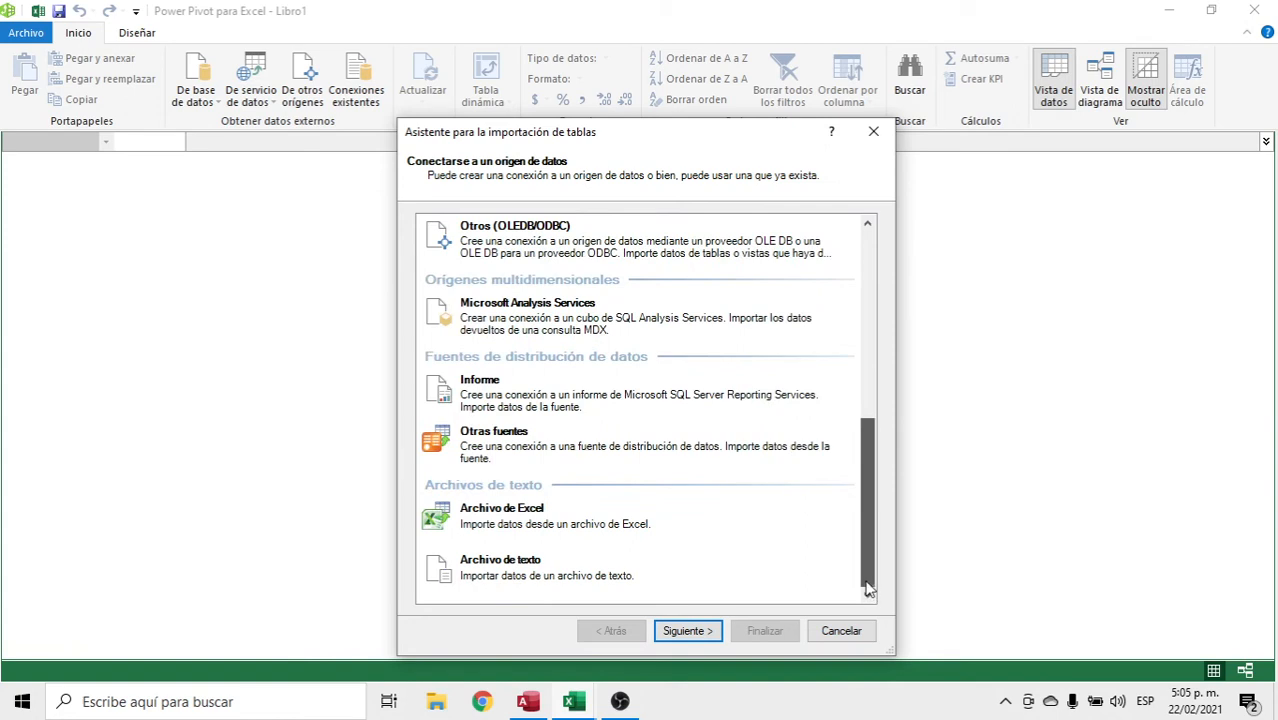
pyautogui.click(598, 524)
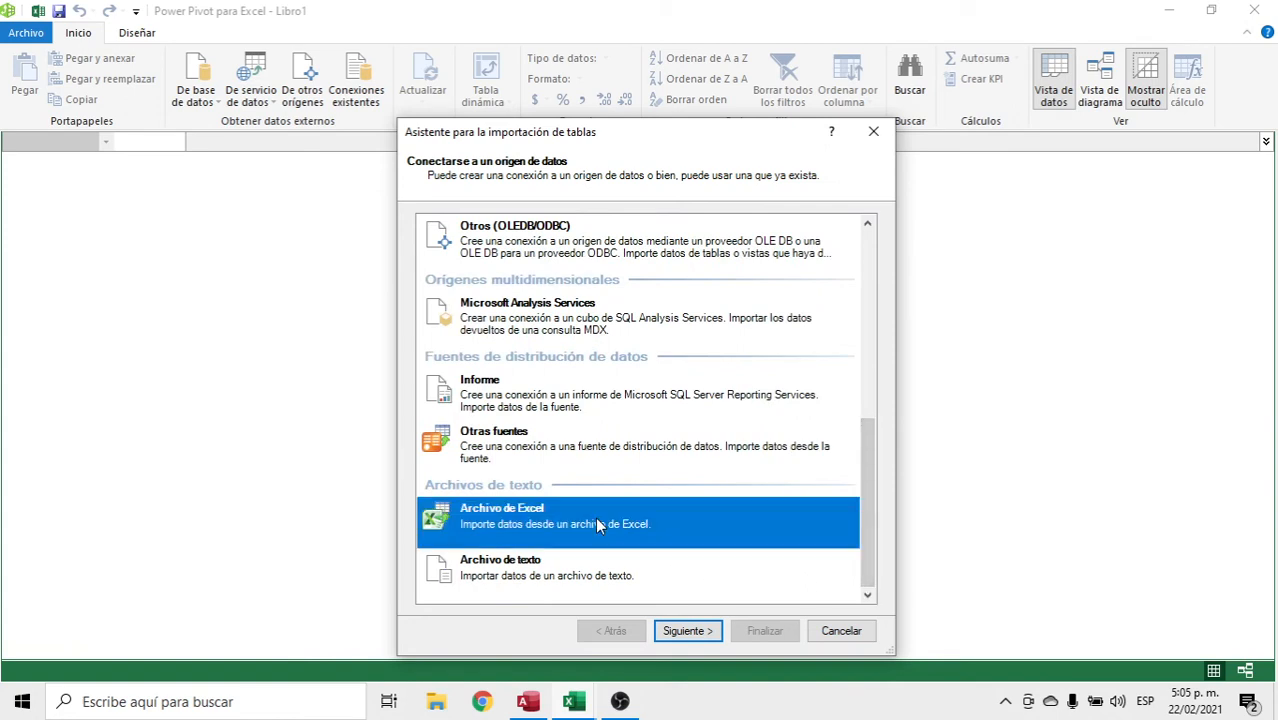
pyautogui.click(685, 631)
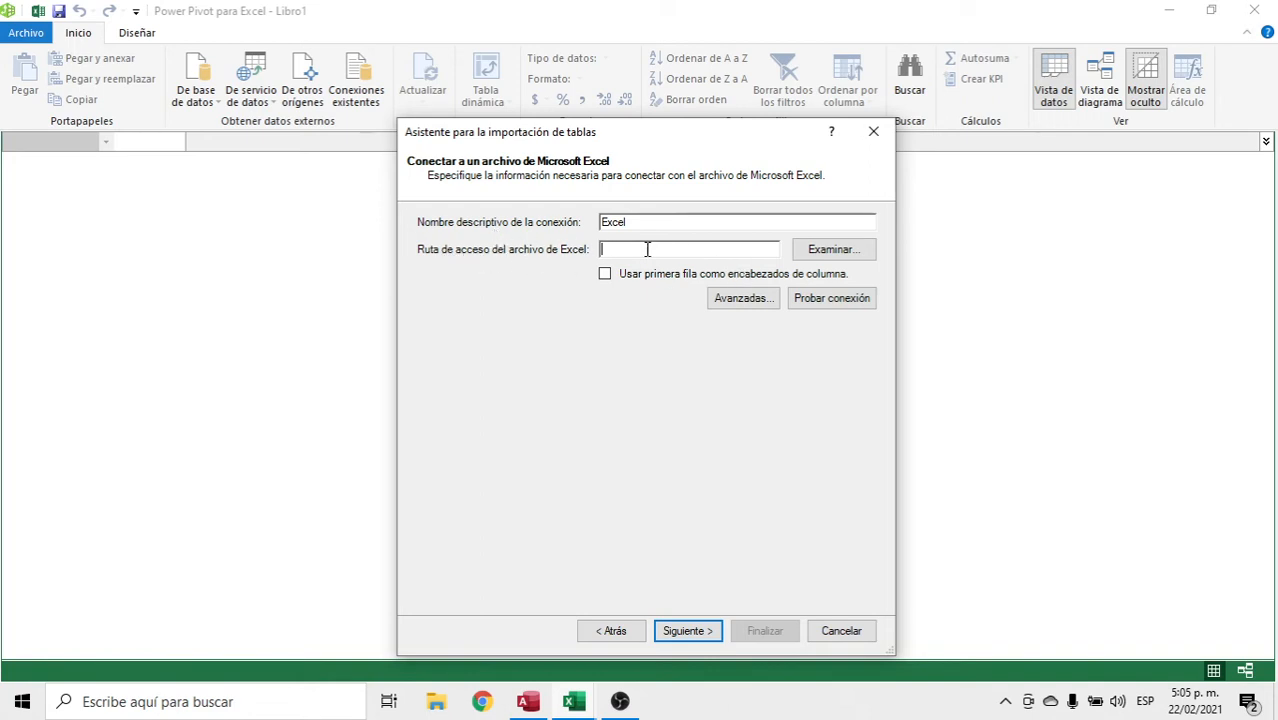
# Choose the Zapateria hermanos Garcia workbook from the Power Pivot folder and use its first row as column headers
pyautogui.click(830, 259)
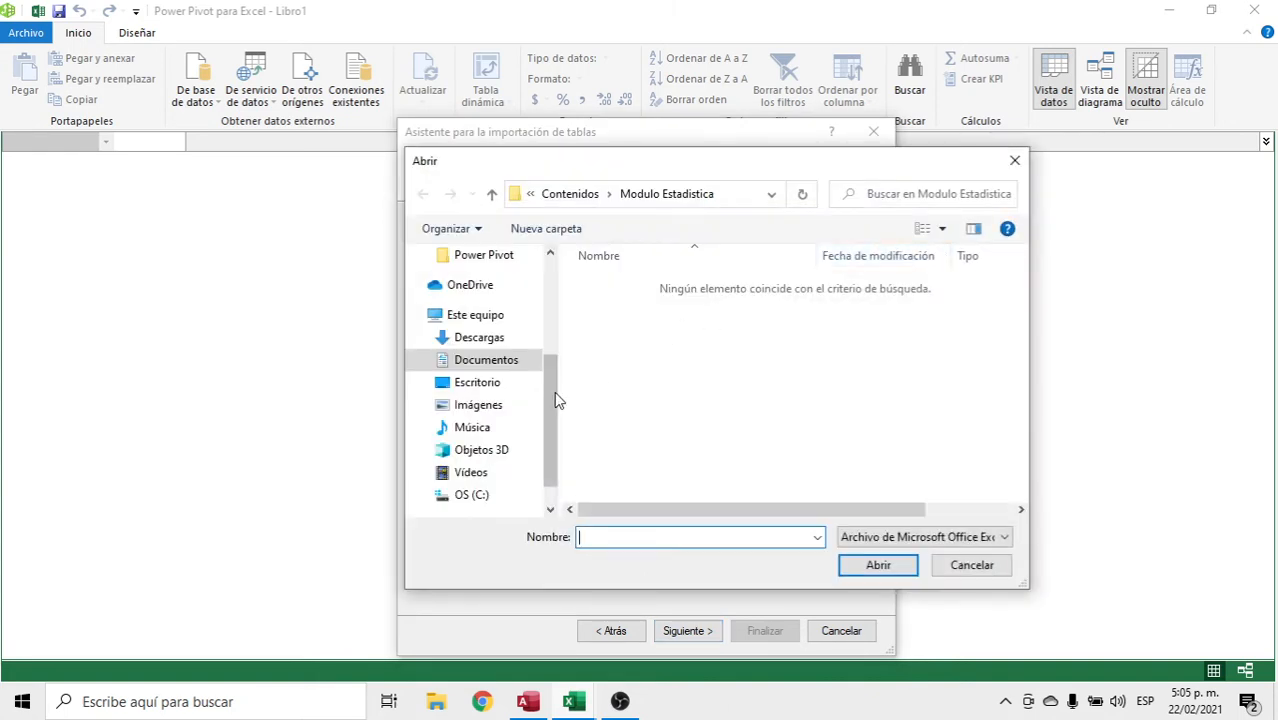
pyautogui.moveTo(557, 400); pyautogui.dragTo(551, 314)
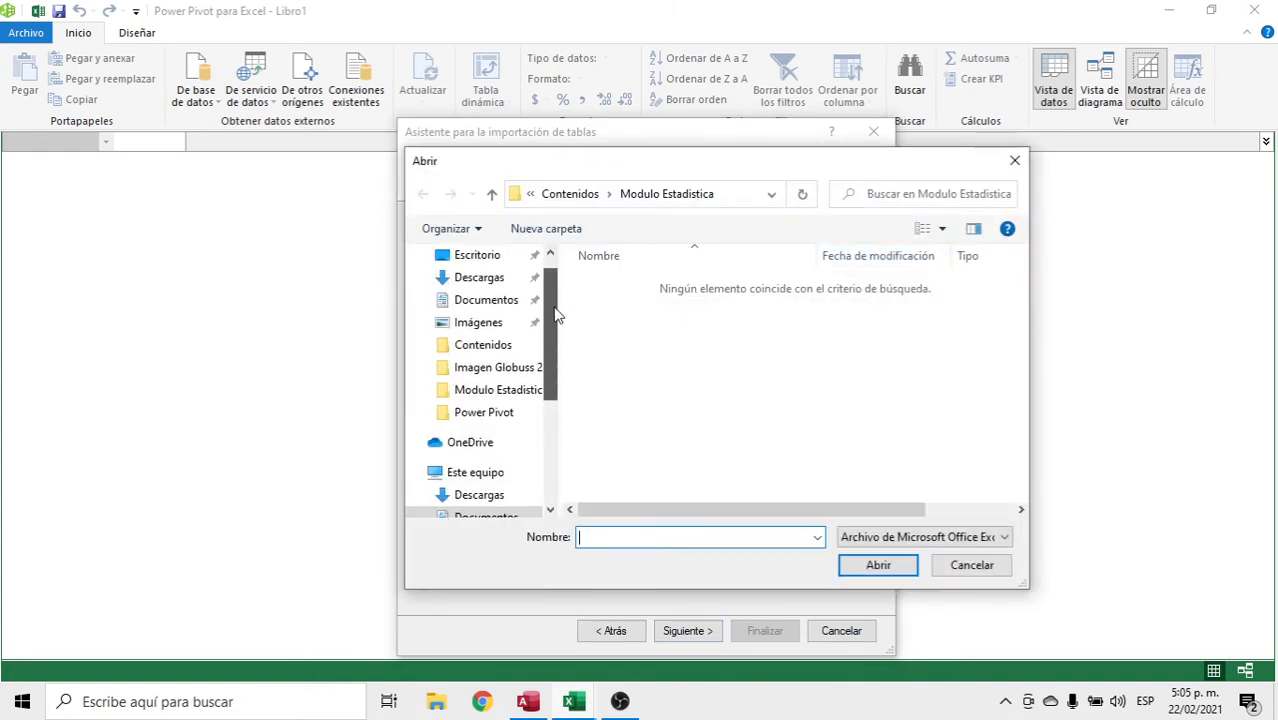
pyautogui.click(462, 414)
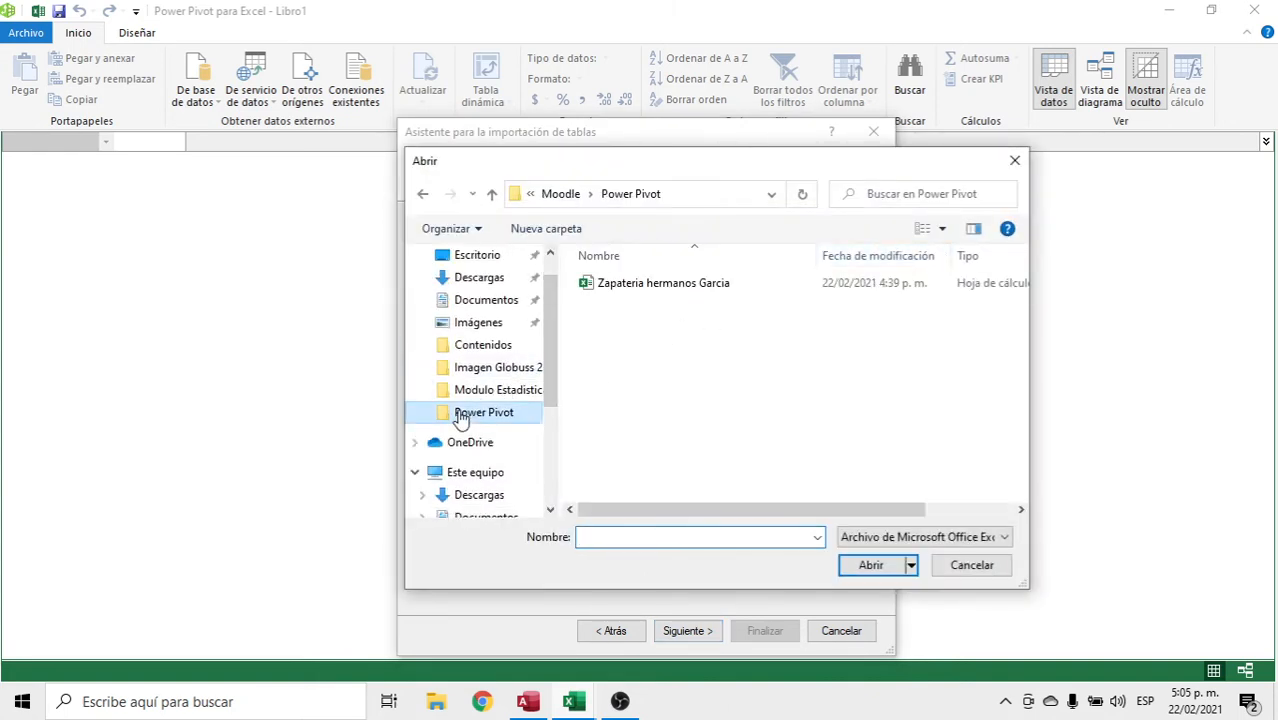
pyautogui.doubleClick(643, 285)
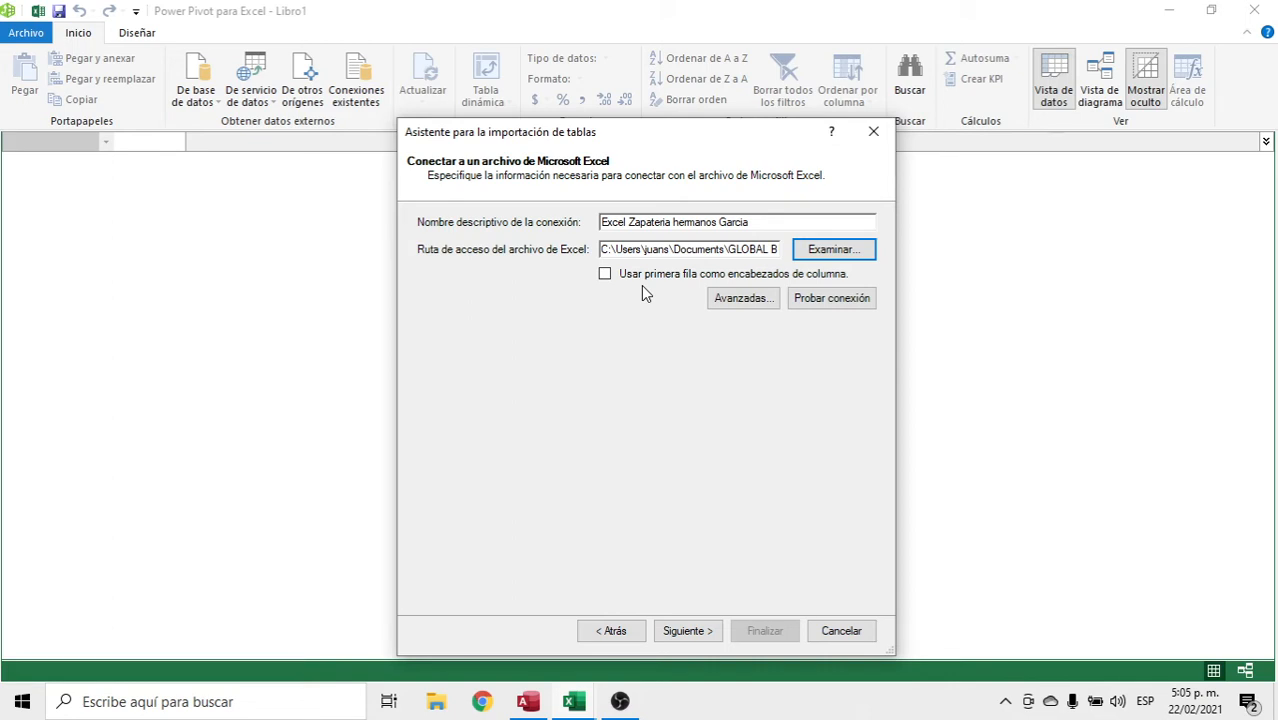
pyautogui.click(607, 280)
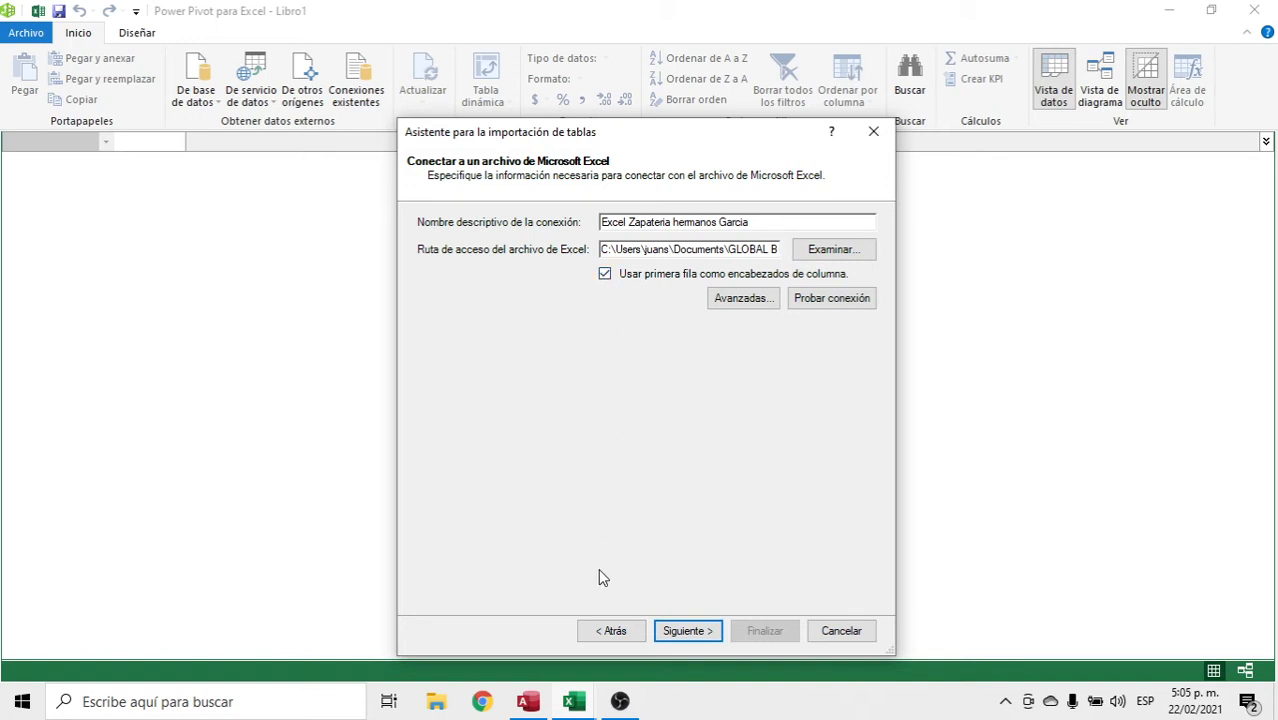
# Check the column headers in the first row of the source workbook's Vendedores sheet and return to the Power Pivot import wizard
pyautogui.click(574, 702)
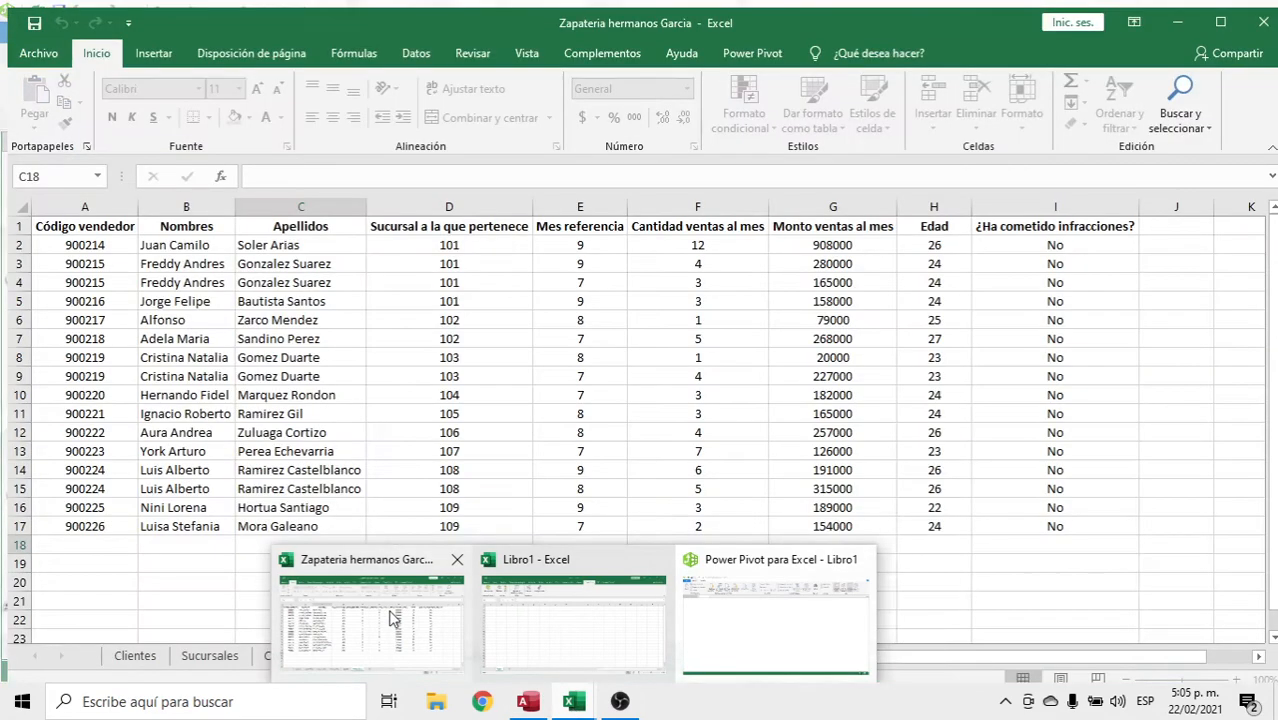
pyautogui.click(378, 610)
pyautogui.click(87, 222)
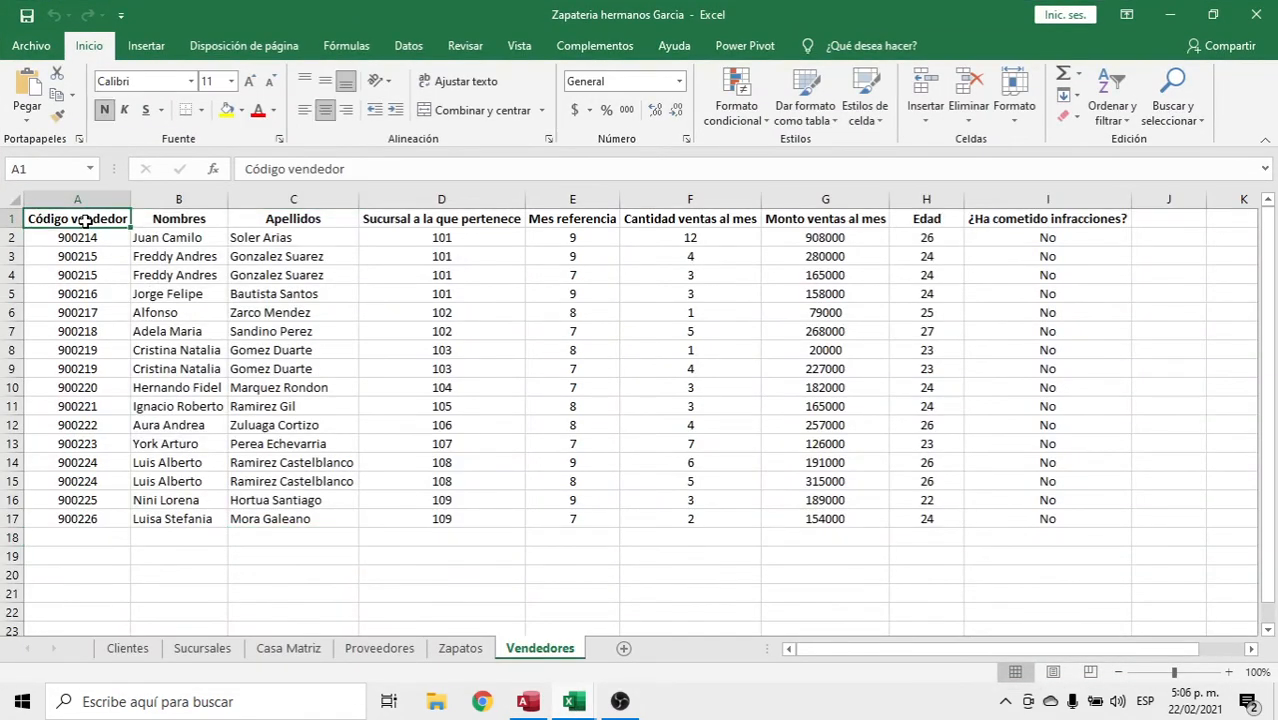
pyautogui.click(200, 225)
pyautogui.click(300, 226)
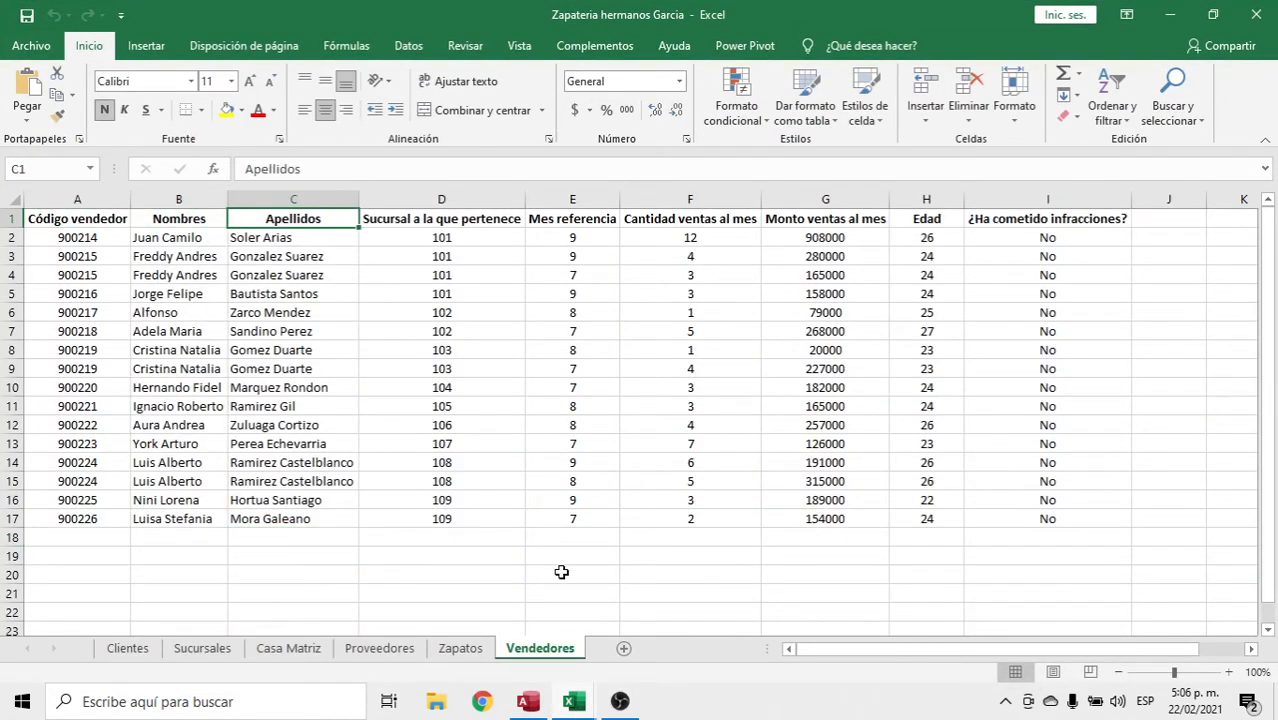
pyautogui.click(583, 706)
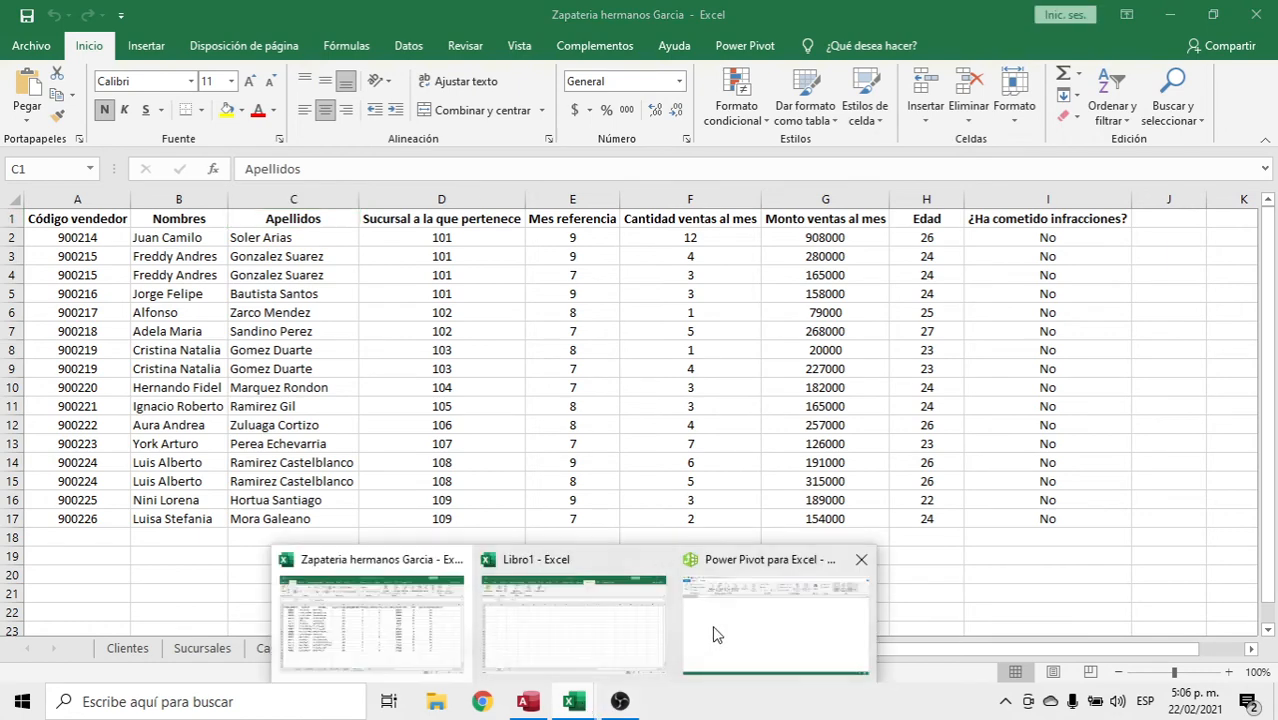
pyautogui.click(713, 630)
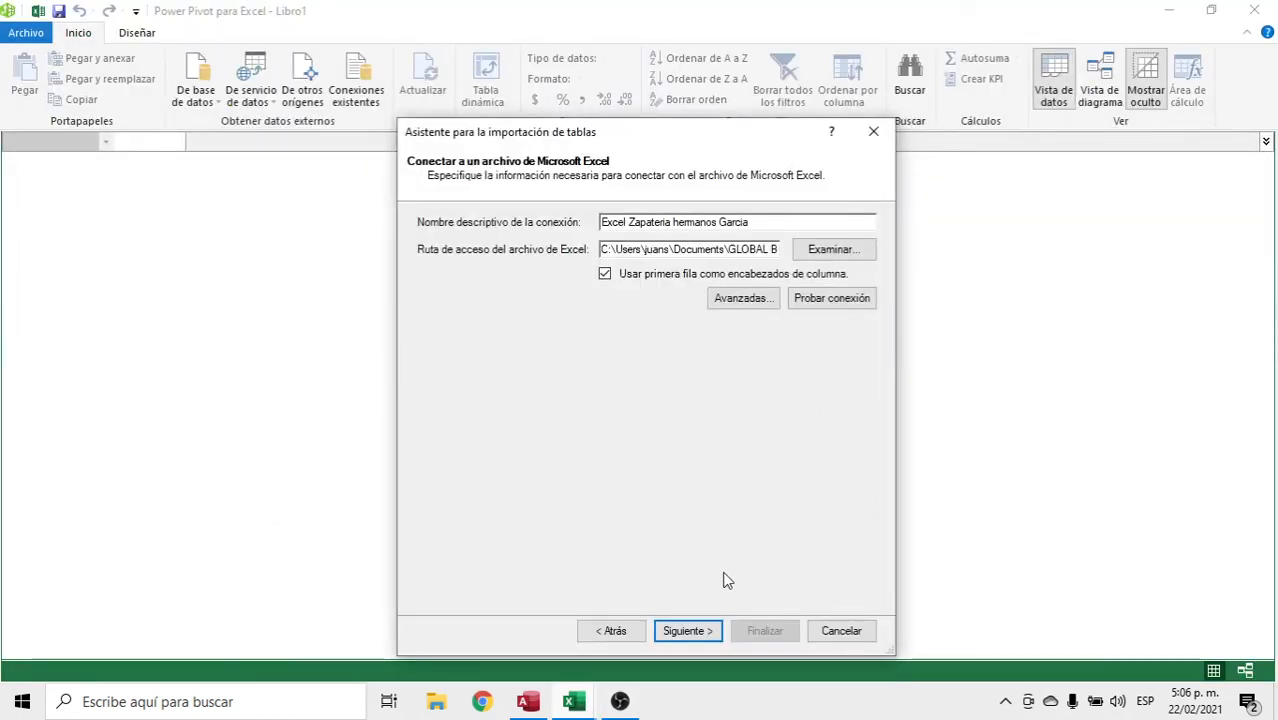
# Close the open Zapateria hermanos Garcia workbook and advance the Power Pivot import wizard to the table selection
pyautogui.click(681, 628)
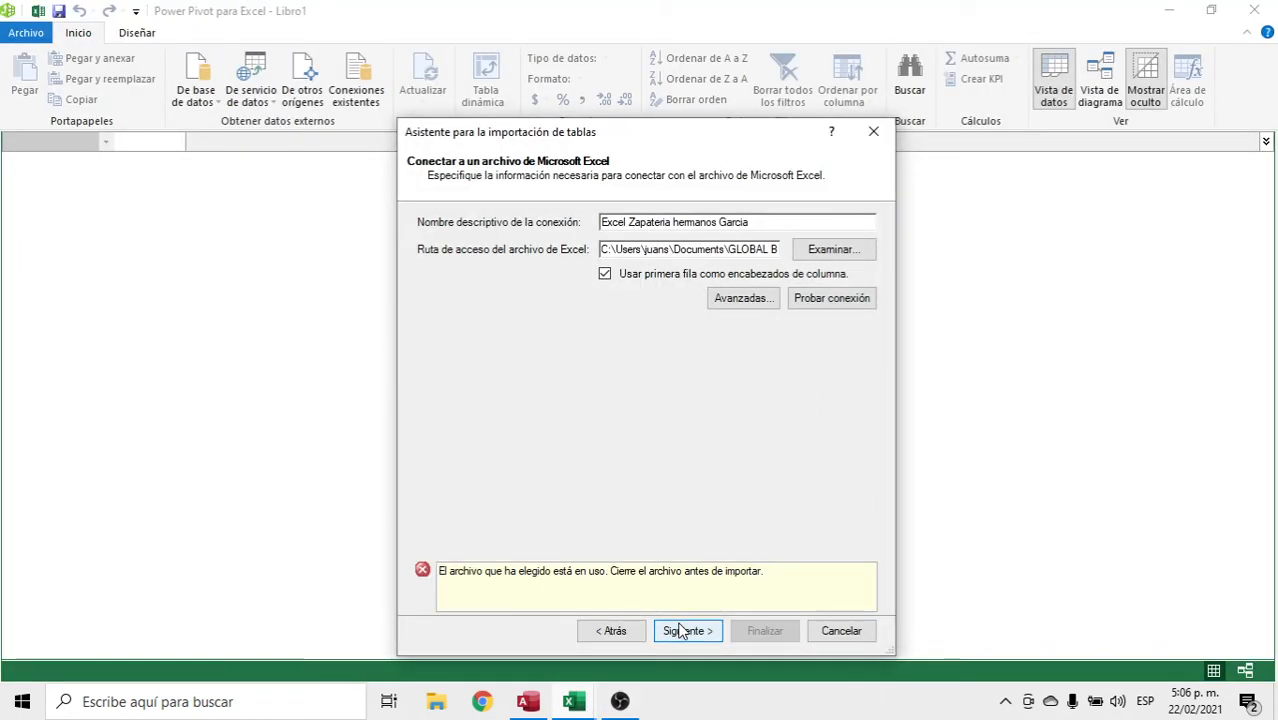
pyautogui.click(578, 703)
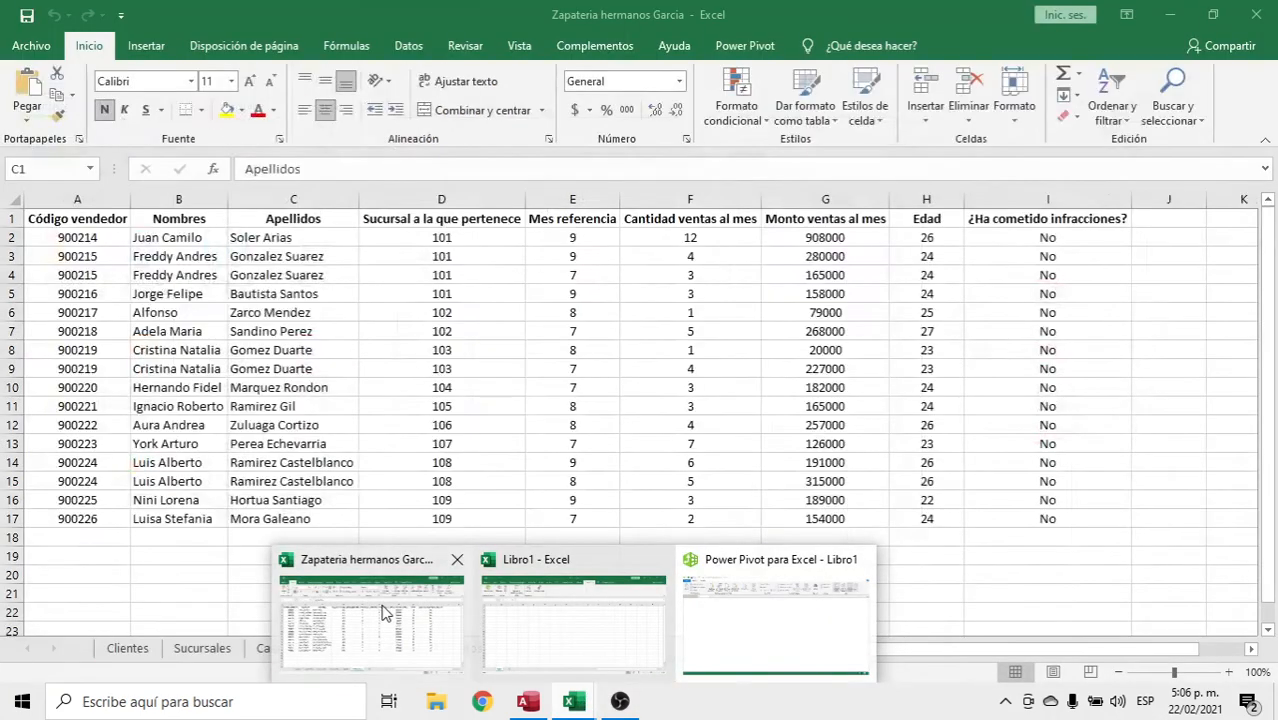
pyautogui.click(370, 615)
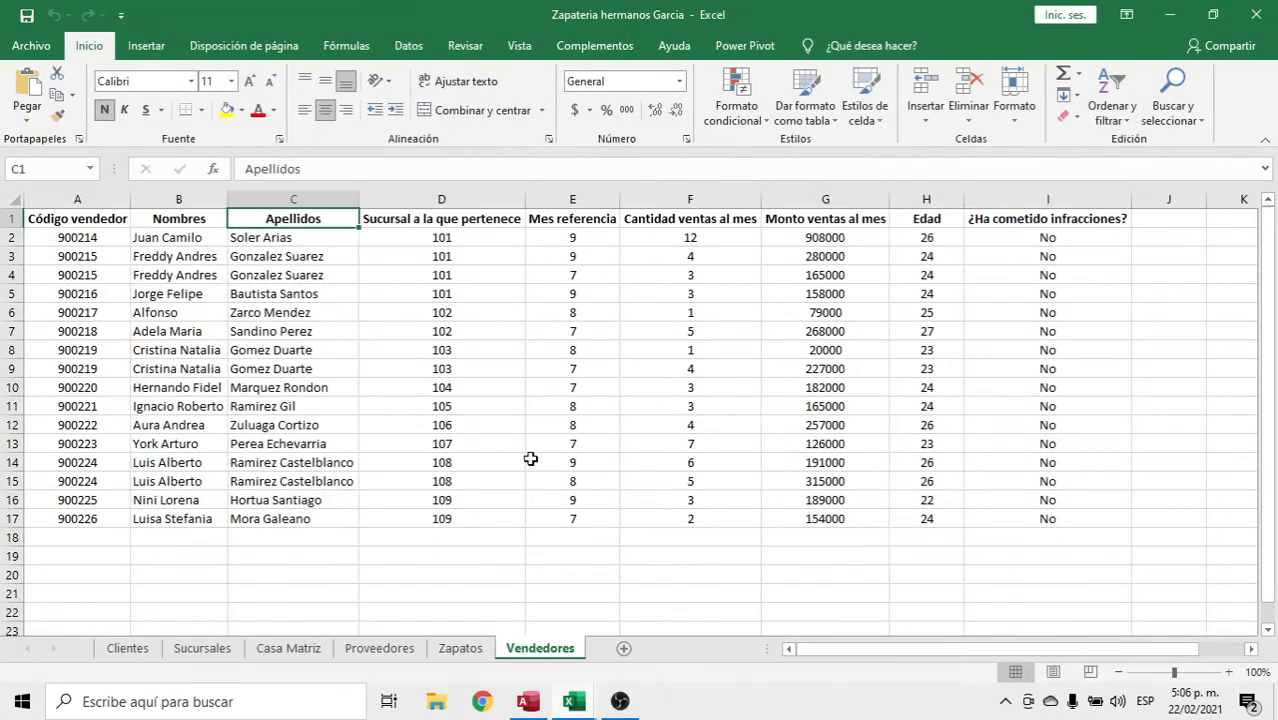
pyautogui.click(1256, 14)
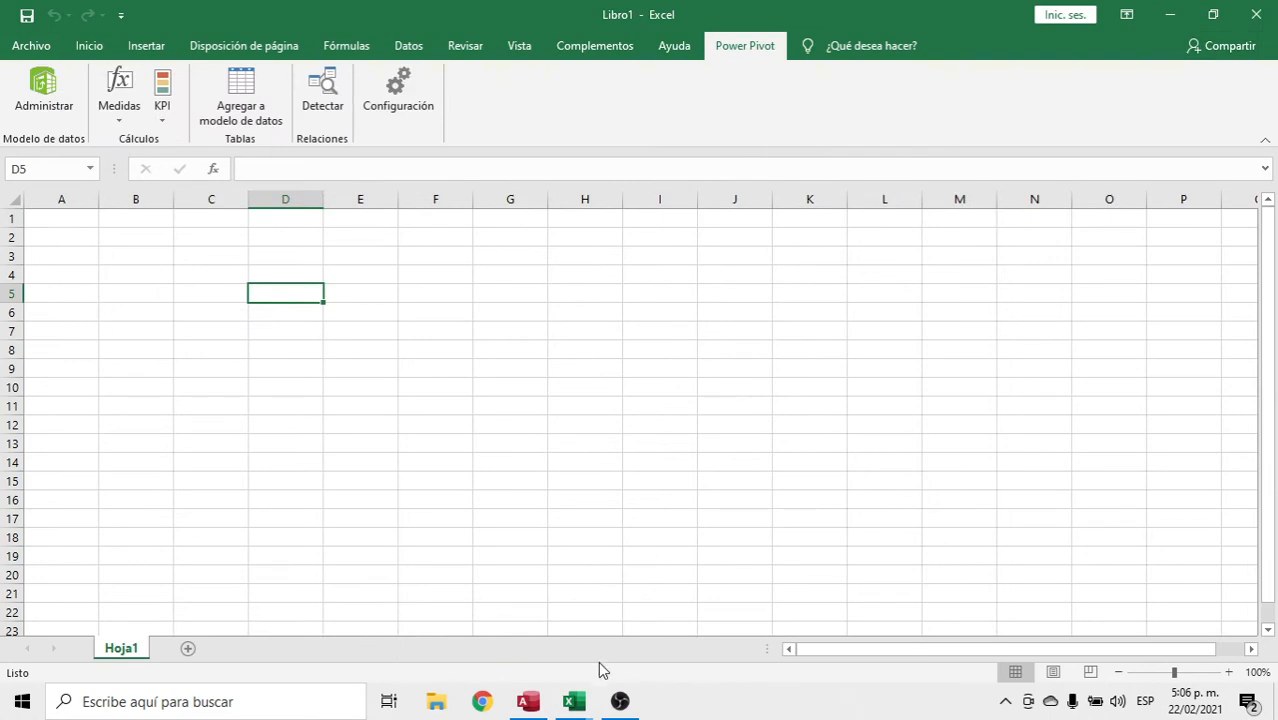
pyautogui.click(574, 703)
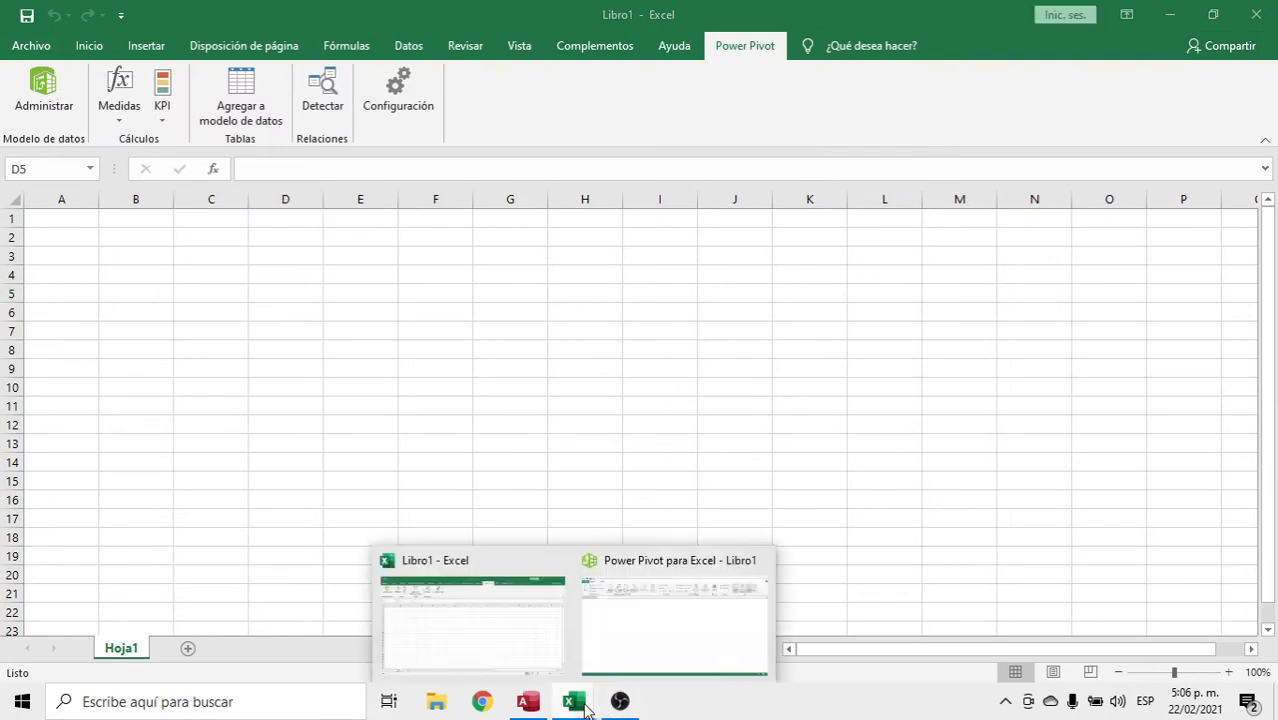
pyautogui.click(666, 623)
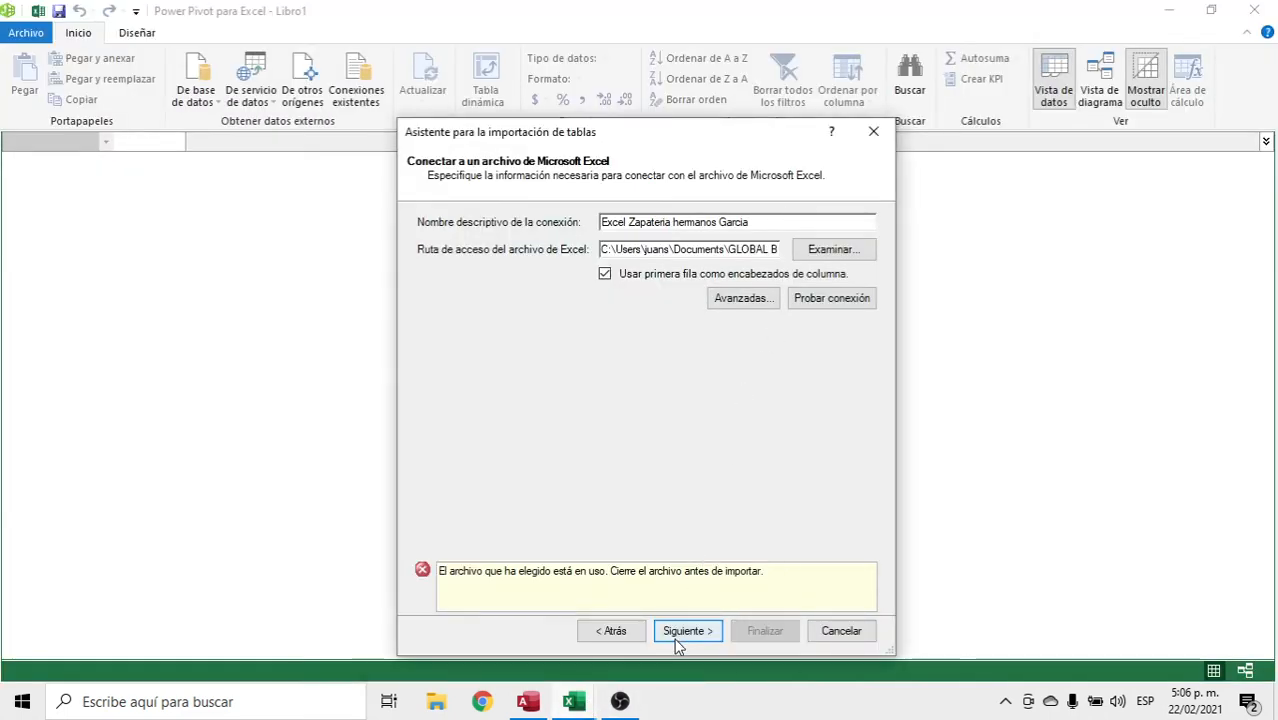
pyautogui.click(677, 638)
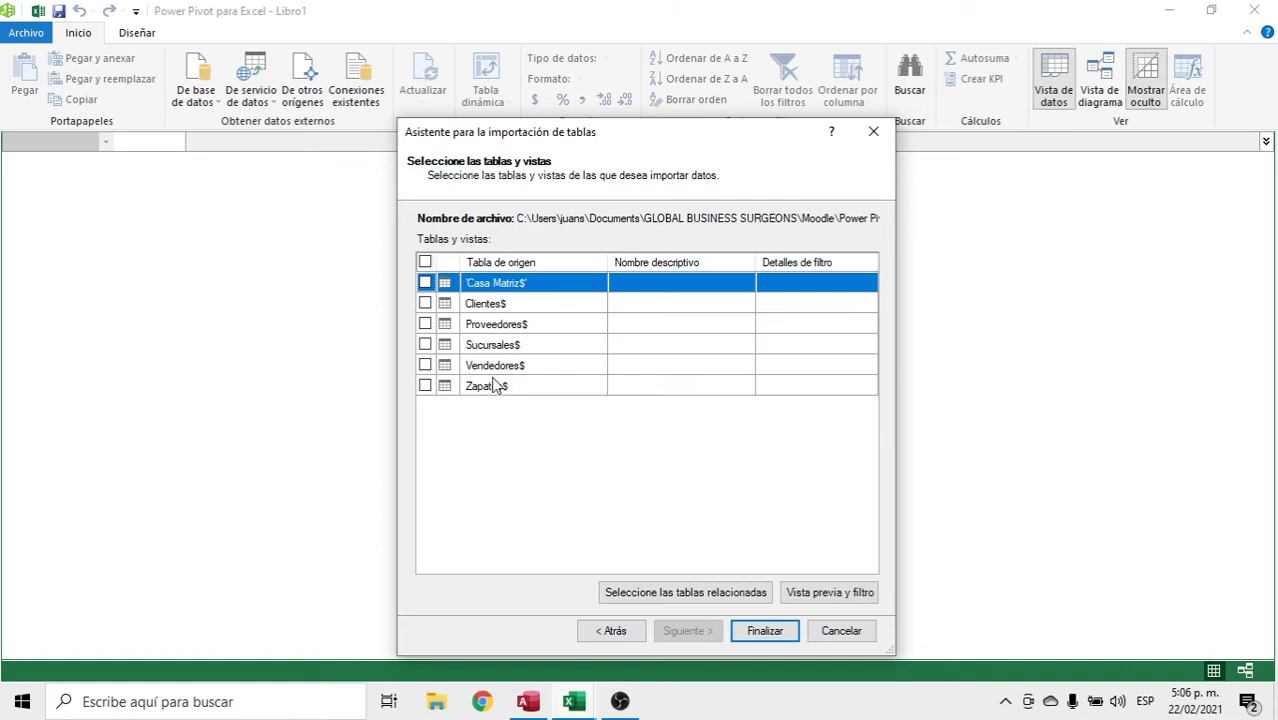
# Include the Casa Matriz and Proveedores tables in the import, previewing each one and accepting all its columns
pyautogui.click(425, 284)
pyautogui.click(816, 598)
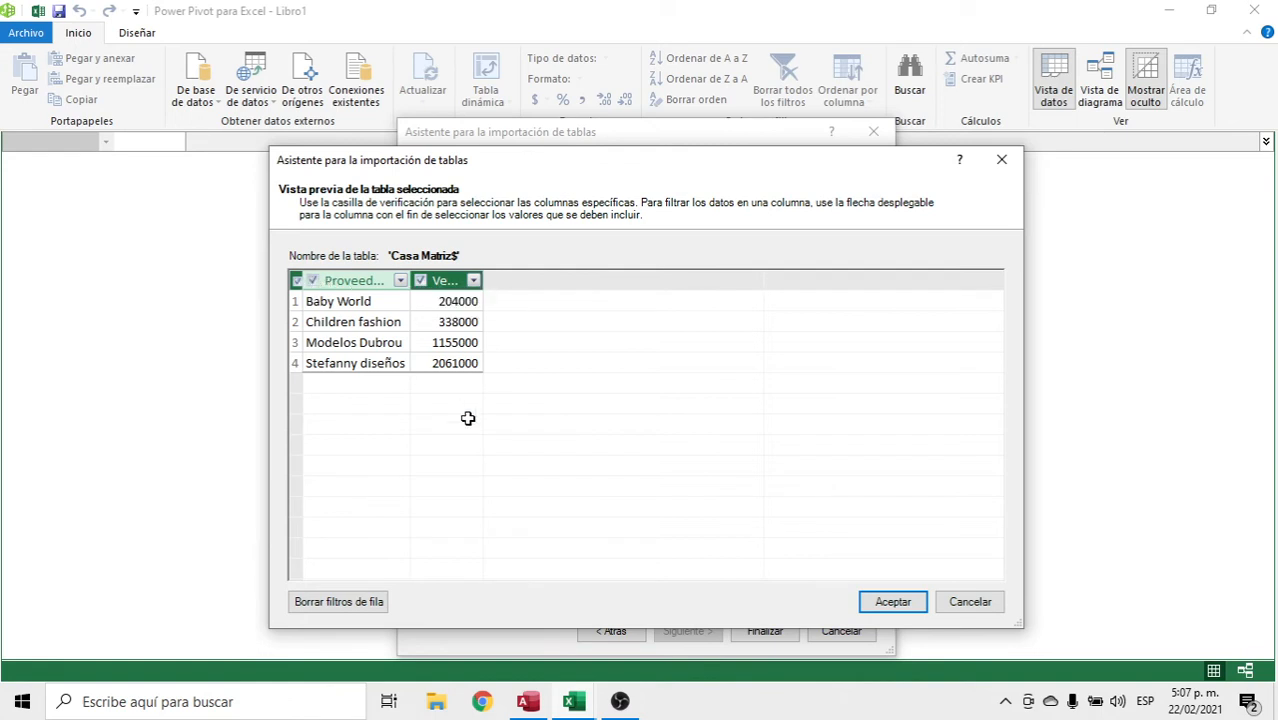
pyautogui.click(892, 603)
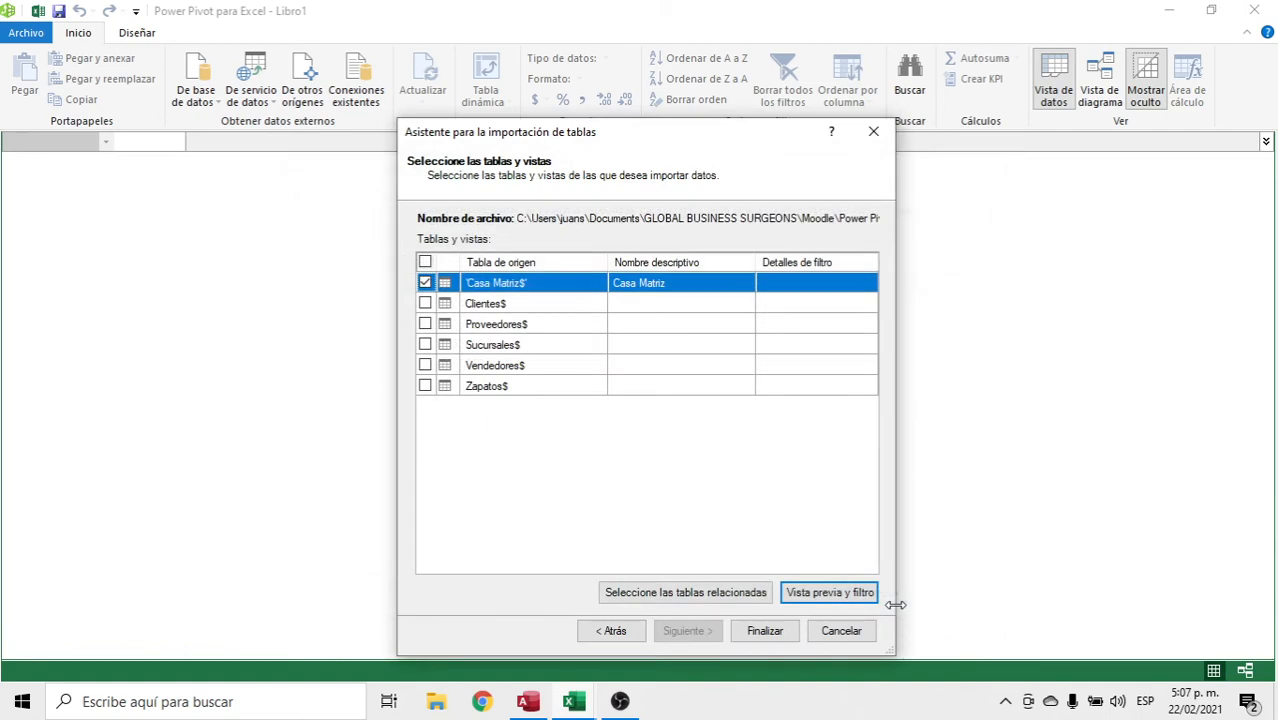
pyautogui.click(425, 324)
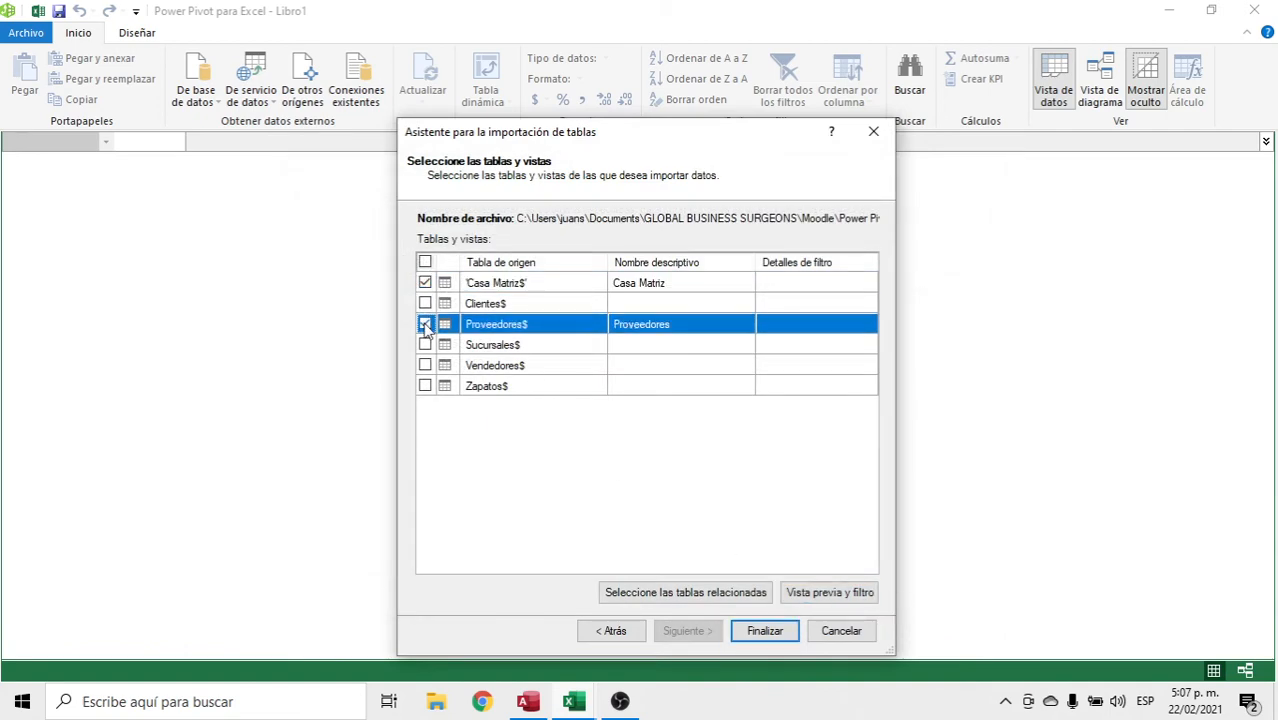
pyautogui.click(815, 596)
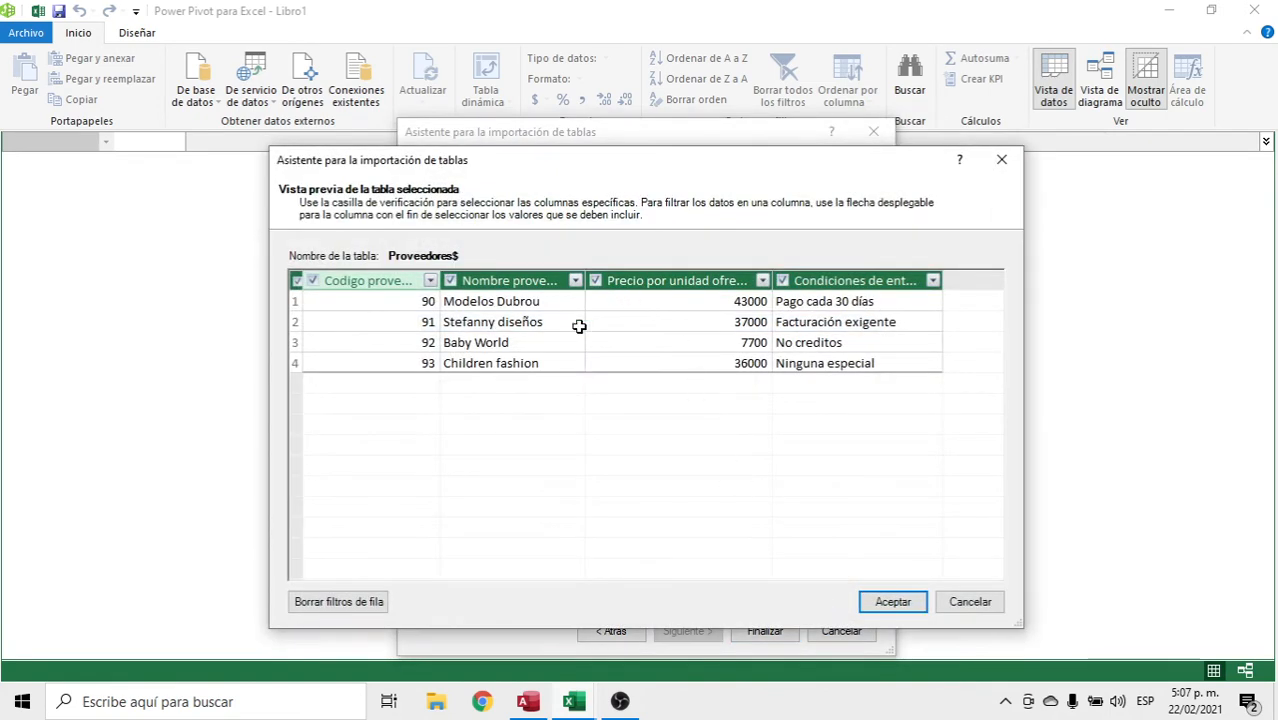
pyautogui.click(893, 603)
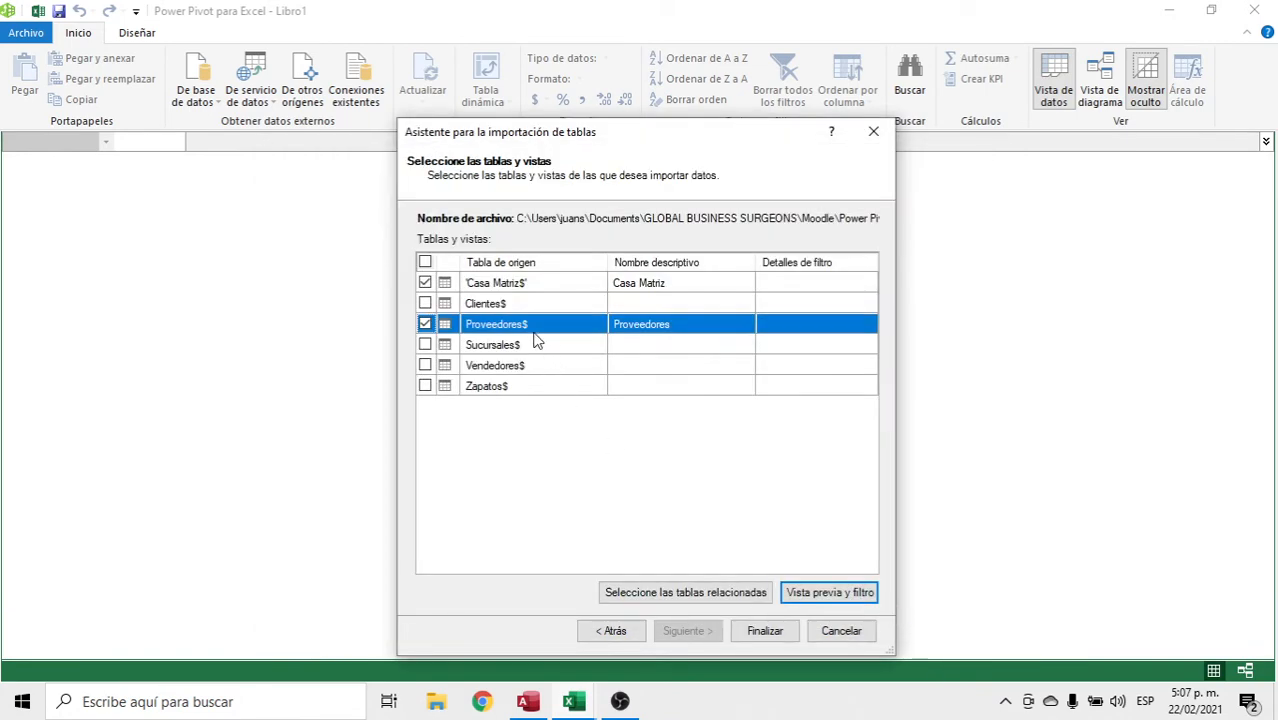
# Include the Clientes table in the import, previewing its data and accepting all its columns
pyautogui.click(425, 304)
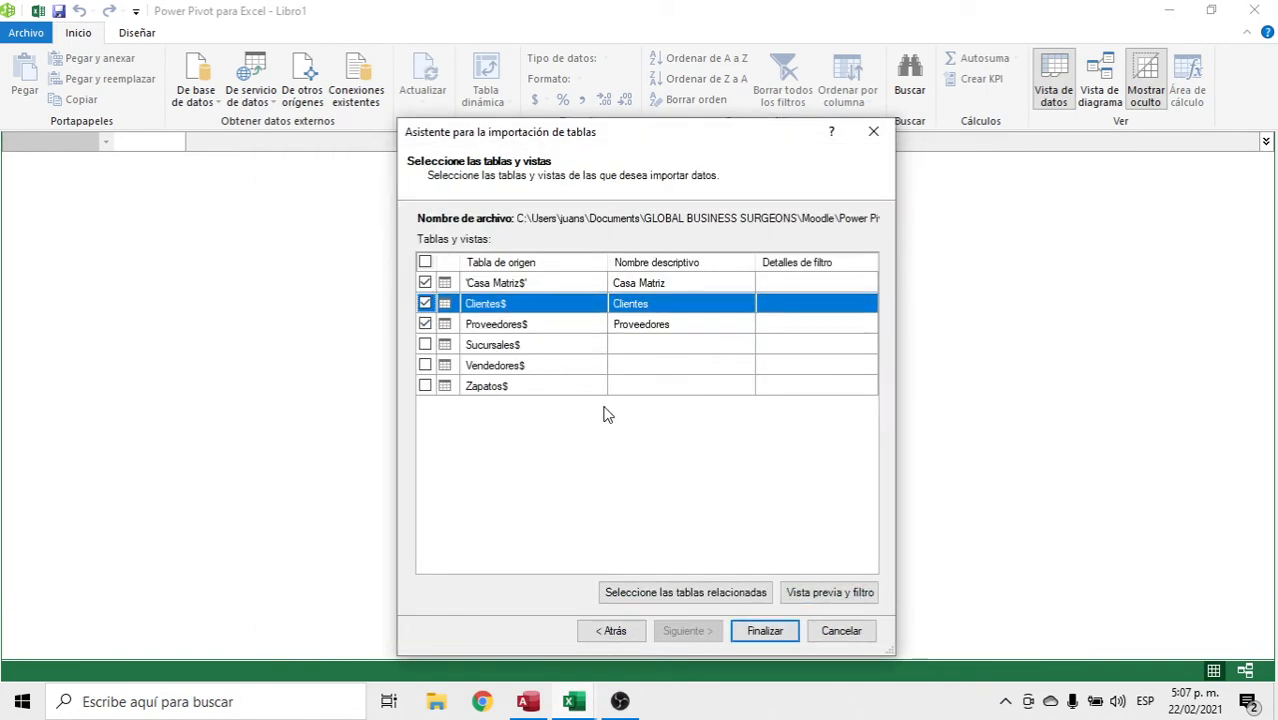
pyautogui.click(826, 598)
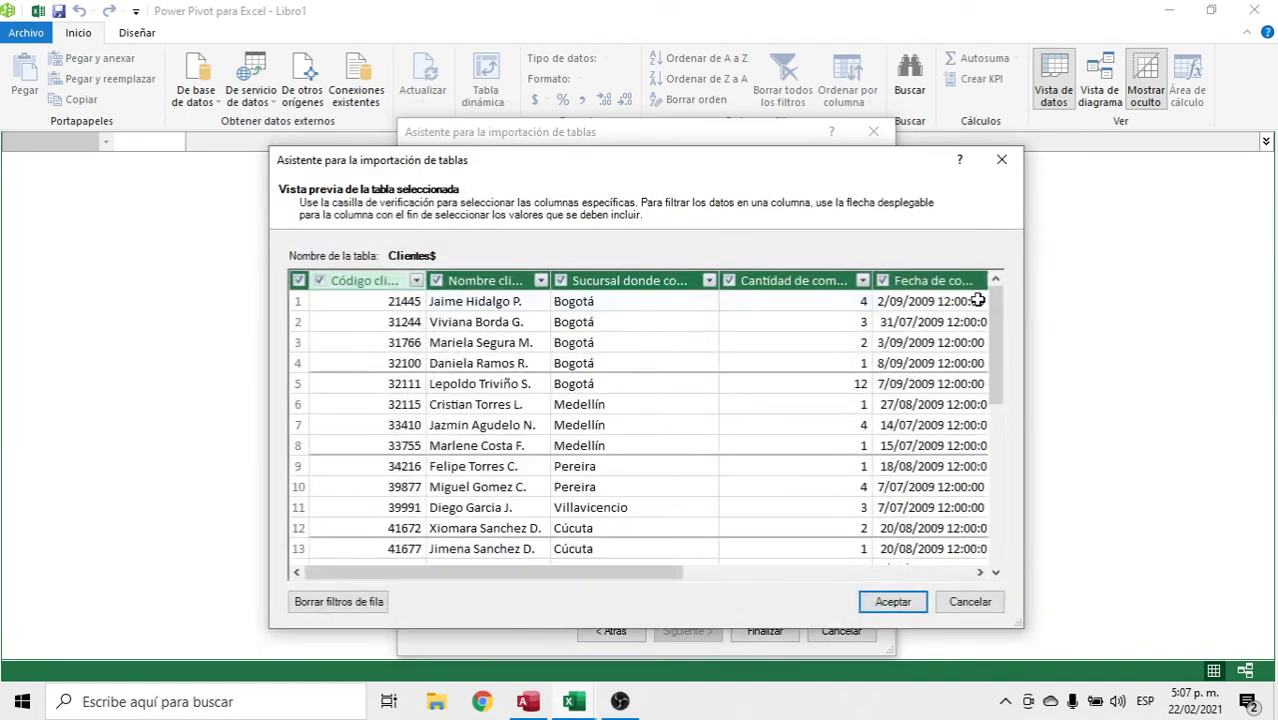
pyautogui.moveTo(1000, 343); pyautogui.dragTo(997, 298)
pyautogui.click(885, 605)
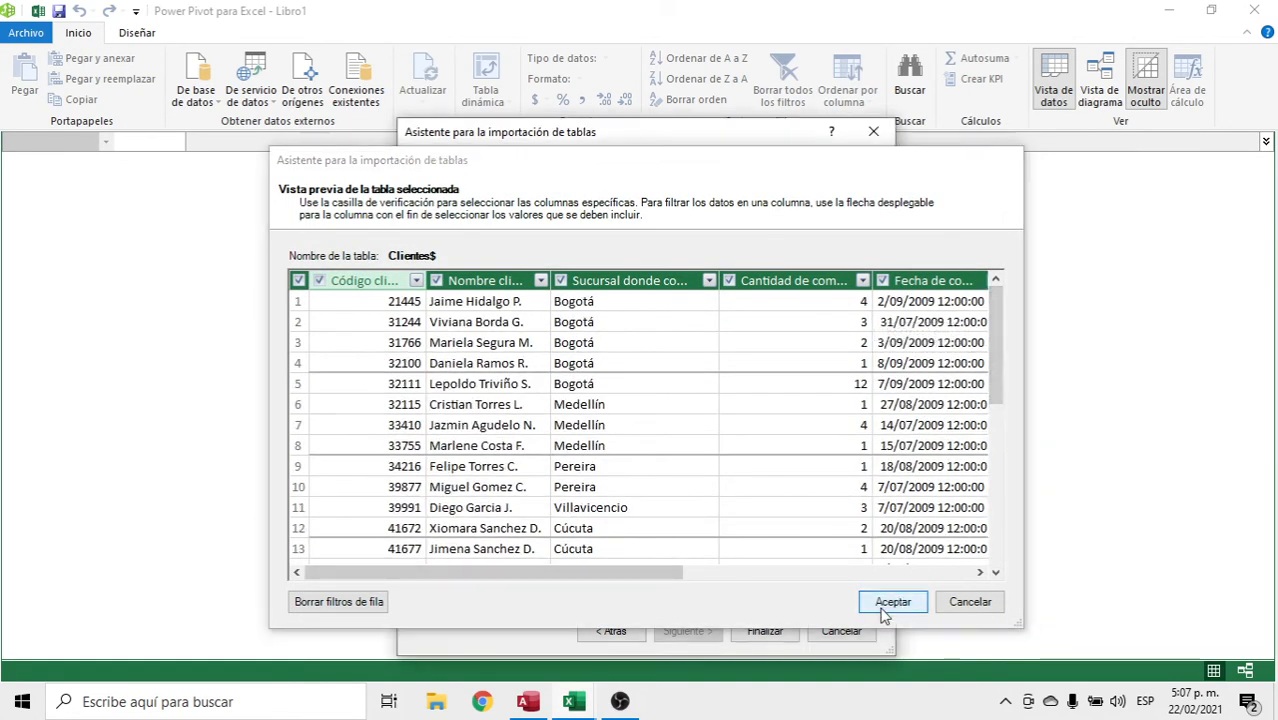
# Add the Sucursales, Vendedores and Zapatos tables to the selection, run the import and close the wizard
pyautogui.click(425, 345)
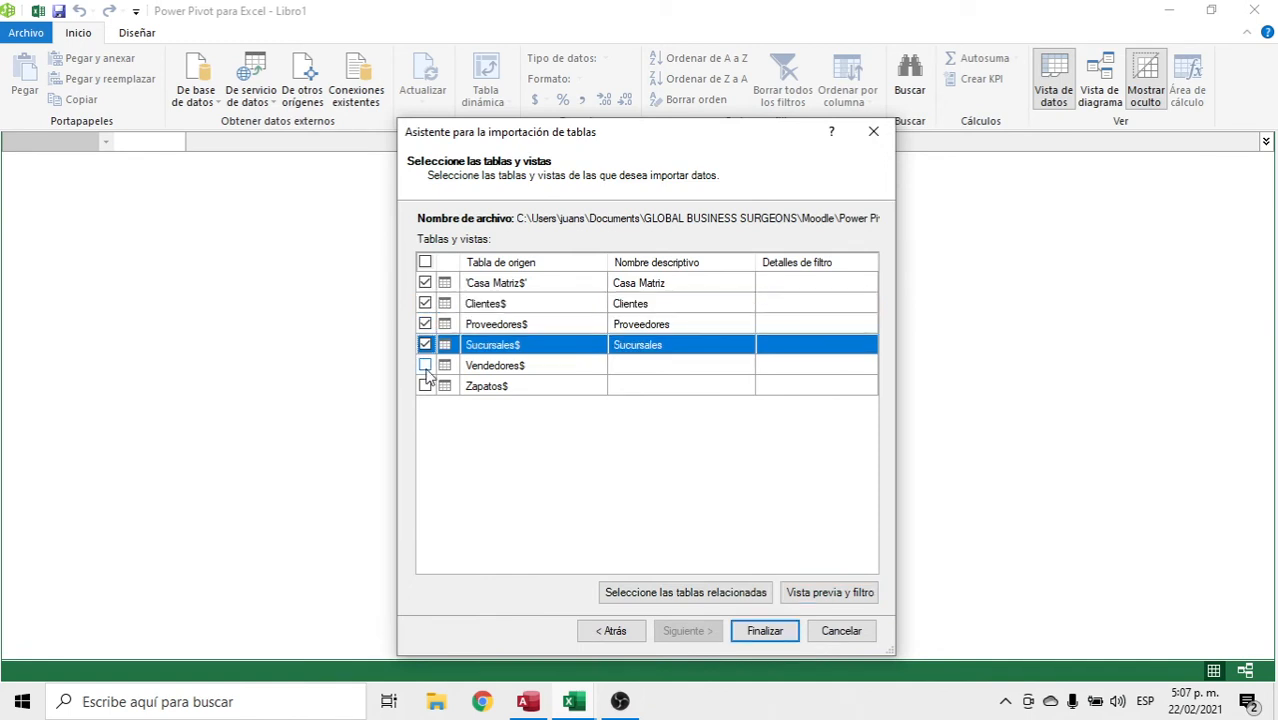
pyautogui.click(425, 366)
pyautogui.click(425, 387)
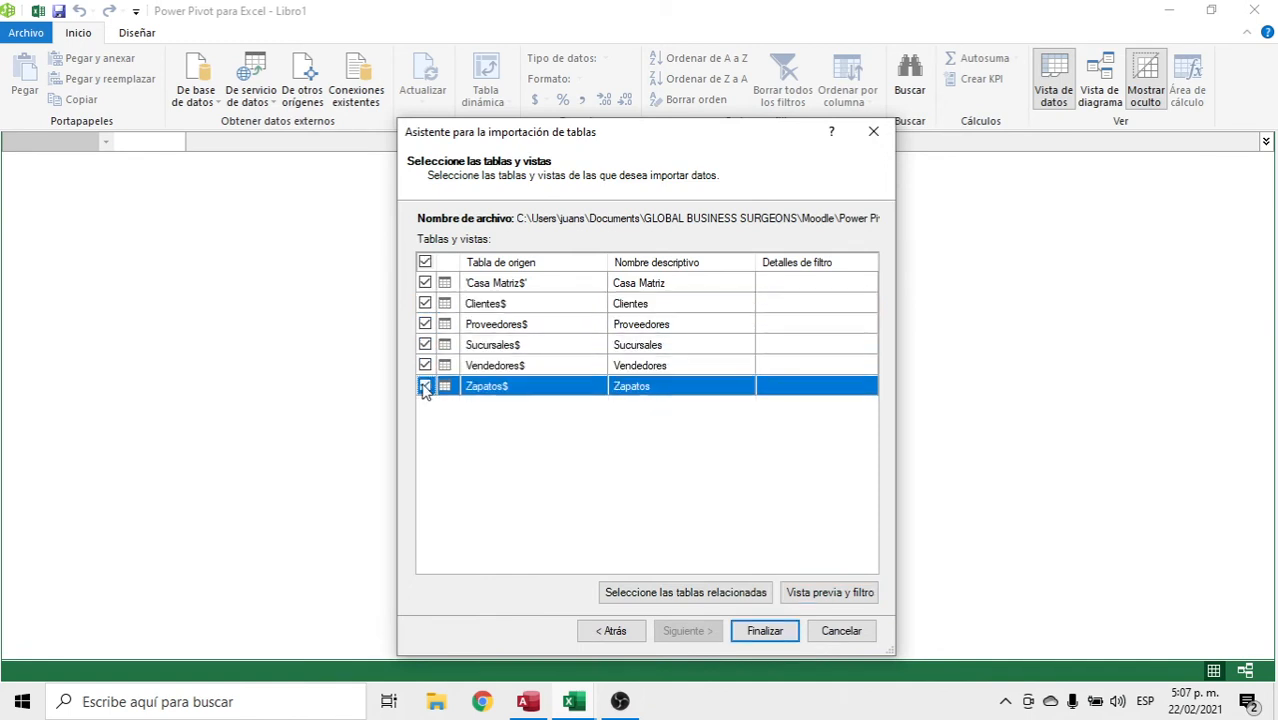
pyautogui.click(765, 631)
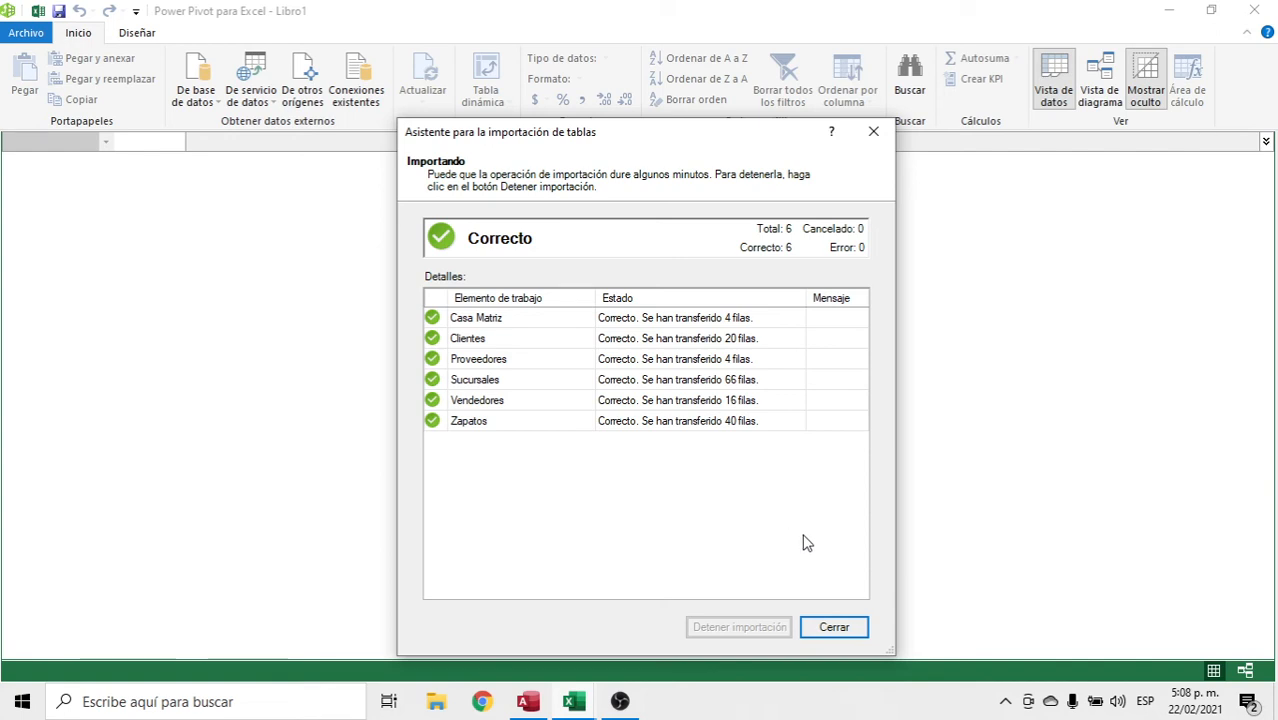
pyautogui.click(838, 628)
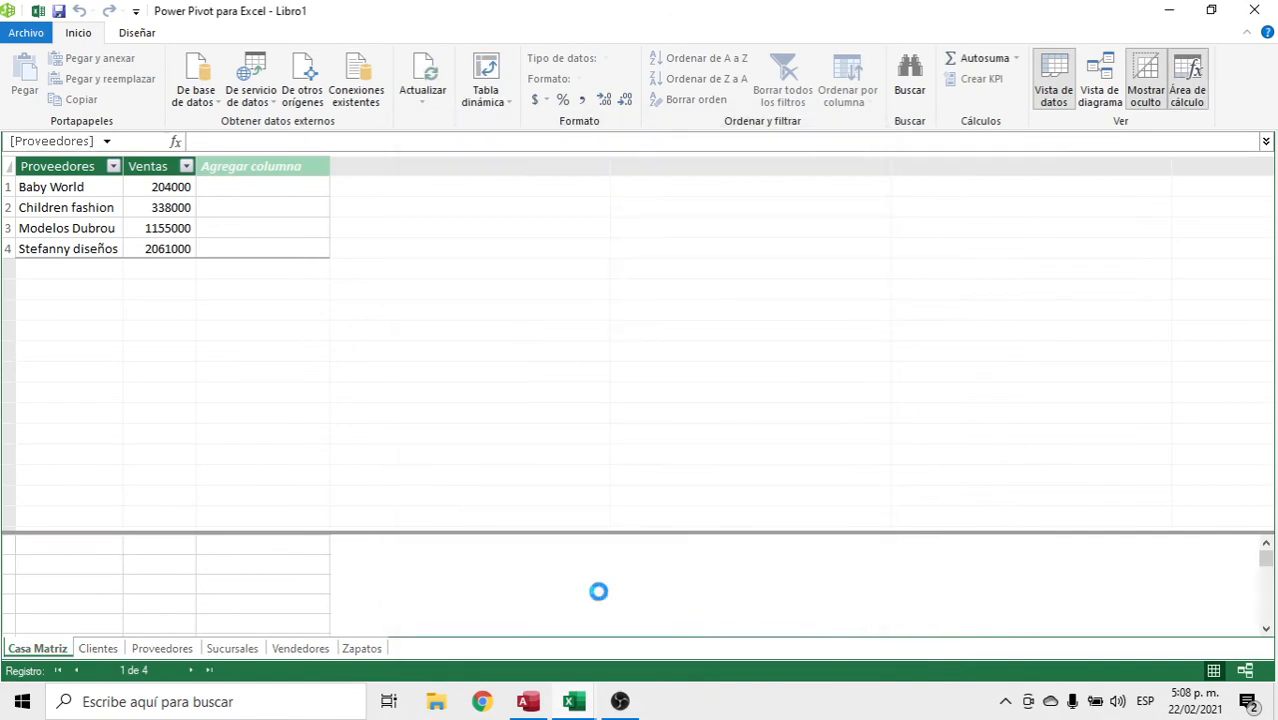
# Review the imported Clientes, Proveedores, Sucursales, Vendedores and Zapatos tables one after another
pyautogui.click(90, 648)
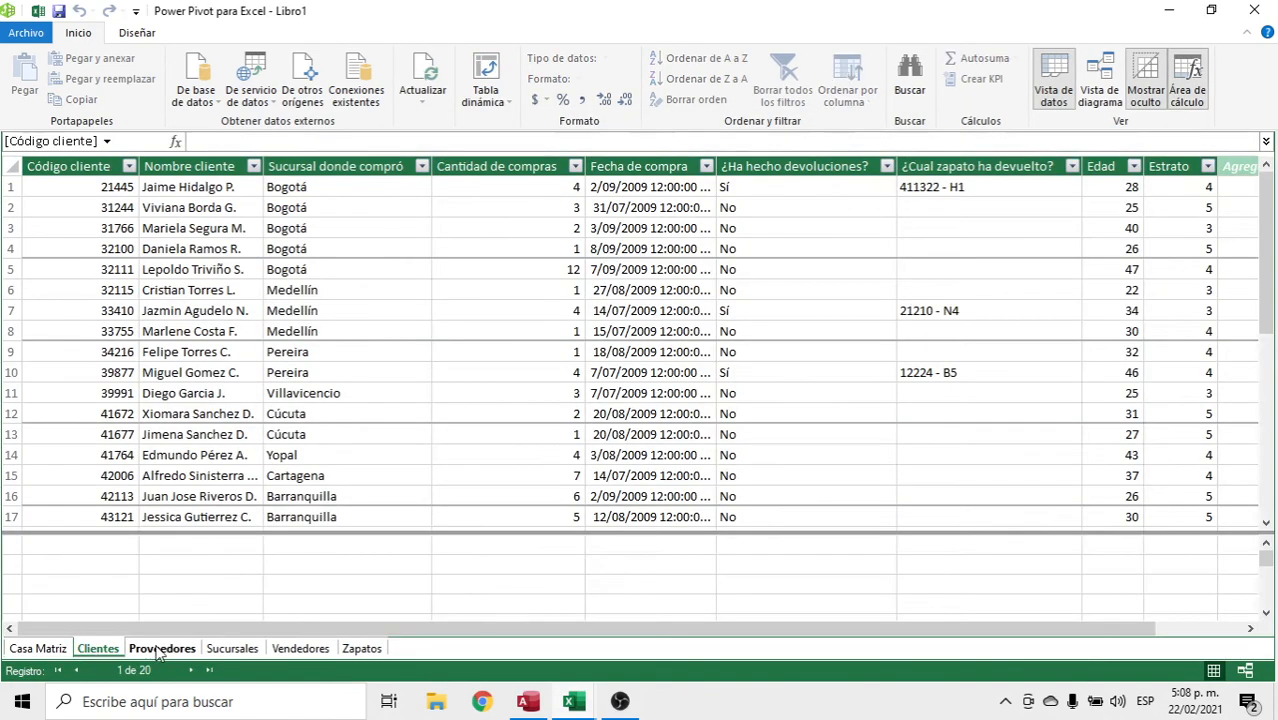
pyautogui.click(160, 648)
pyautogui.click(221, 650)
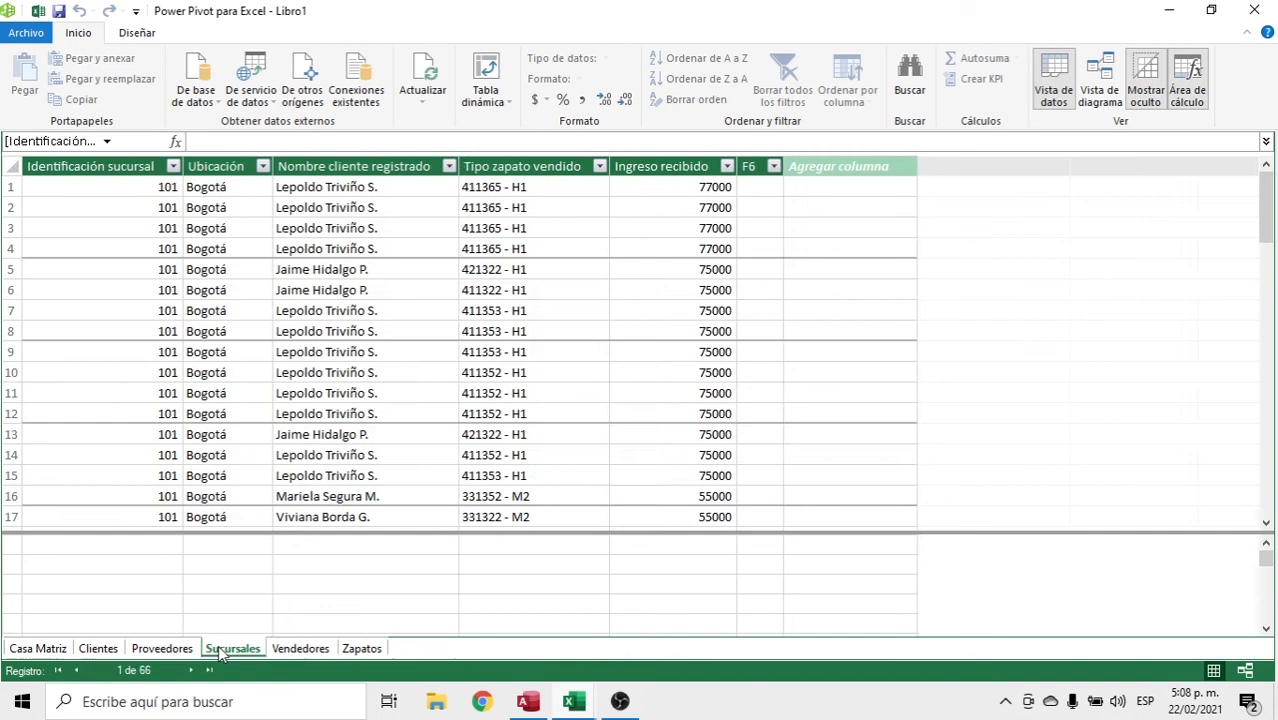
pyautogui.click(301, 649)
pyautogui.click(364, 649)
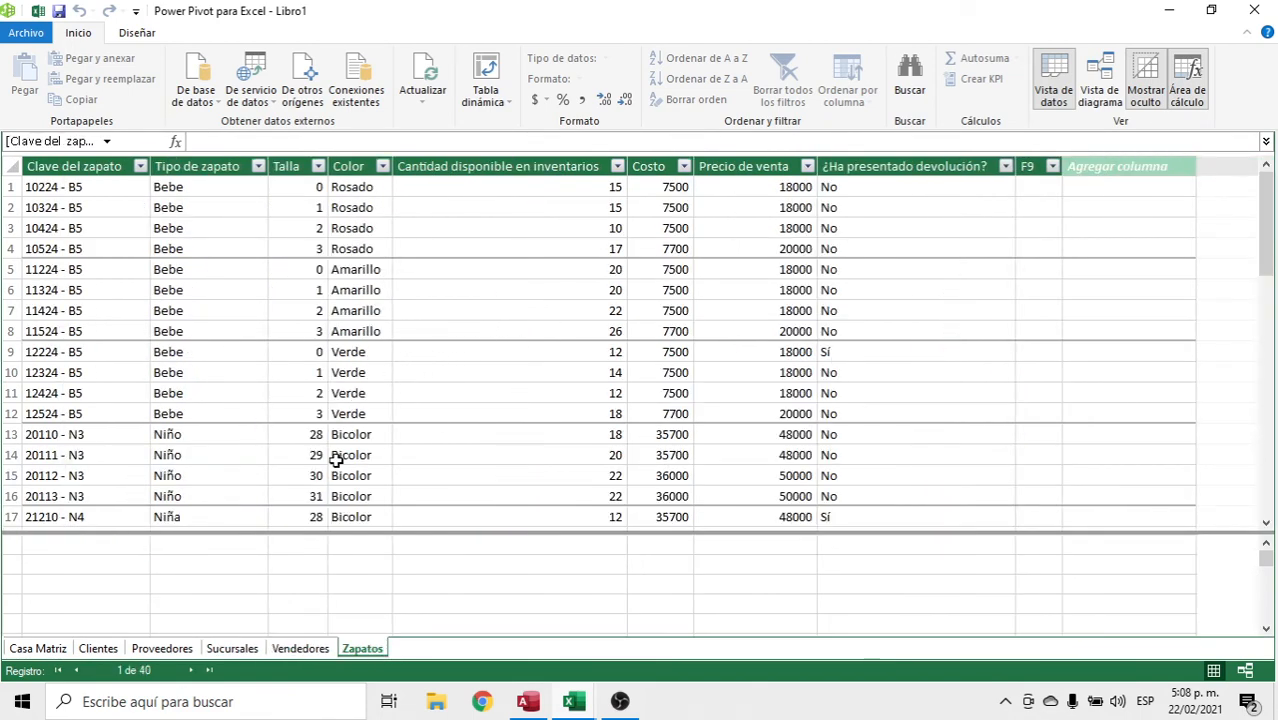
# Inspect cells in the Zapatos table's shoe type, color, inventory and cost columns, and look at the data refresh options
pyautogui.click(234, 302)
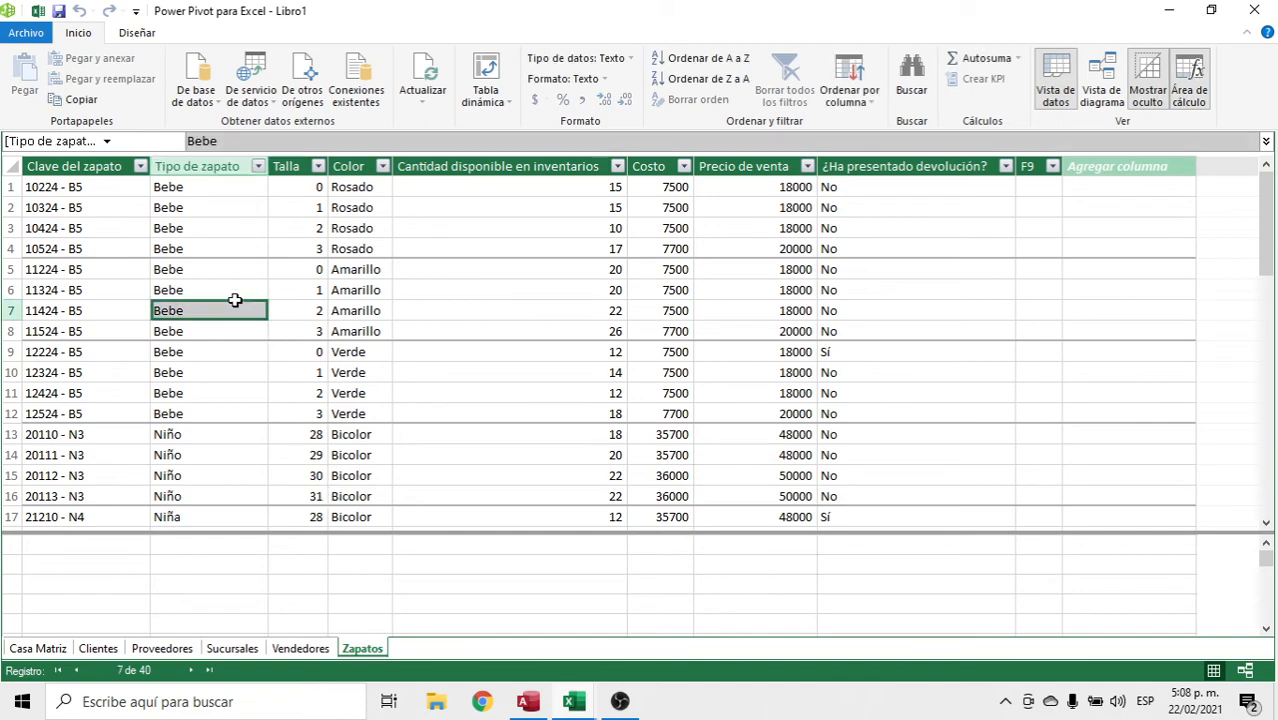
pyautogui.click(386, 288)
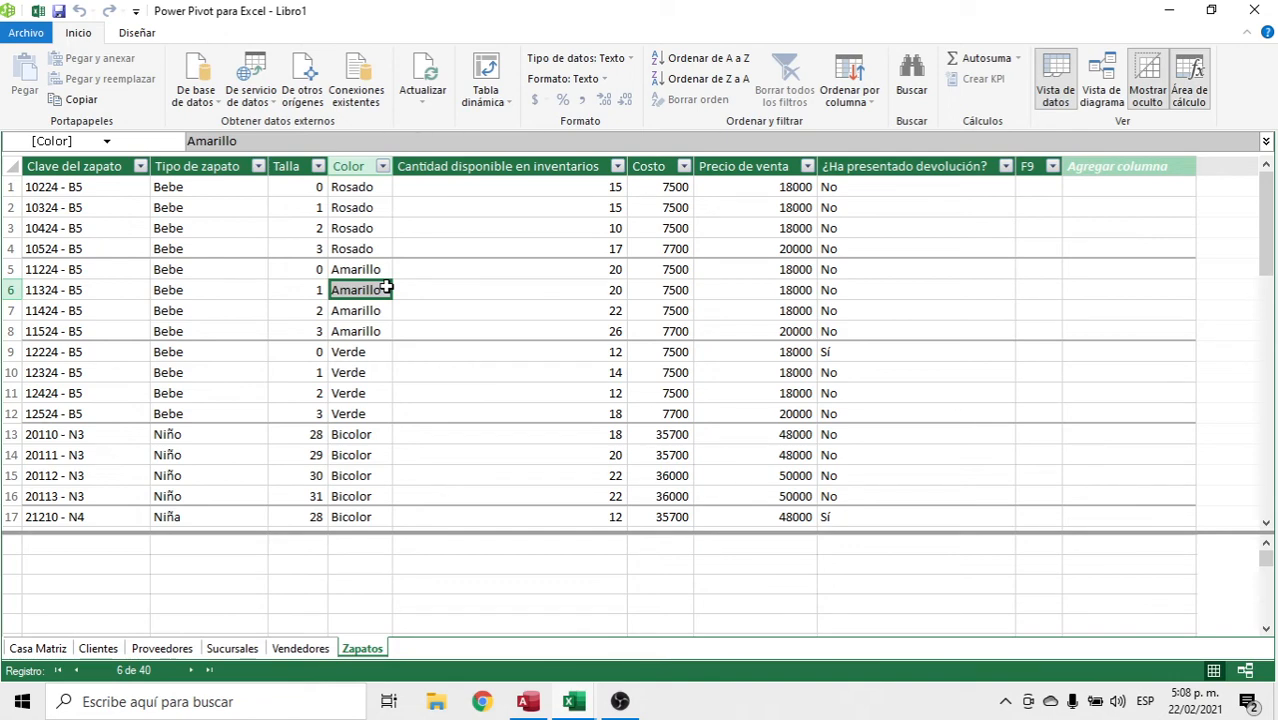
pyautogui.click(439, 284)
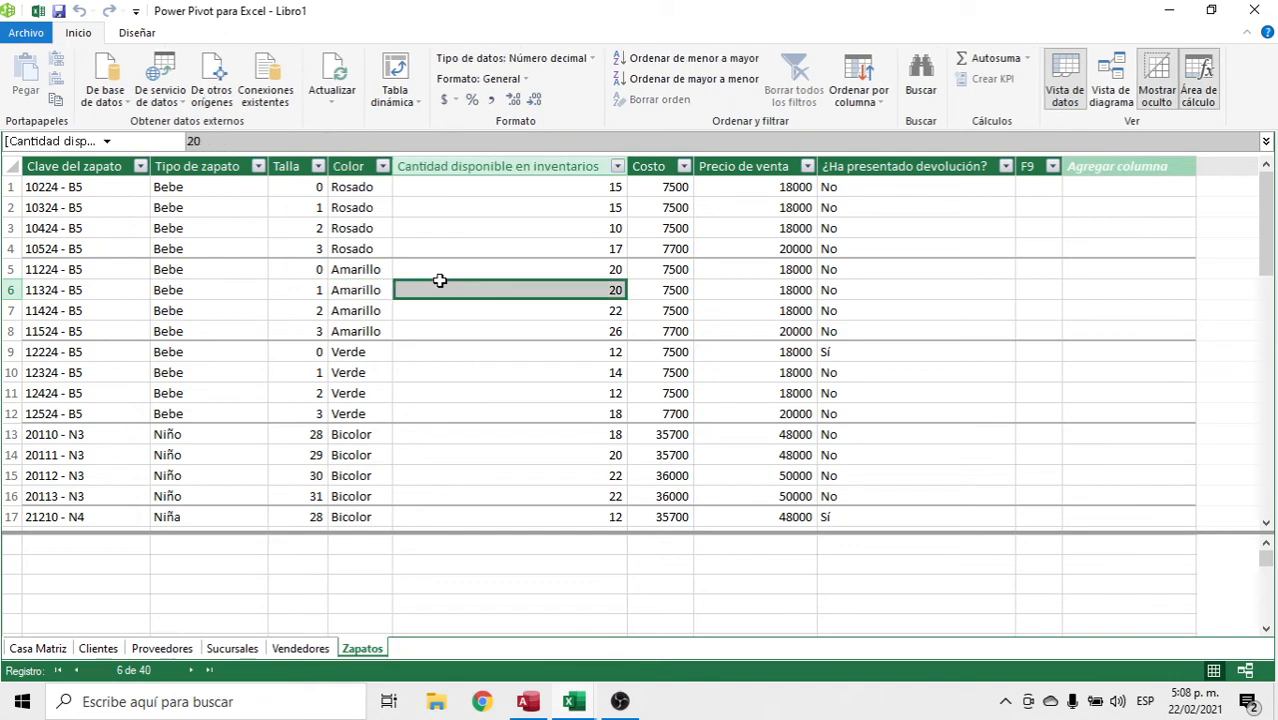
pyautogui.click(684, 294)
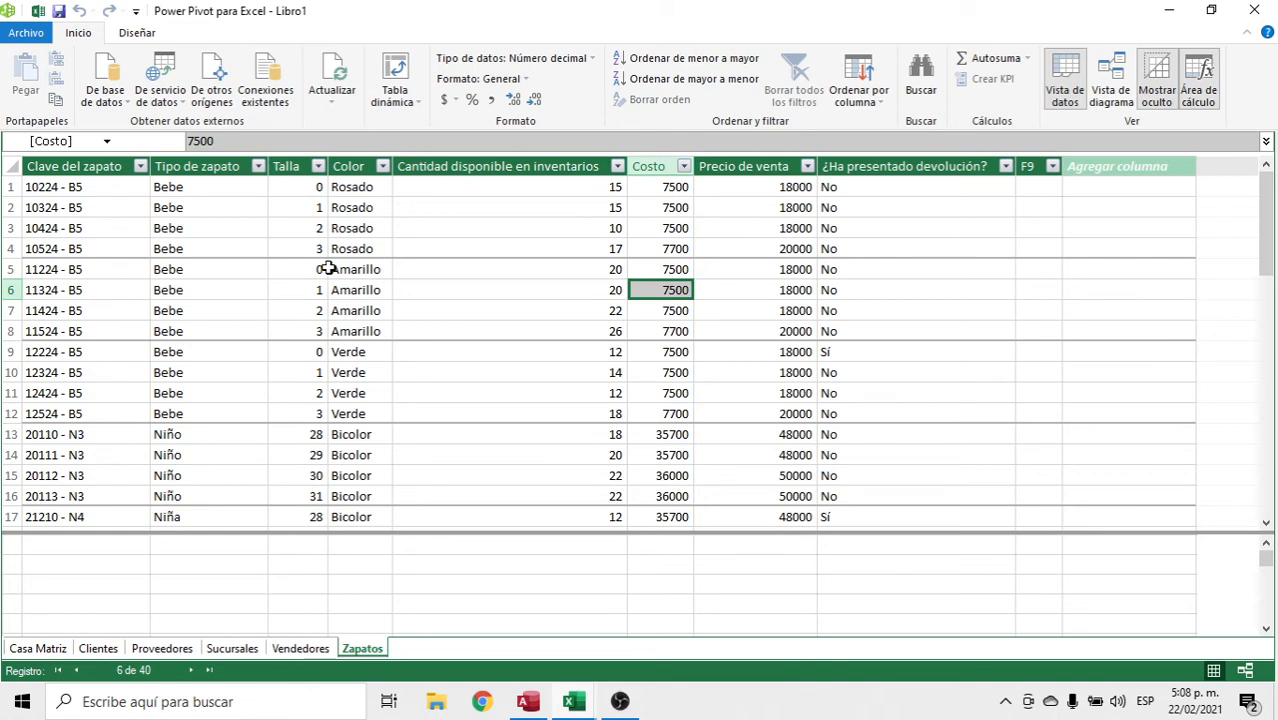
pyautogui.click(335, 102)
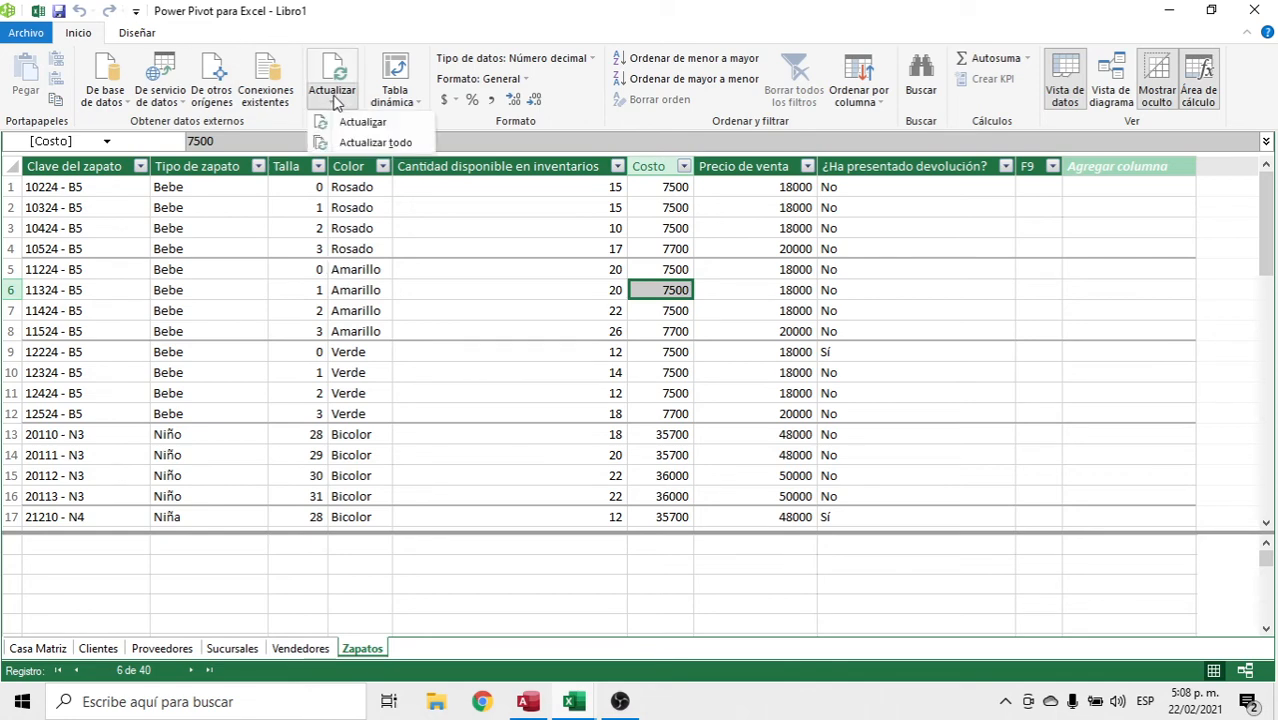
pyautogui.click(332, 355)
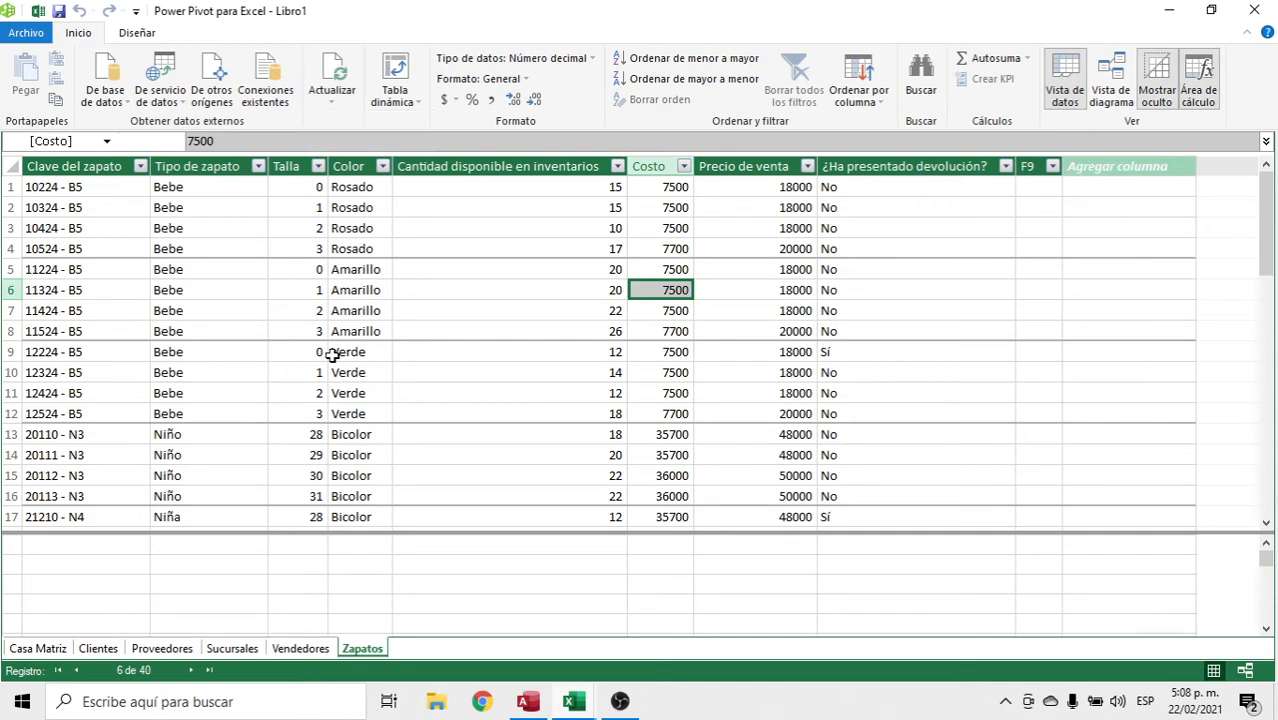
pyautogui.click(332, 355)
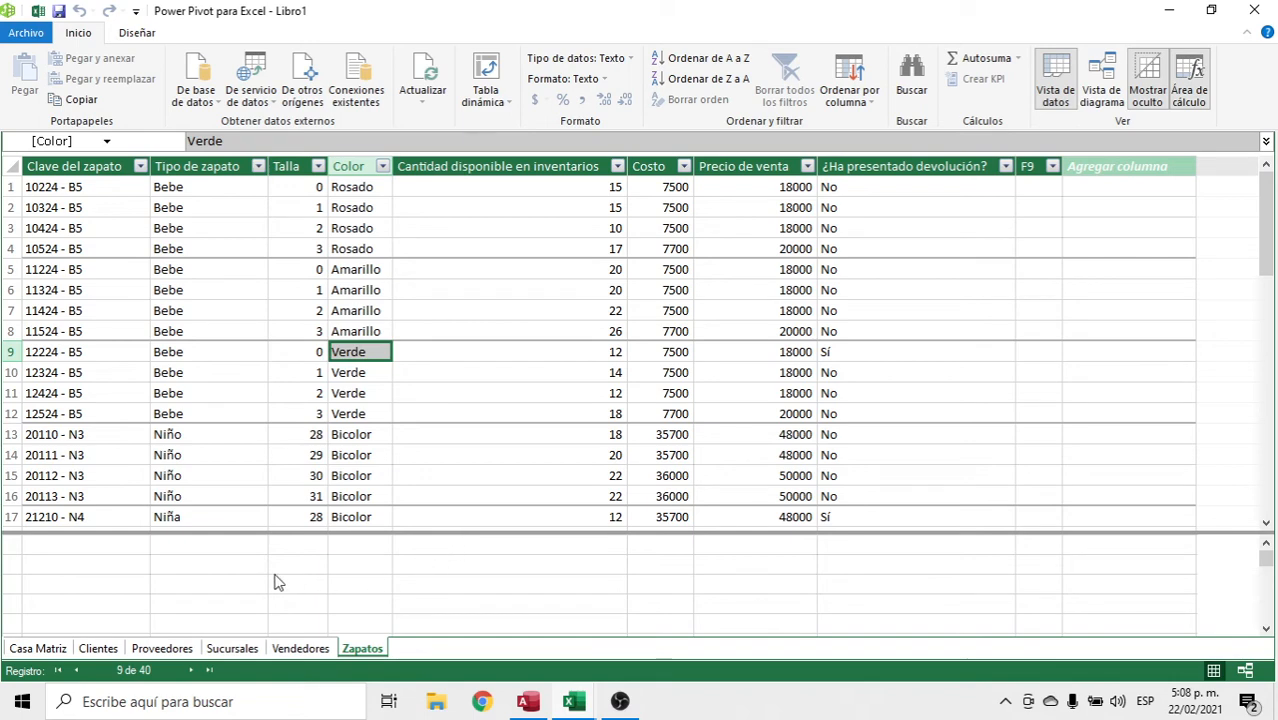
# Try out the calculation area below the Zapatos table by toggling its display, leaving it hidden
pyautogui.click(204, 554)
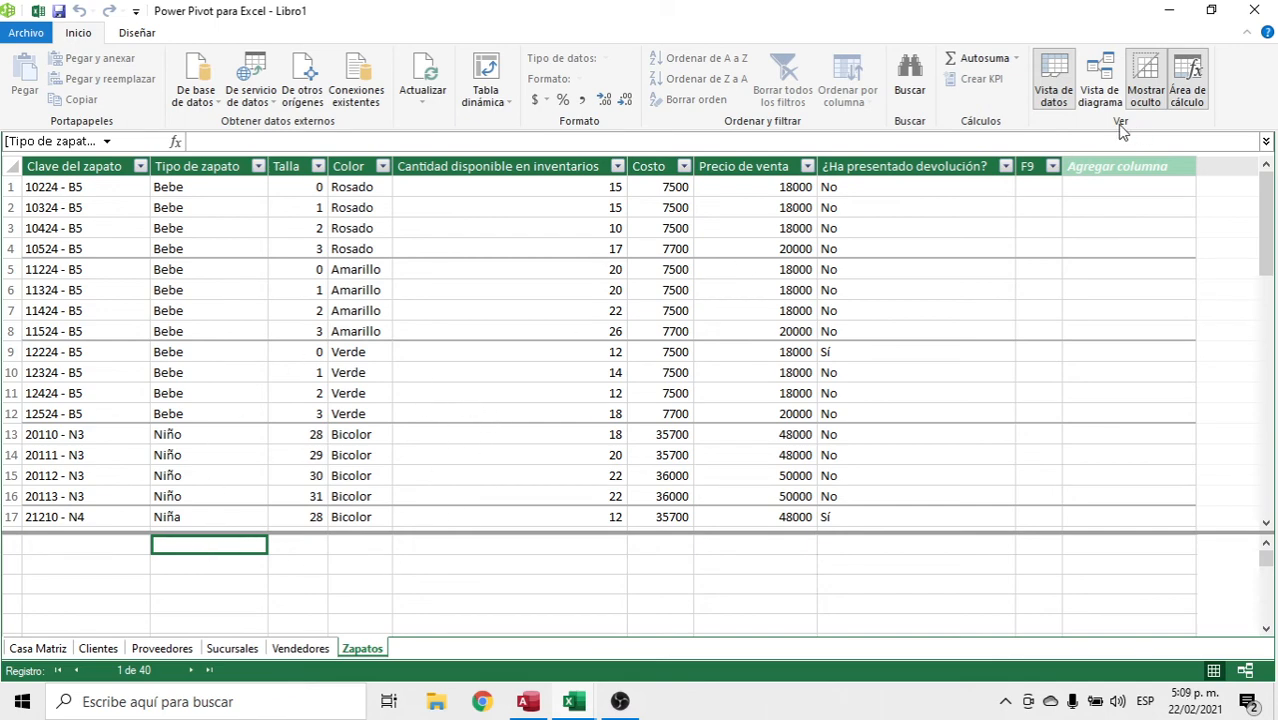
pyautogui.click(1187, 92)
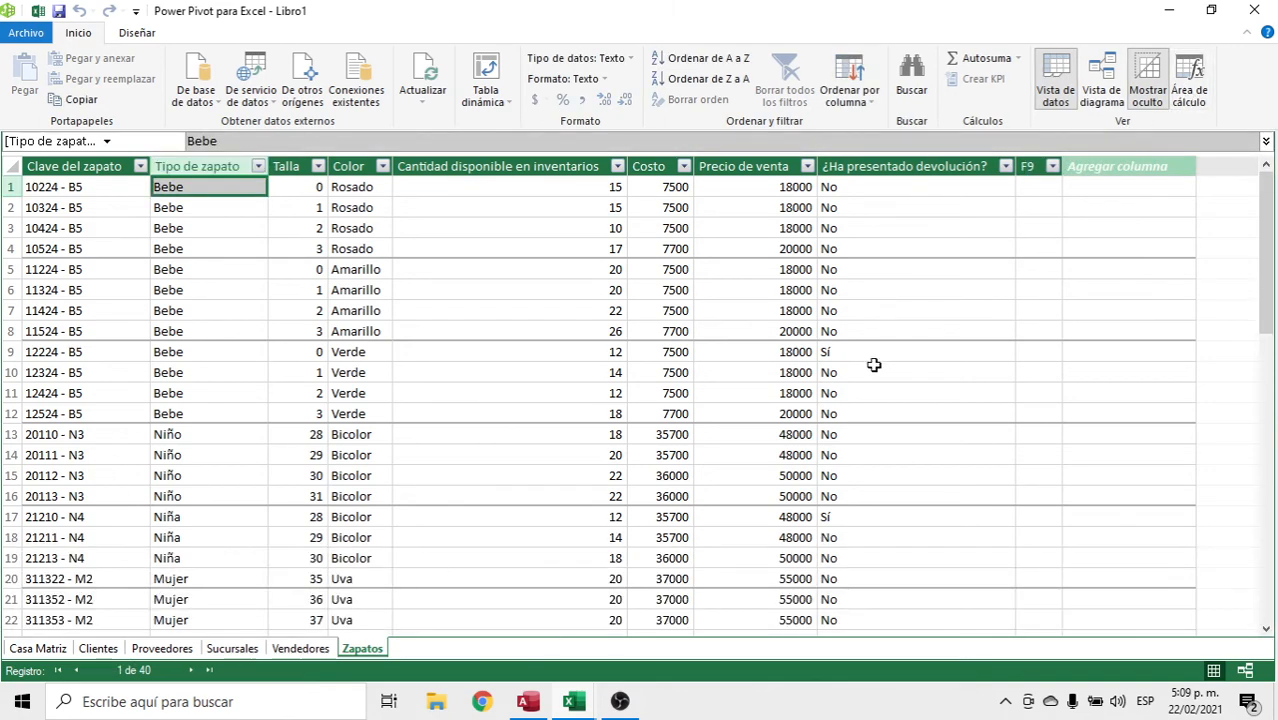
pyautogui.click(1193, 92)
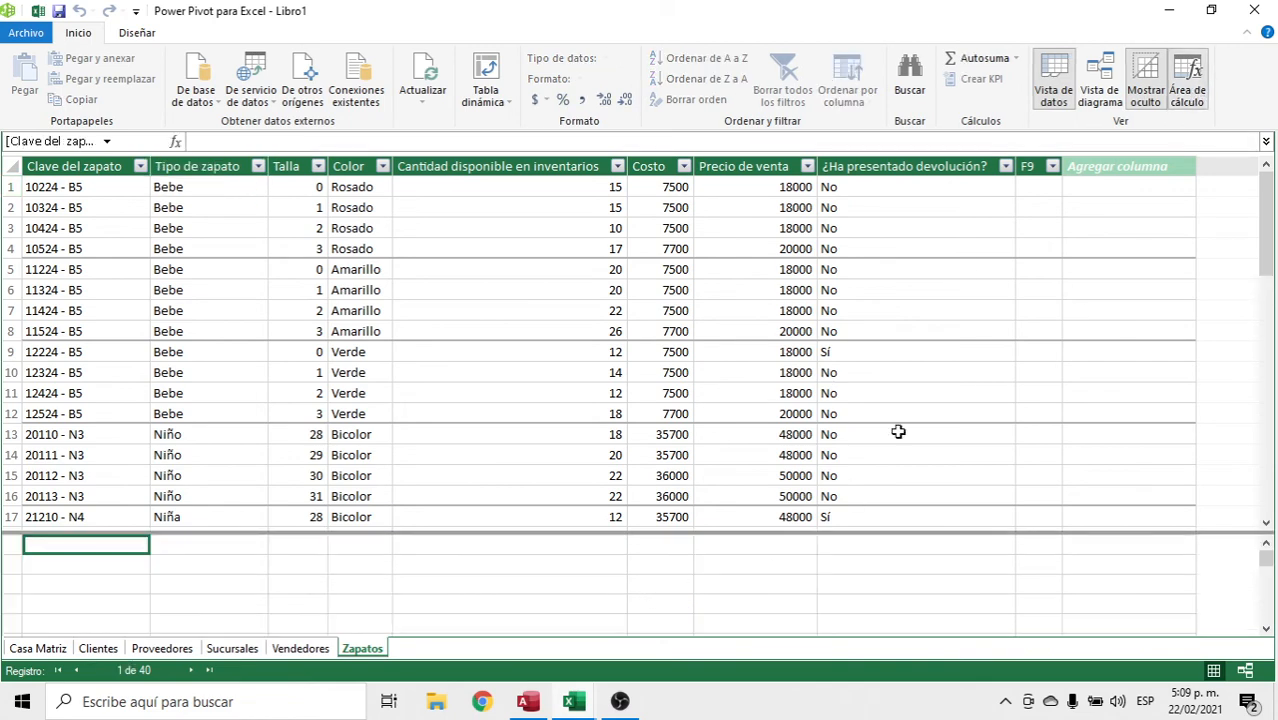
pyautogui.click(1186, 103)
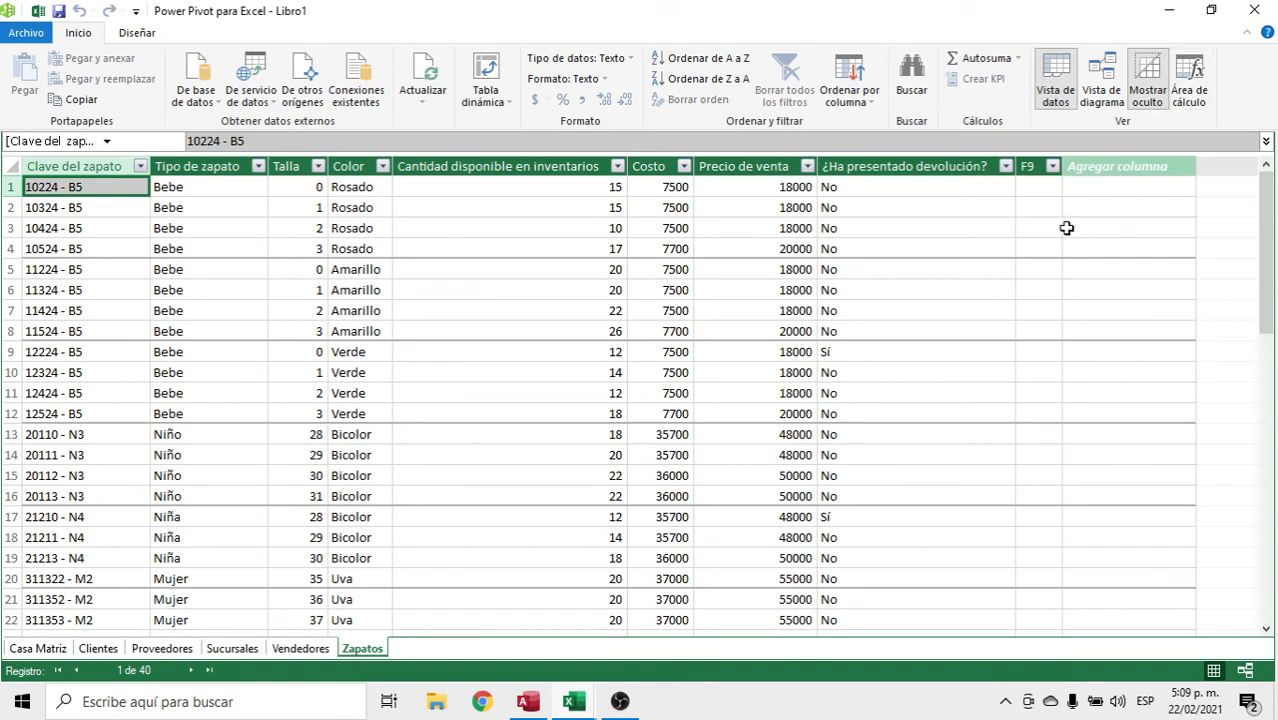
# View the imported tables in the diagram view and return to the data view
pyautogui.click(1101, 96)
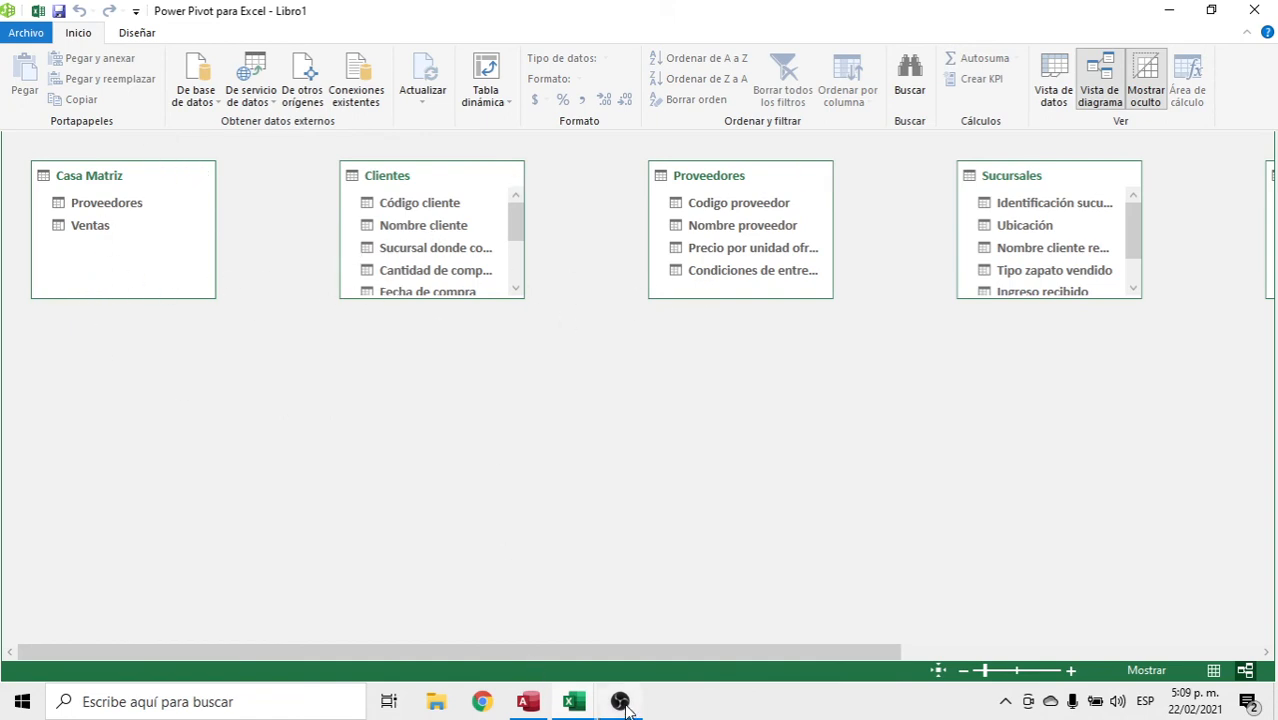
pyautogui.moveTo(610, 652); pyautogui.dragTo(471, 625)
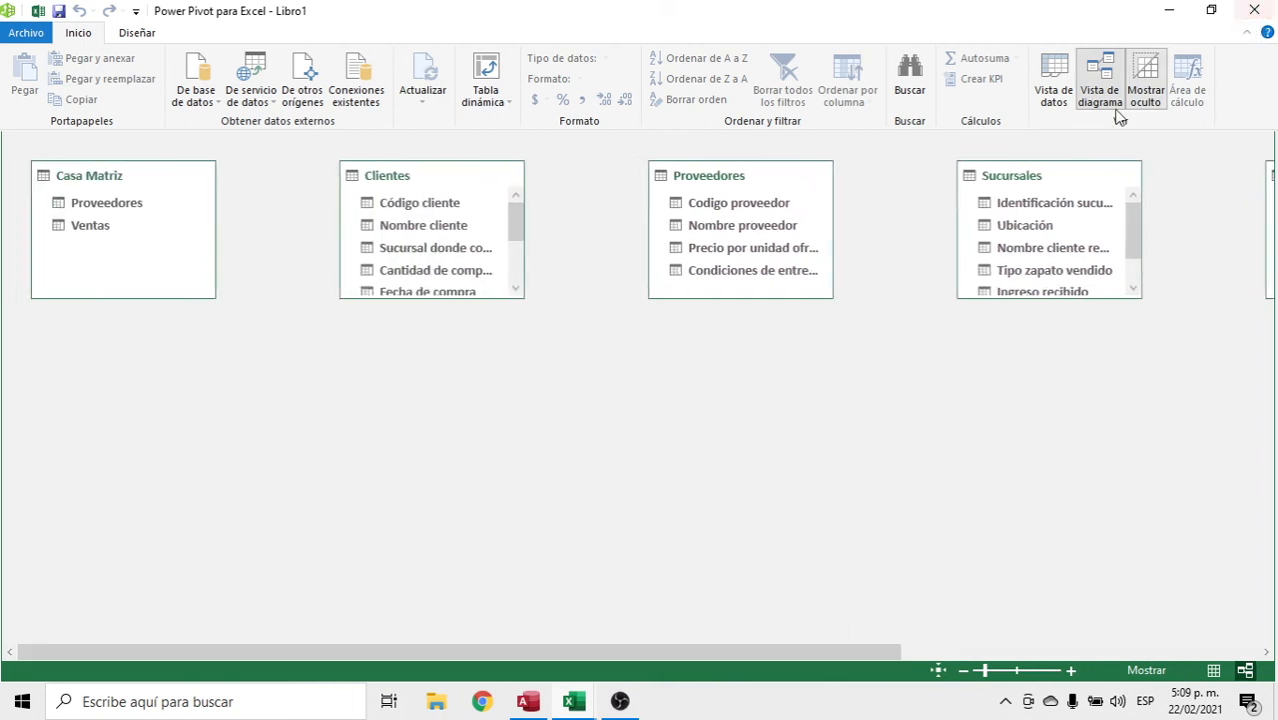
pyautogui.click(1053, 90)
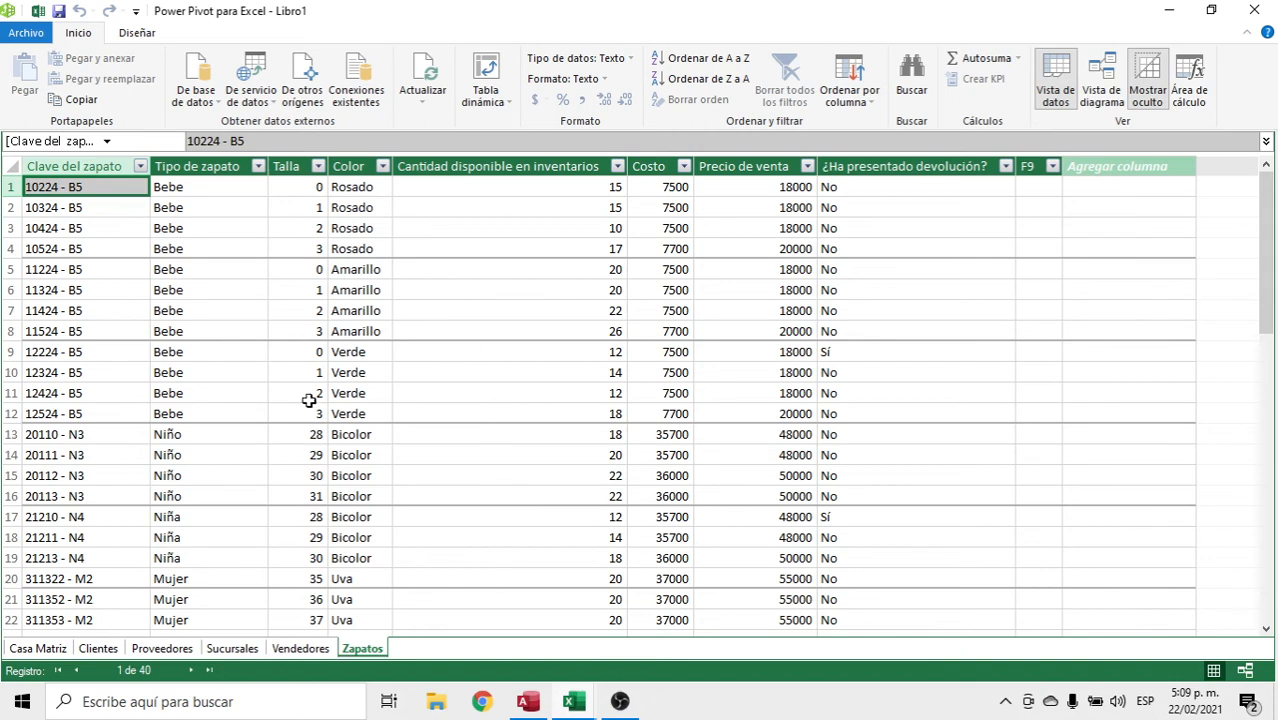
# Change the data type of the Zapatos table's Costo column to Moneda and widen the column to fit its values
pyautogui.click(656, 165)
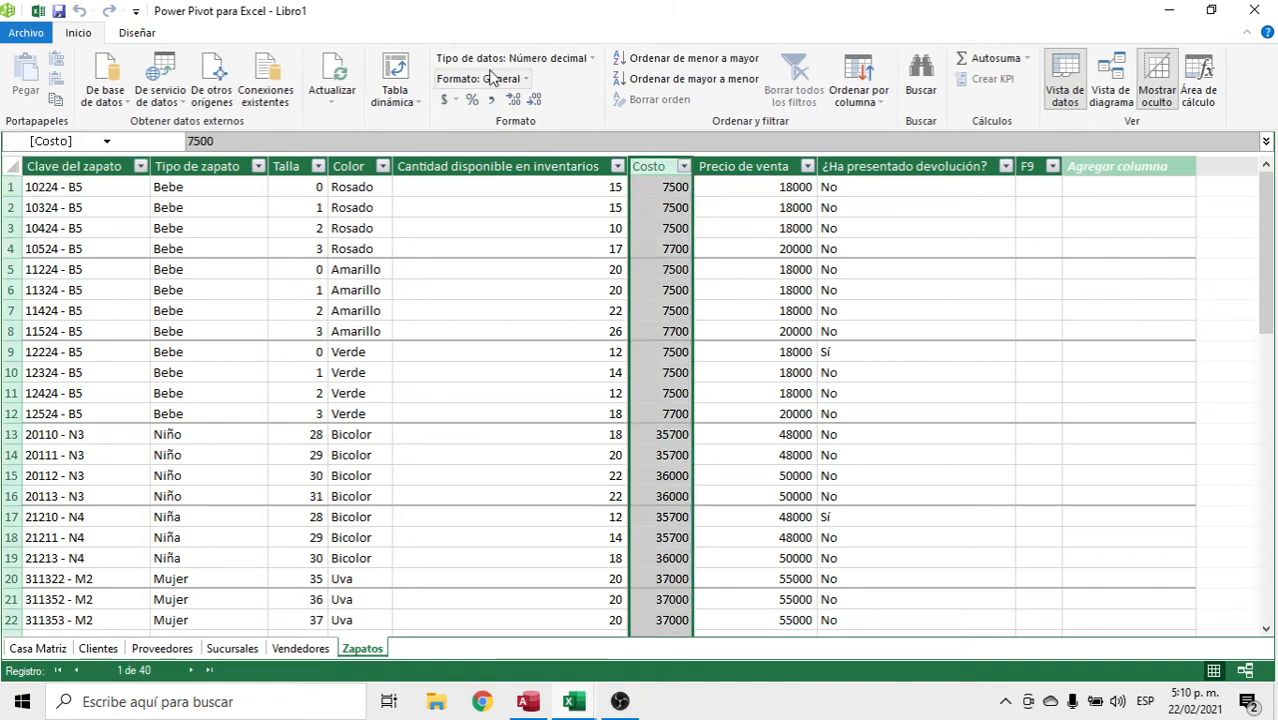
pyautogui.click(545, 60)
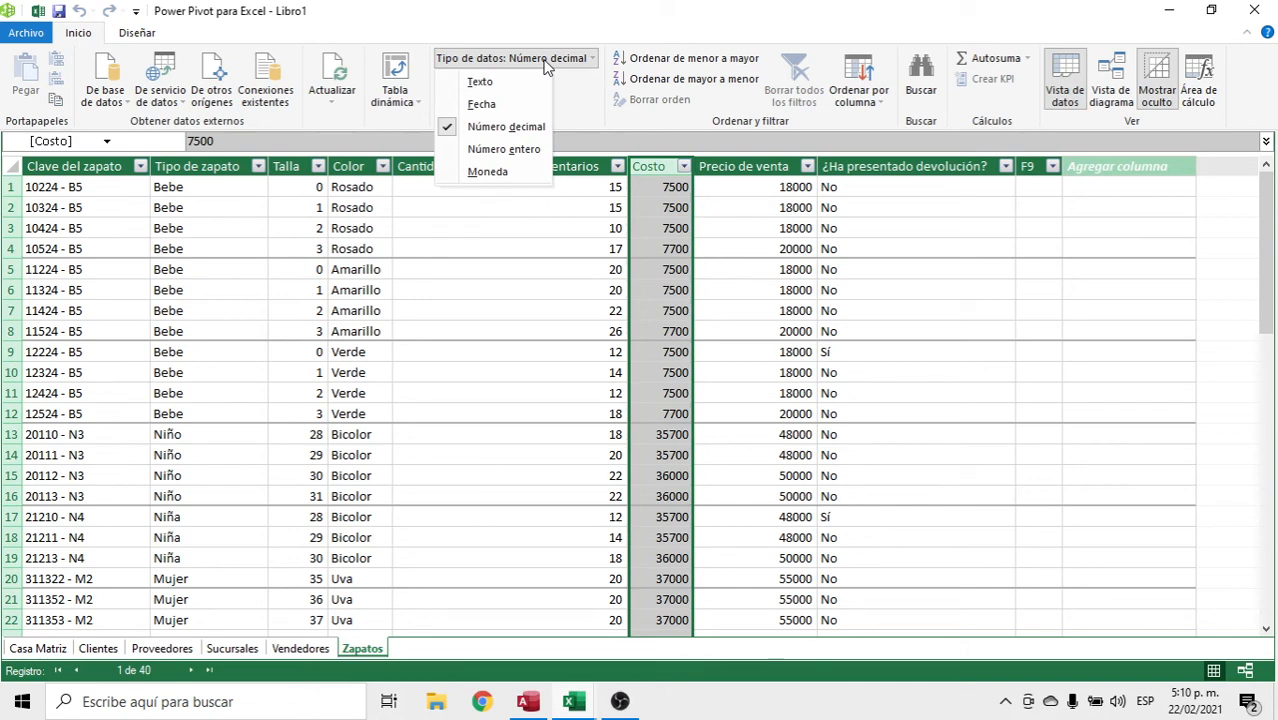
pyautogui.click(488, 172)
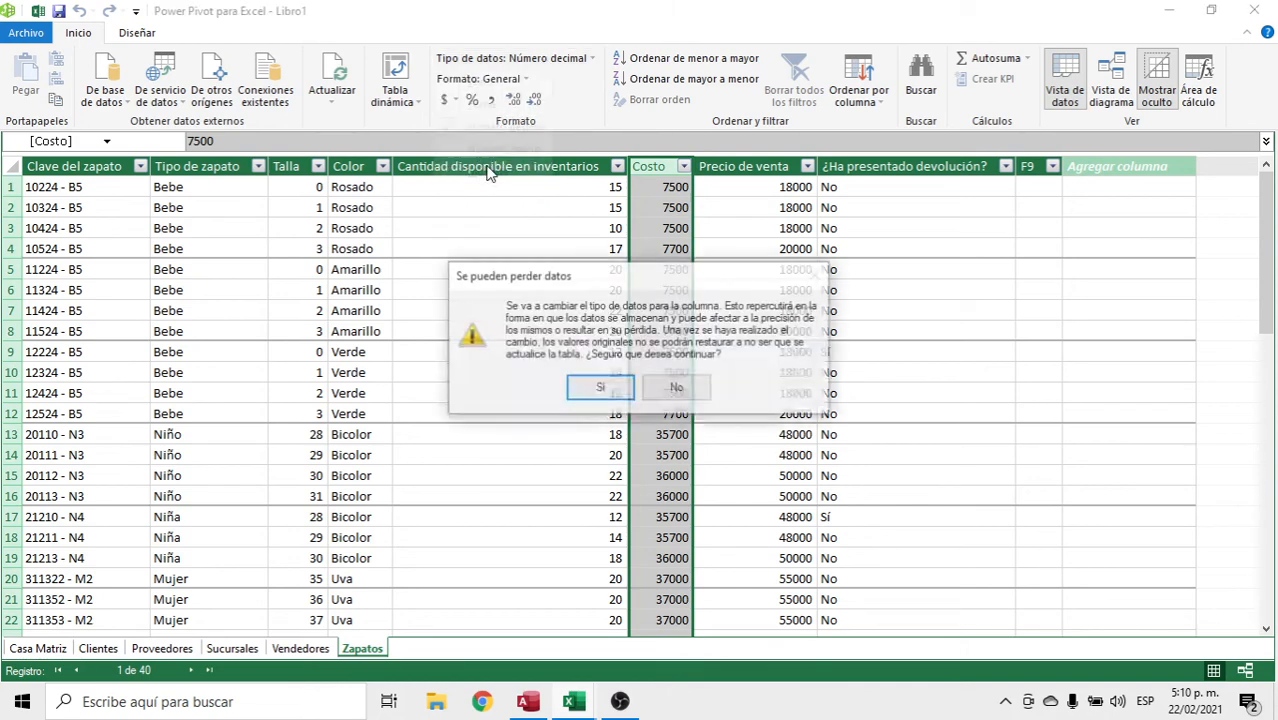
pyautogui.click(598, 389)
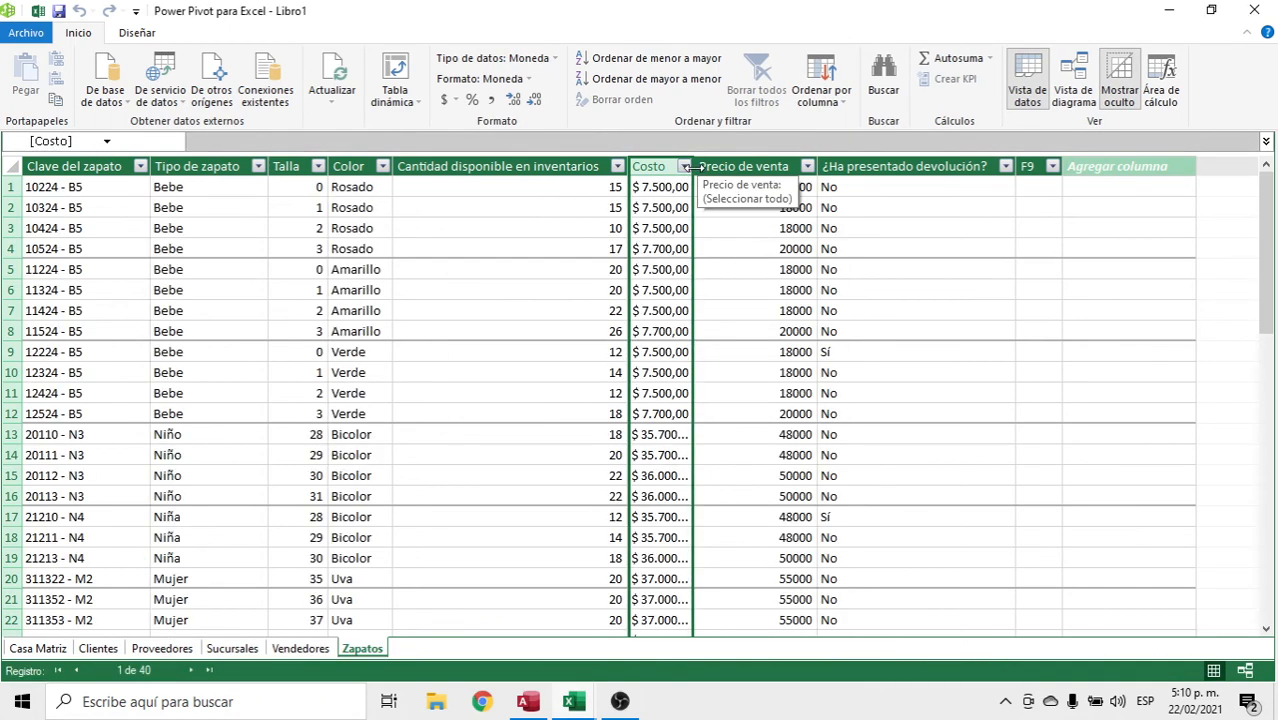
pyautogui.moveTo(694, 166); pyautogui.dragTo(751, 166)
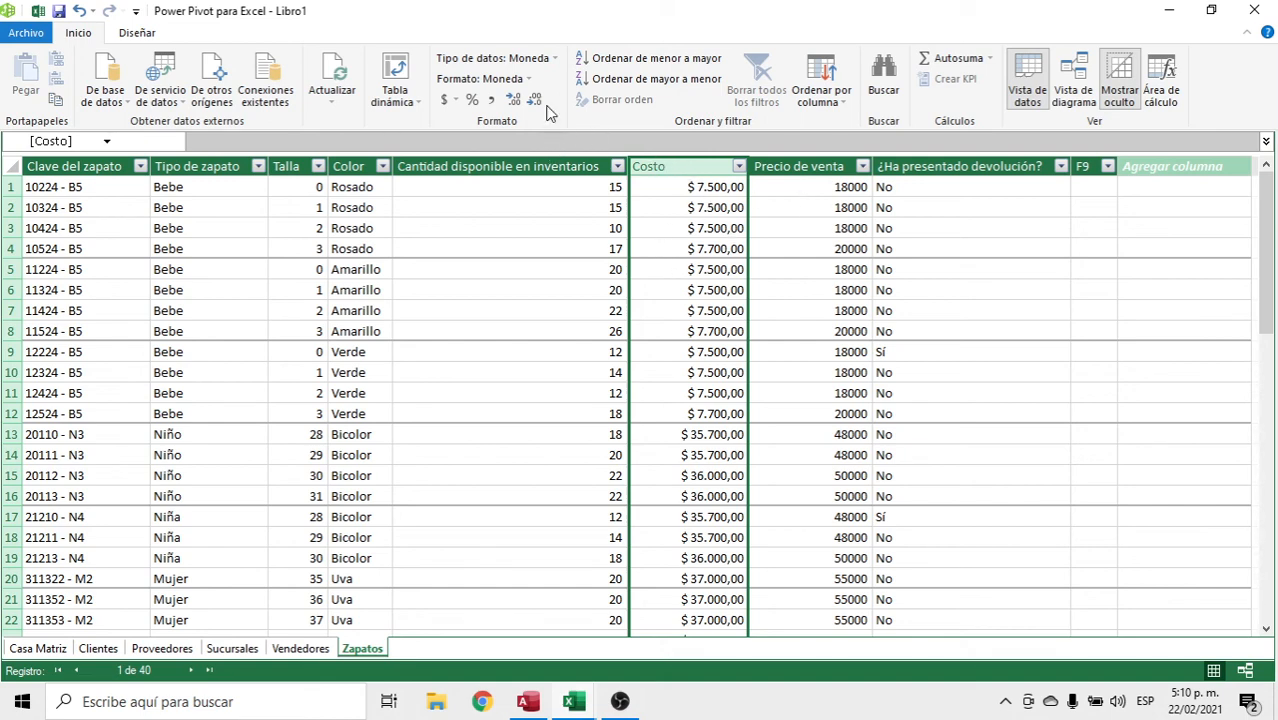
# Set the currency symbol of the Zapatos table's Costo column to COP
pyautogui.click(528, 79)
pyautogui.click(530, 82)
pyautogui.click(457, 100)
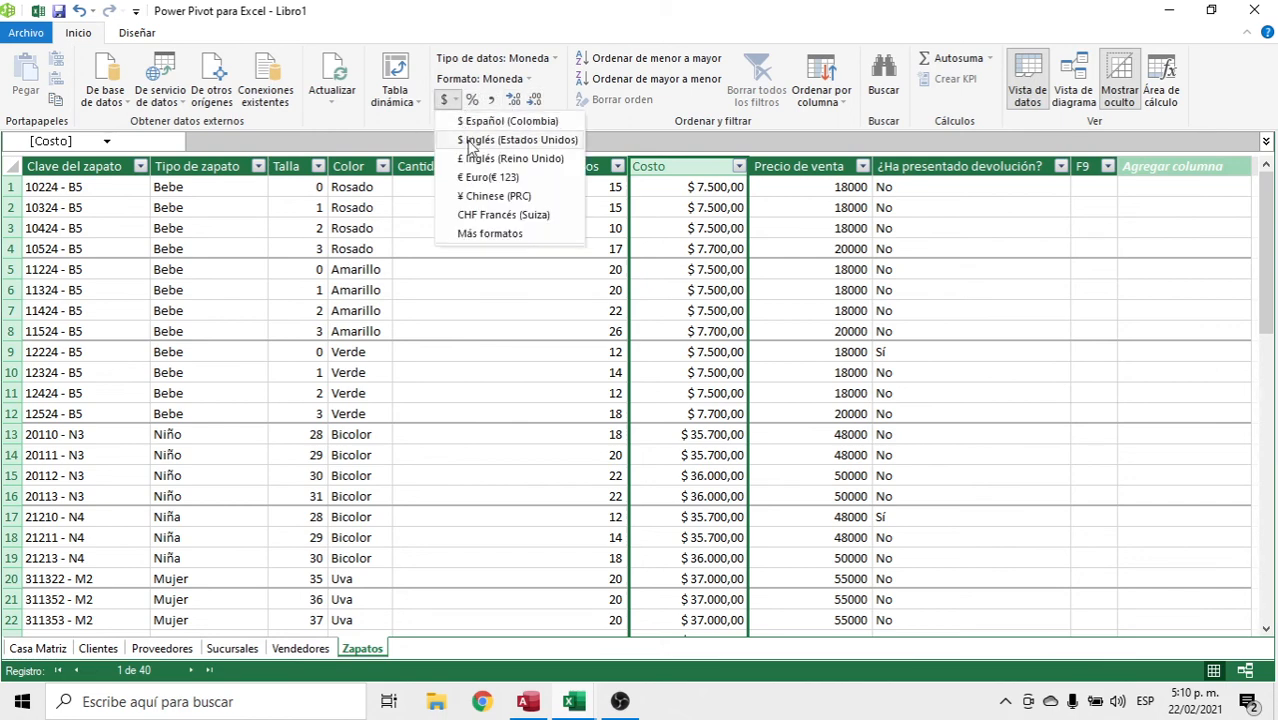
pyautogui.click(478, 238)
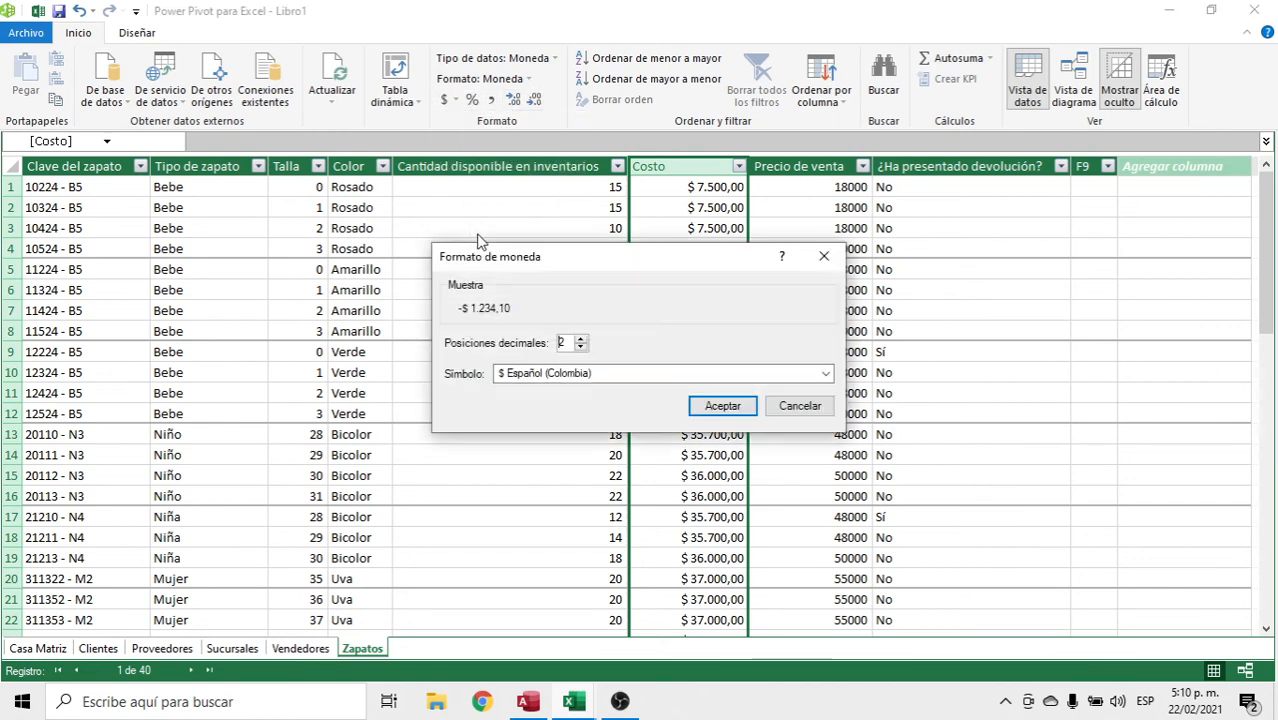
pyautogui.click(608, 376)
pyautogui.press('p')
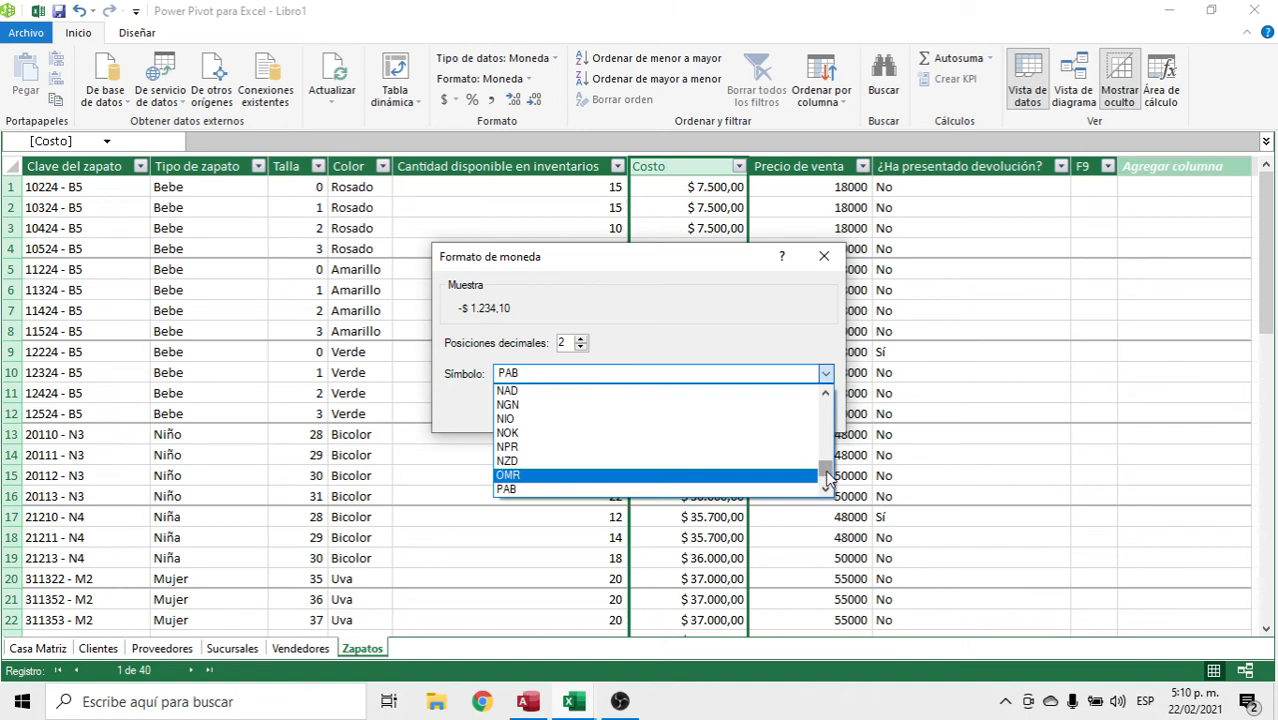
pyautogui.moveTo(826, 477)
pyautogui.mouseDown()
pyautogui.moveTo(827, 461)
pyautogui.moveTo(827, 472)
pyautogui.mouseUp()
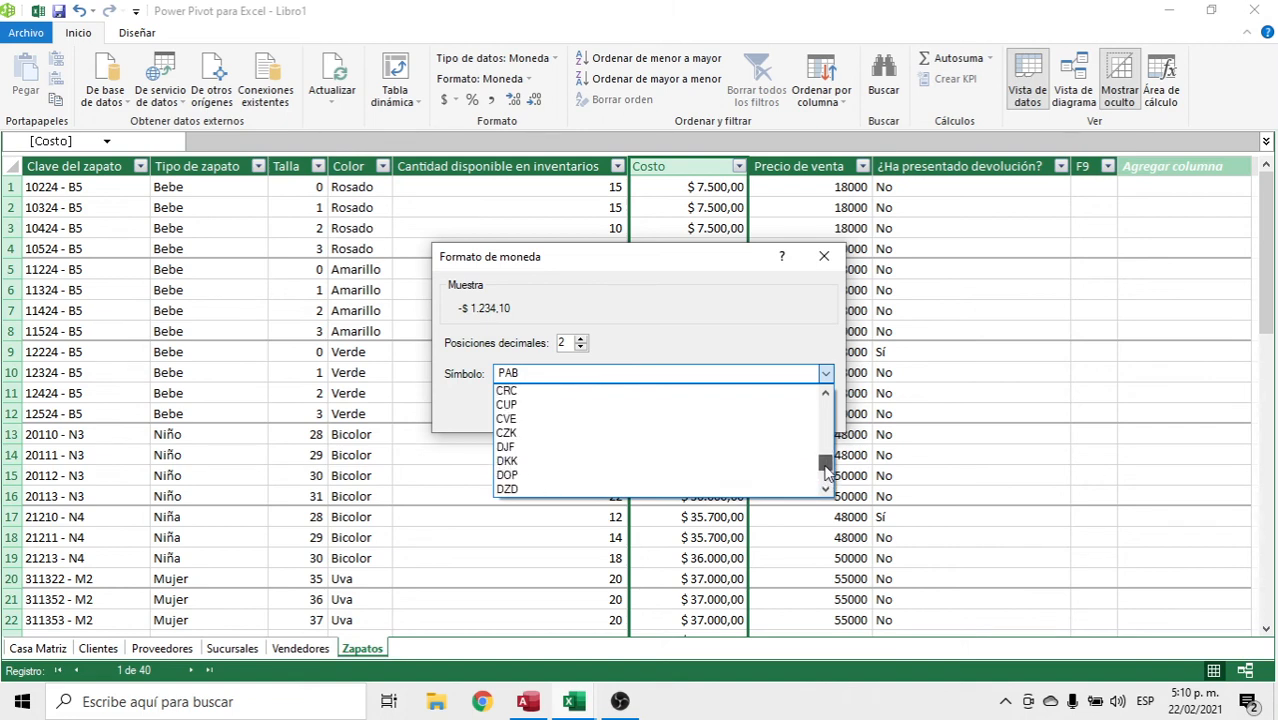
pyautogui.click(825, 393)
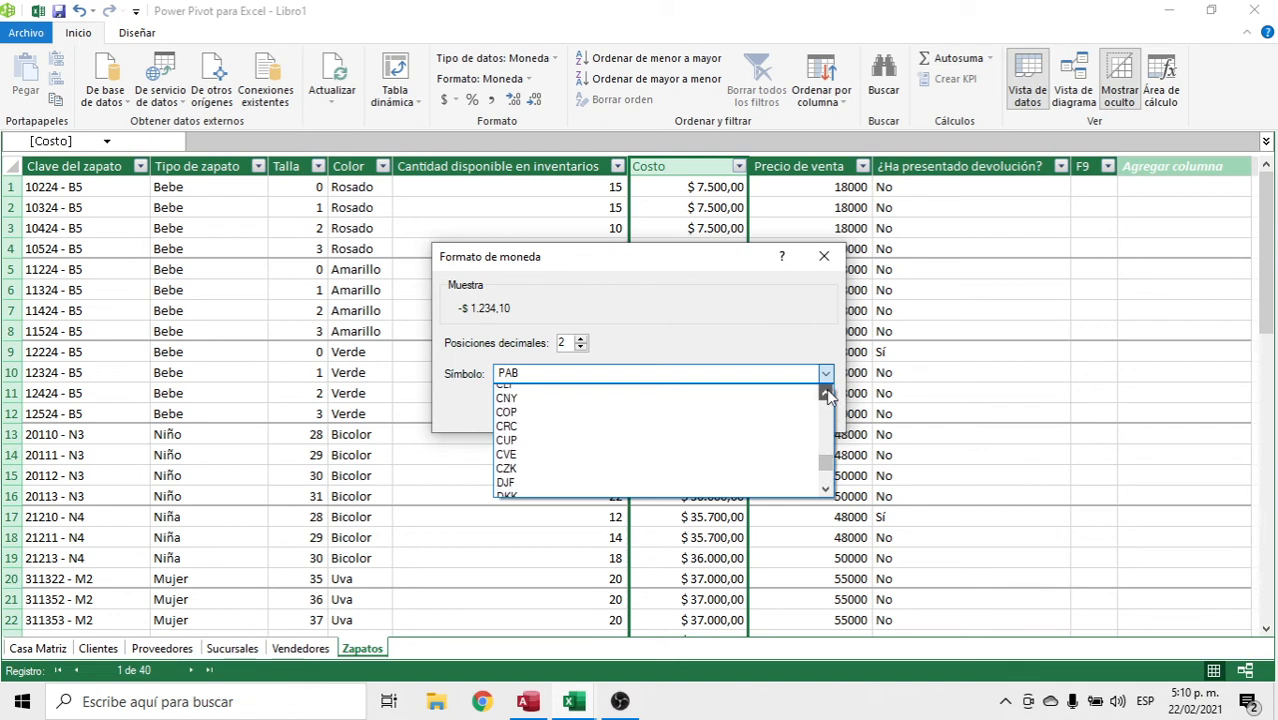
pyautogui.click(584, 418)
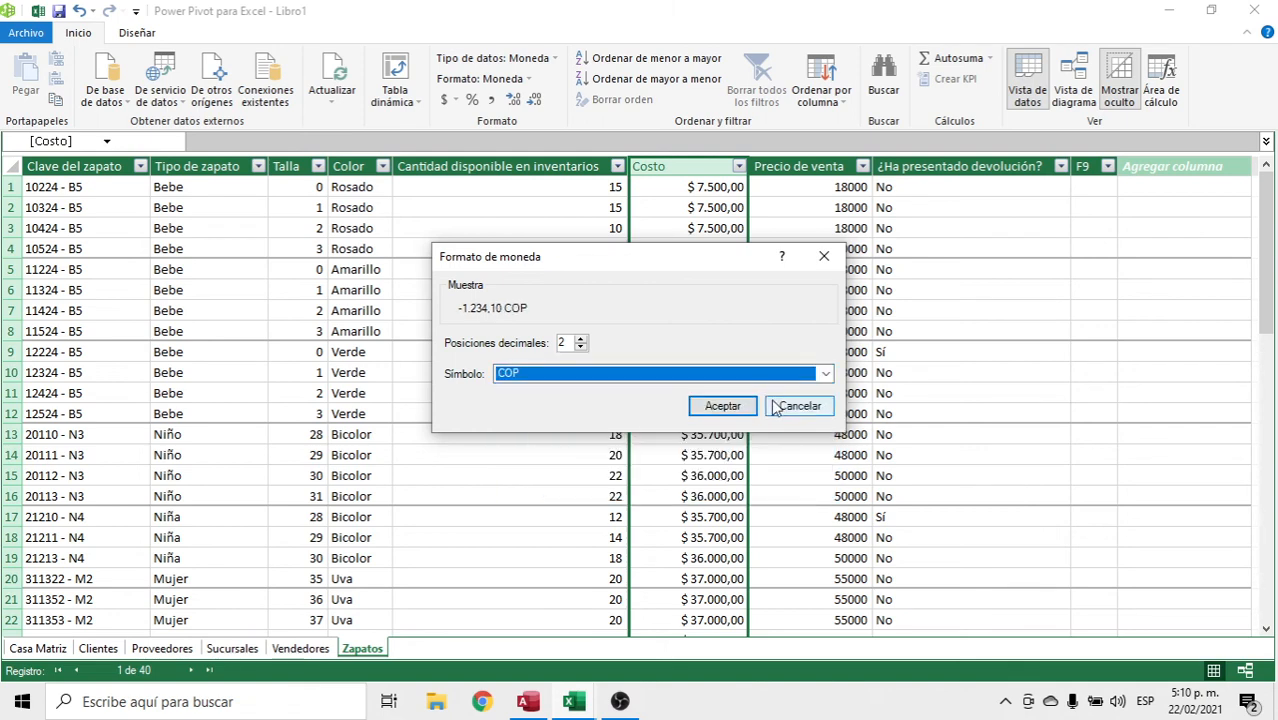
pyautogui.click(736, 405)
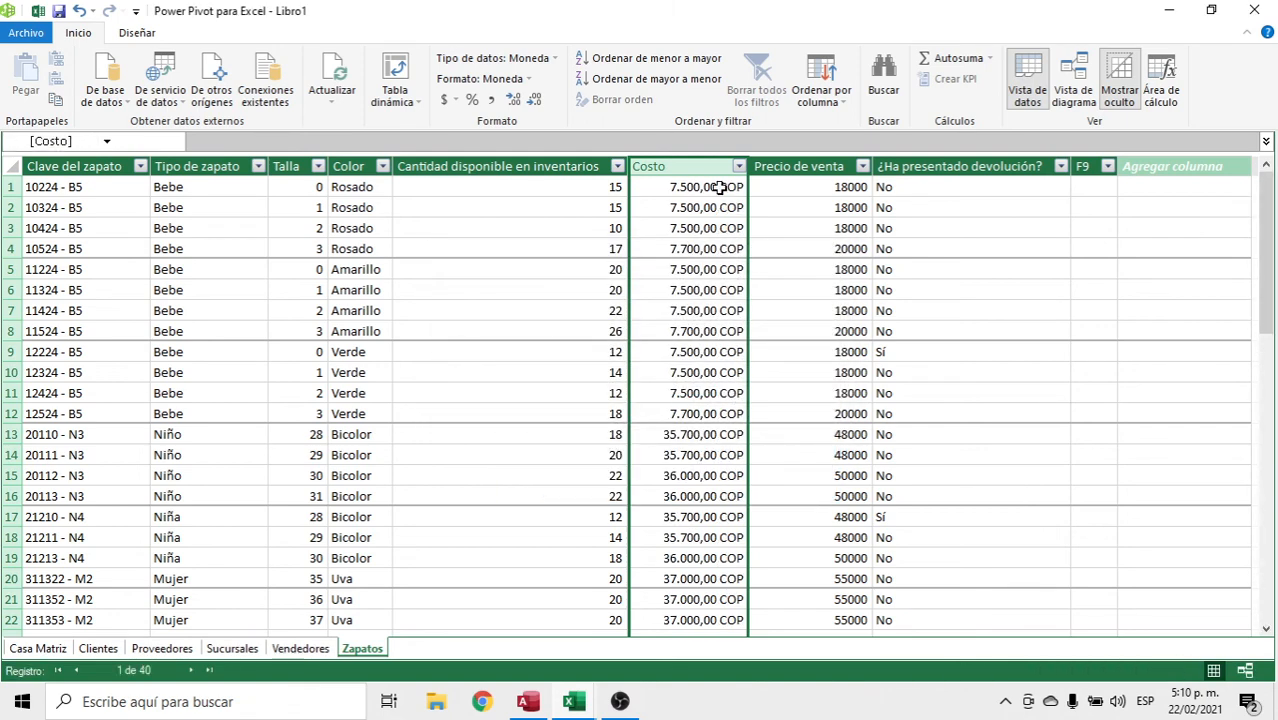
# Change the data type of the Zapatos table's Precio de venta column to Moneda, accepting the possible data loss
pyautogui.click(775, 436)
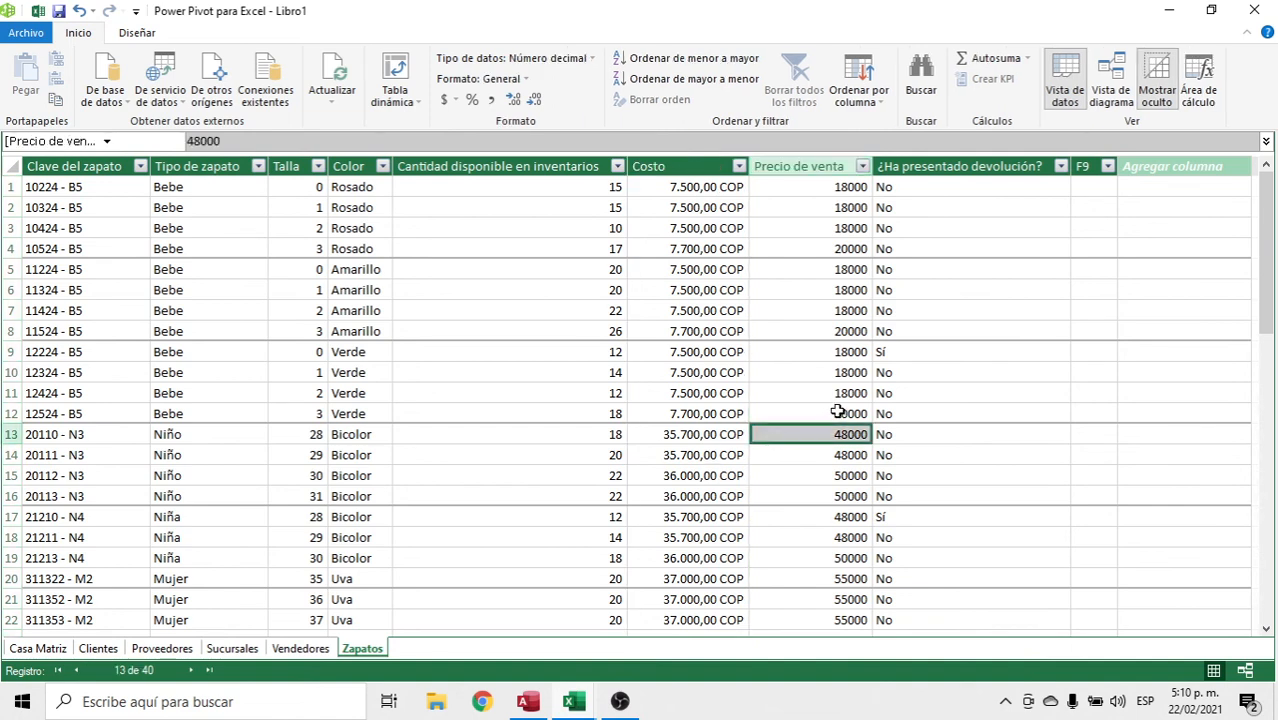
pyautogui.click(790, 157)
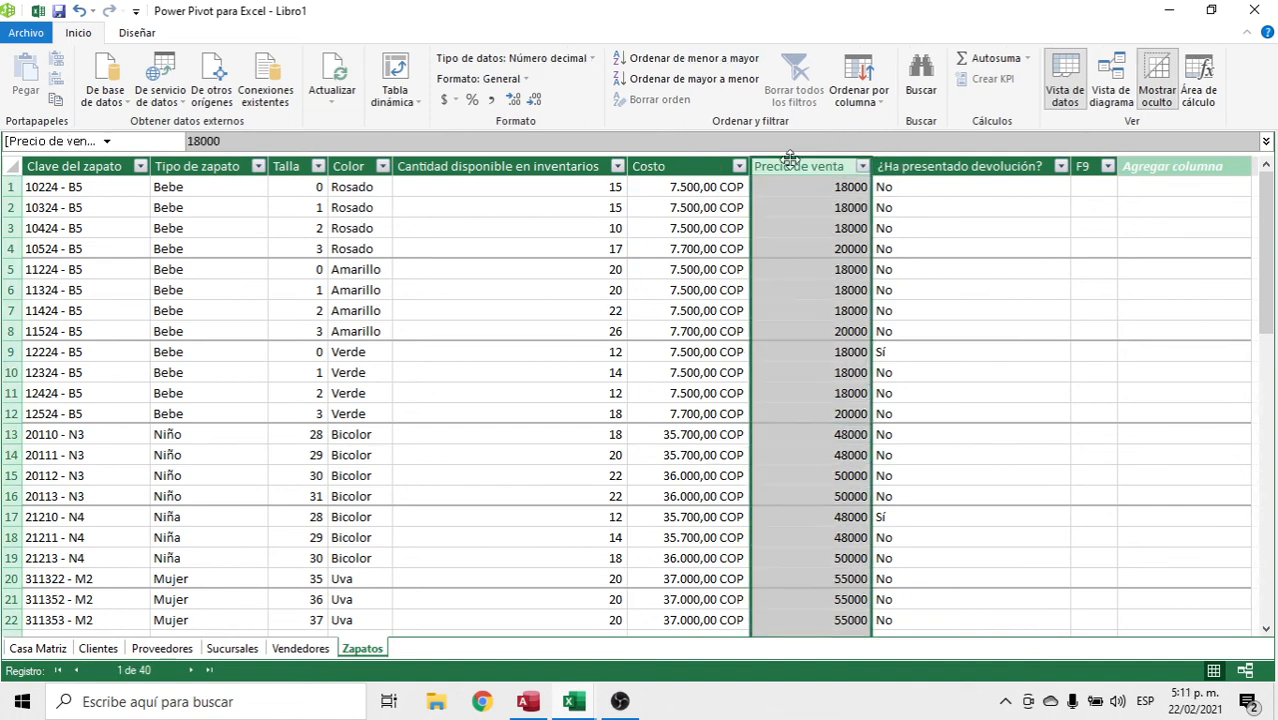
pyautogui.click(585, 62)
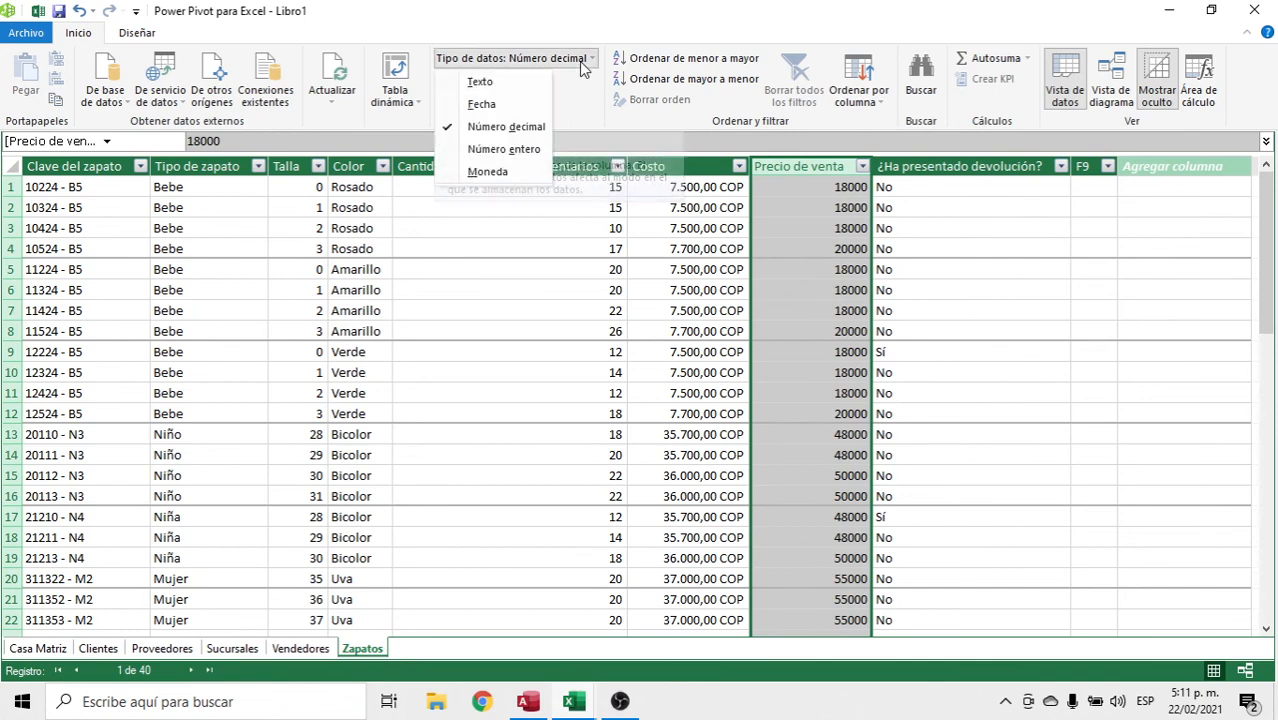
pyautogui.click(485, 171)
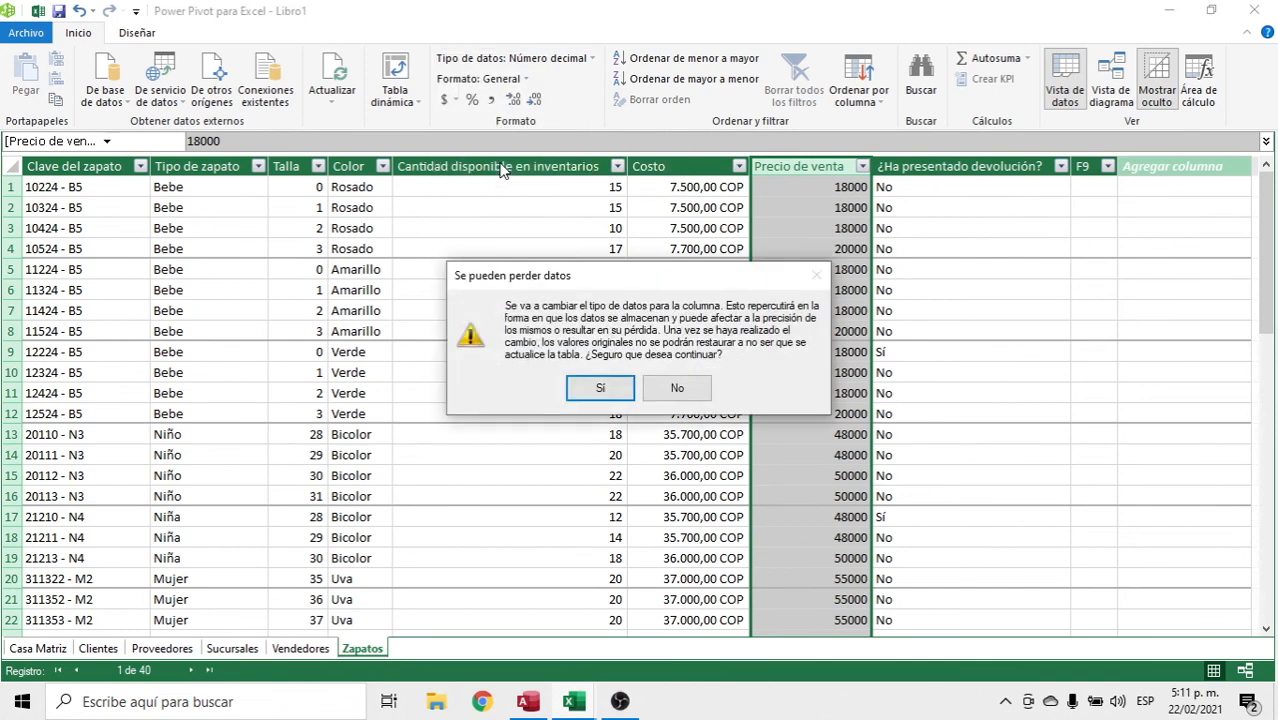
pyautogui.click(589, 389)
# Set the currency symbol of the Precio de venta column to COP
pyautogui.click(455, 99)
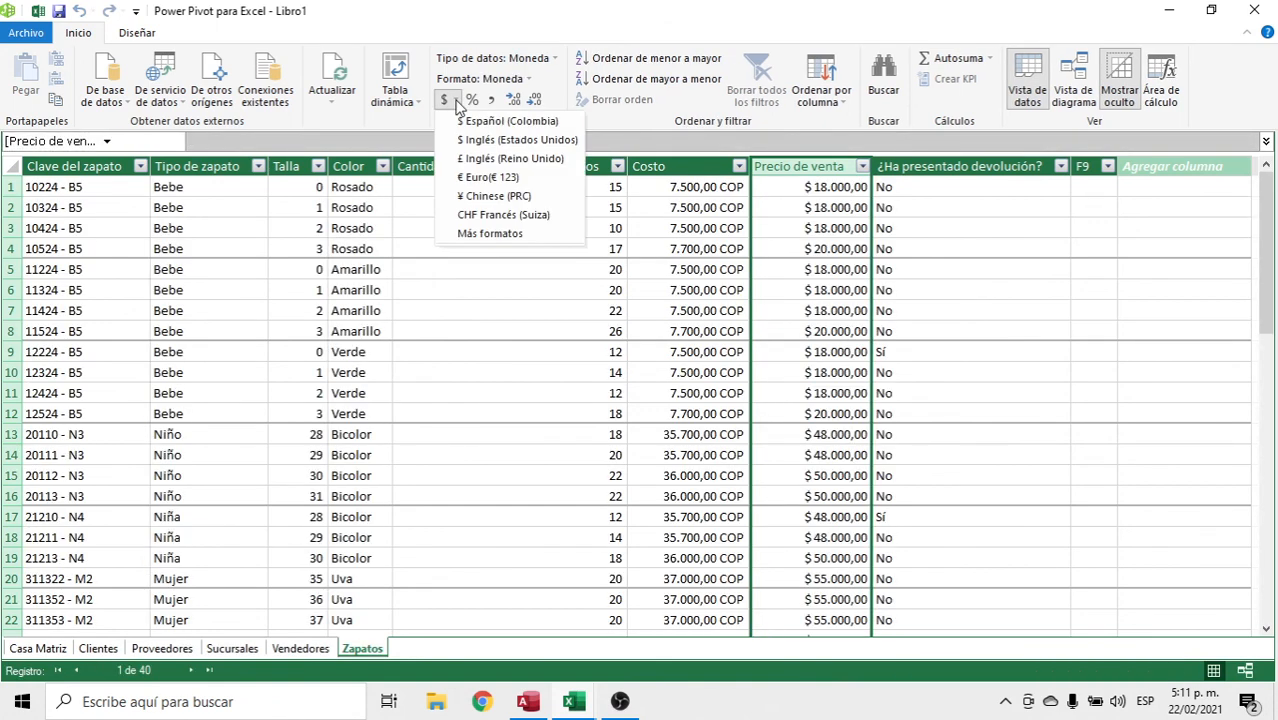
pyautogui.click(500, 236)
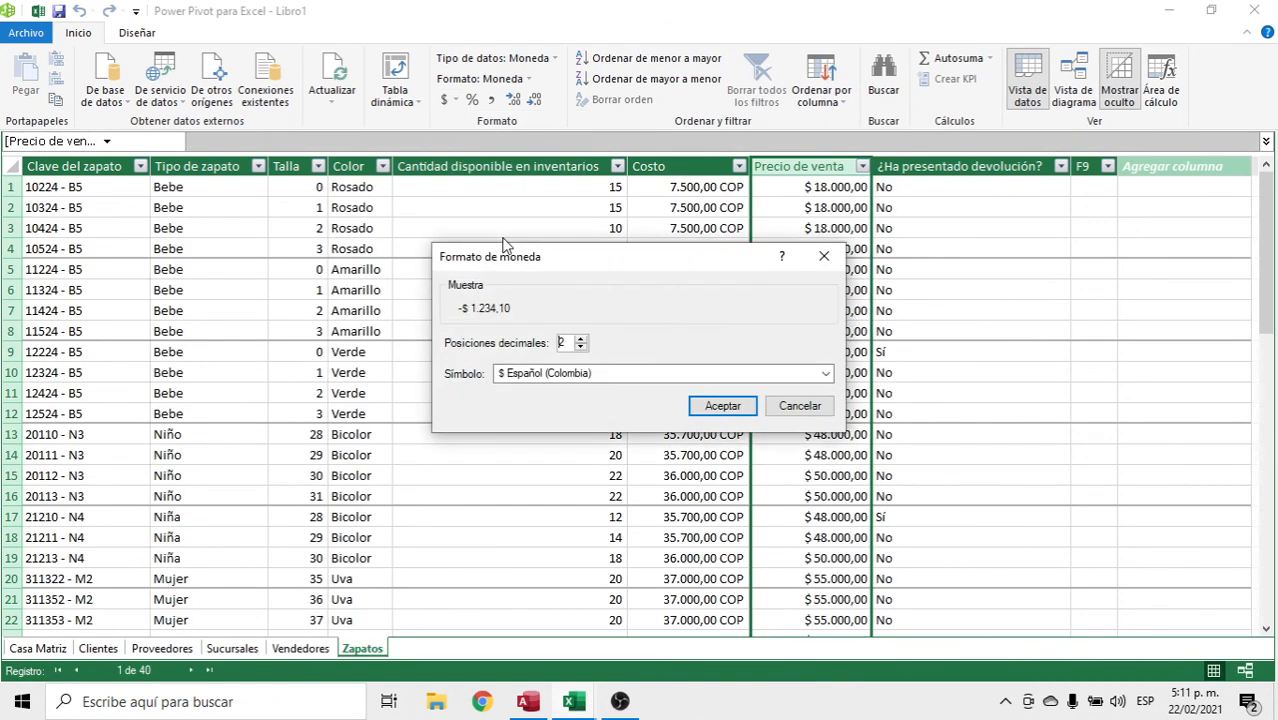
pyautogui.click(615, 374)
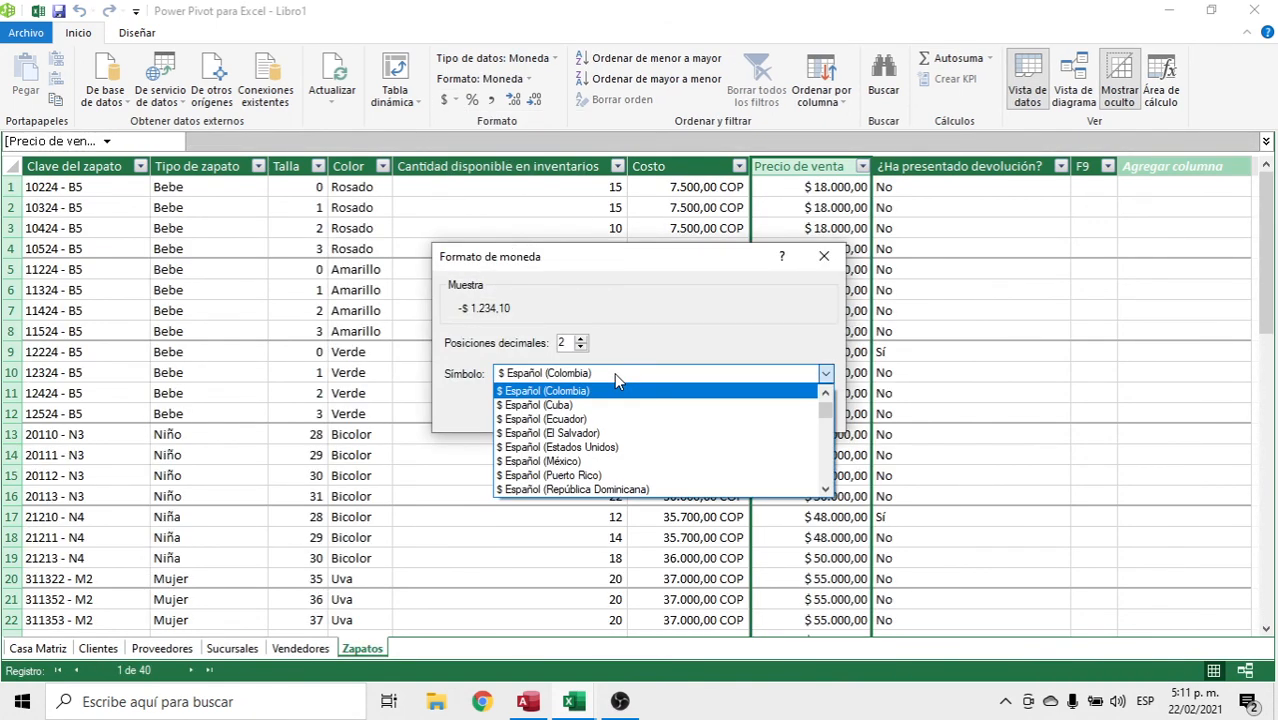
pyautogui.press('p')
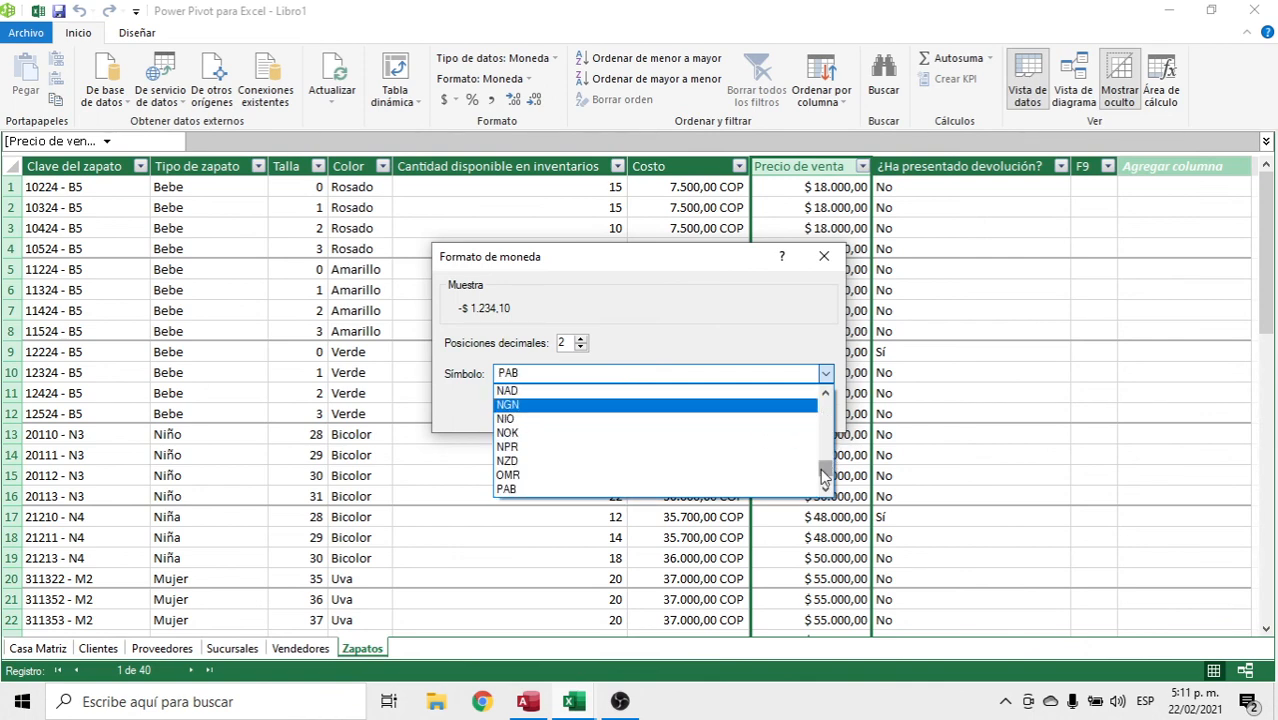
pyautogui.moveTo(823, 469); pyautogui.dragTo(822, 468)
pyautogui.click(827, 395)
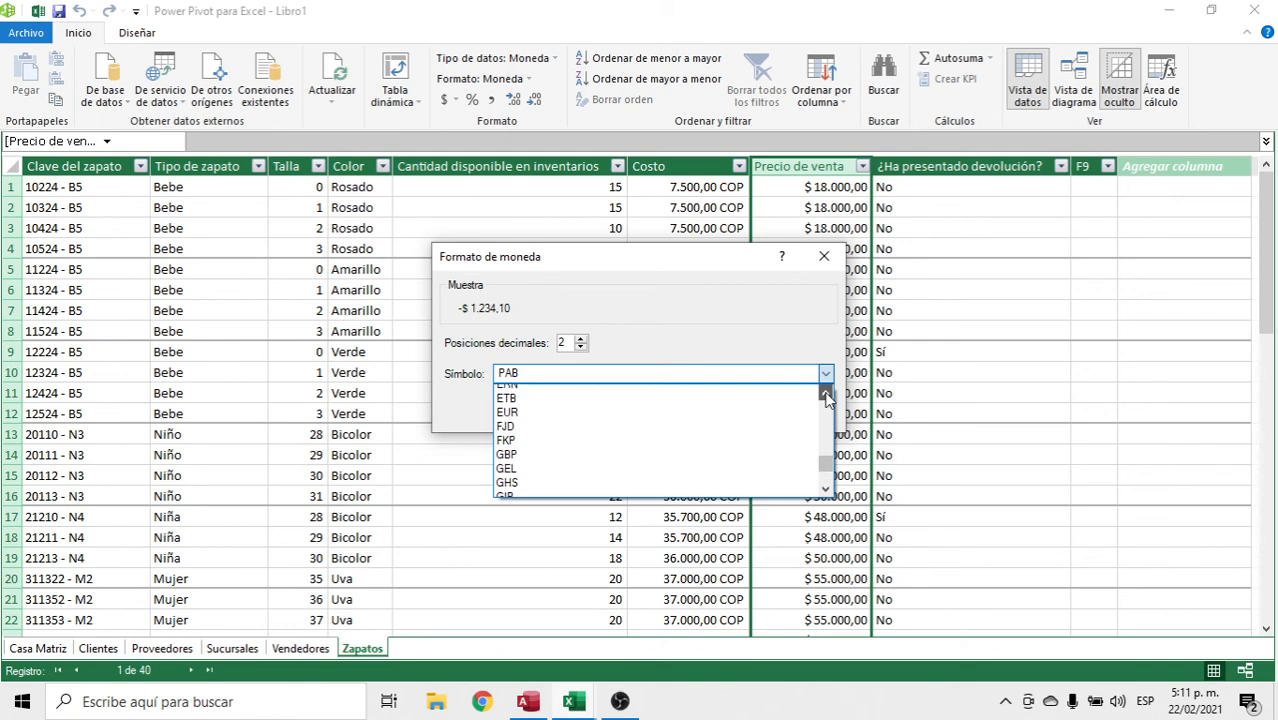
pyautogui.click(827, 395)
pyautogui.click(827, 395)
pyautogui.click(827, 395)
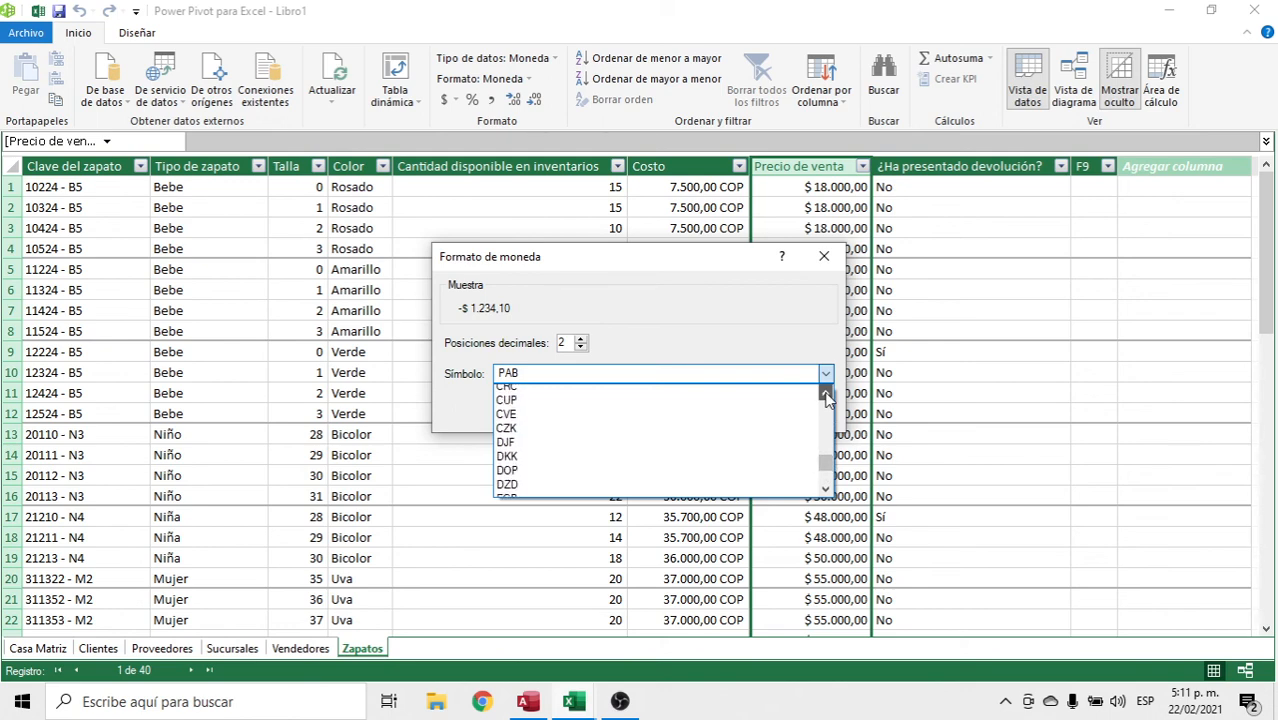
pyautogui.click(827, 395)
pyautogui.click(827, 395)
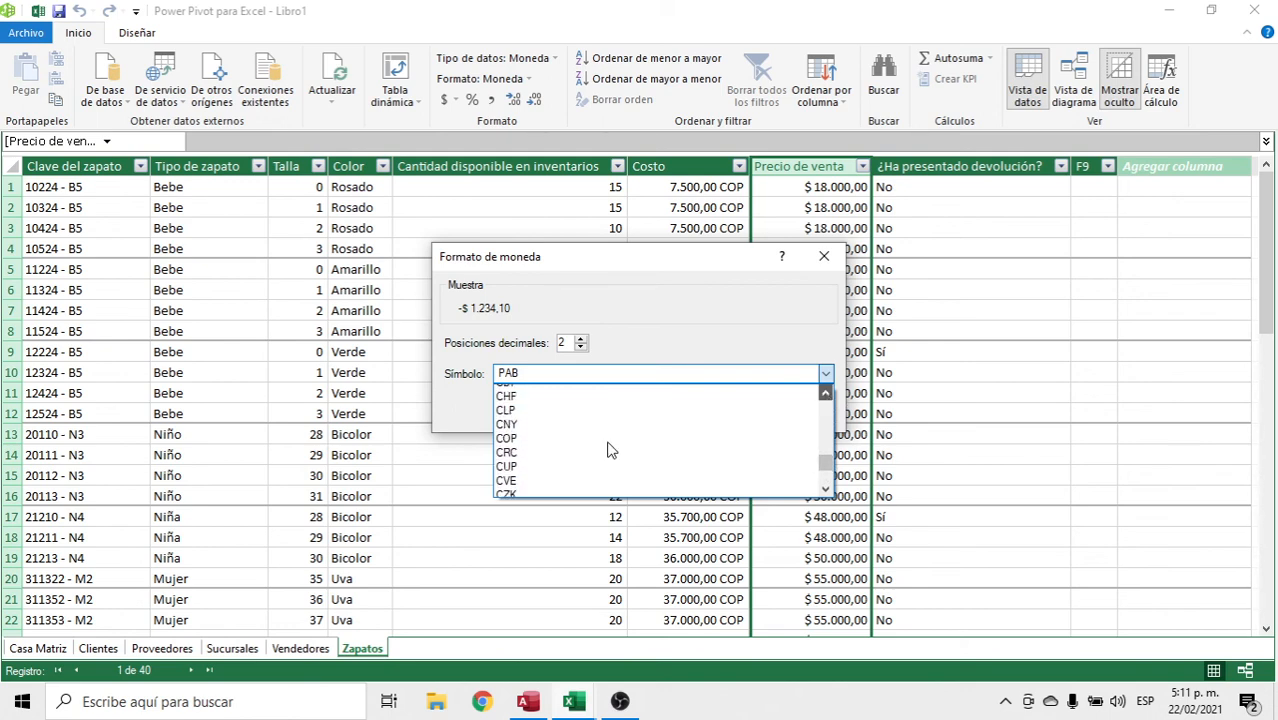
pyautogui.click(510, 447)
pyautogui.click(705, 406)
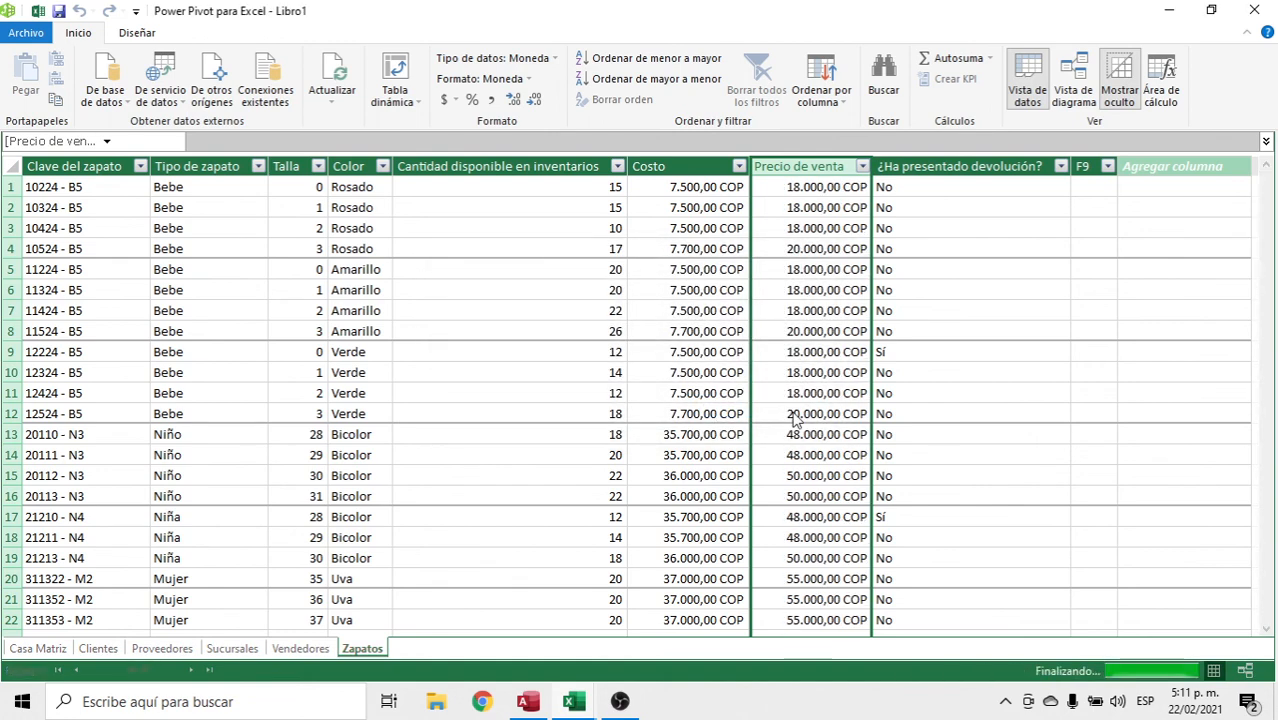
pyautogui.click(804, 405)
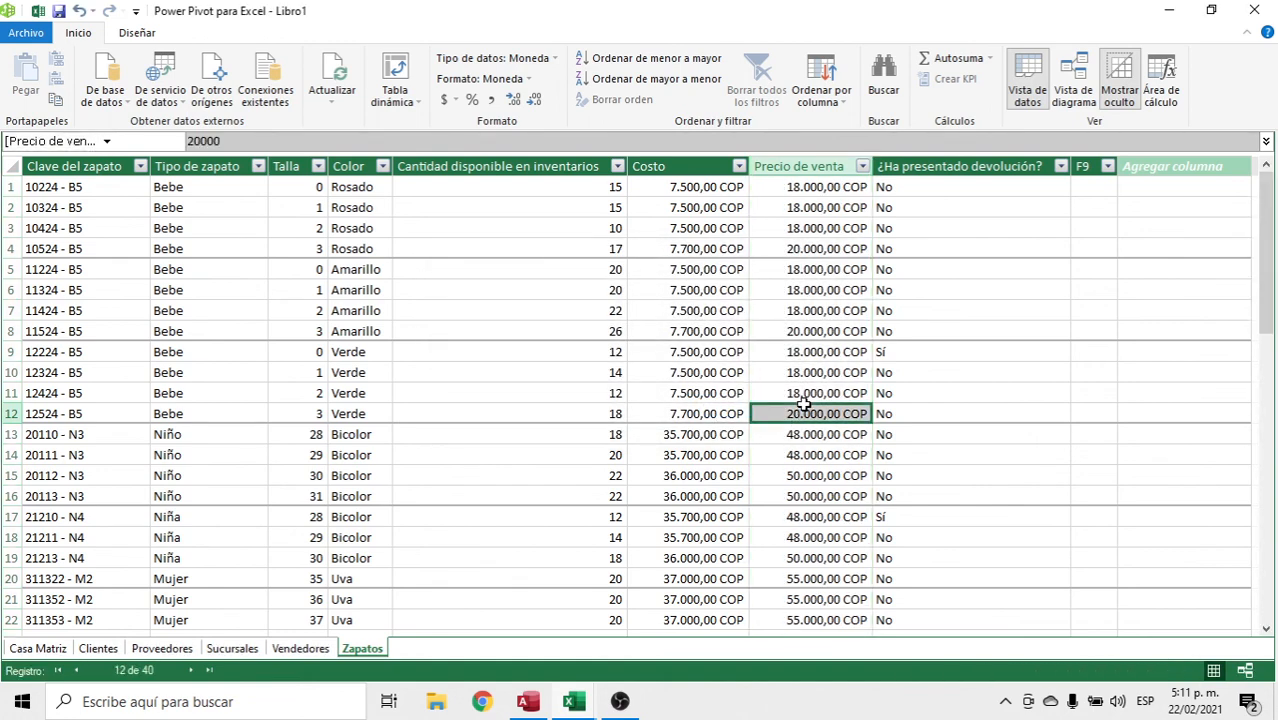
# Look through the Vendedores, Sucursales and Proveedores tables for columns that need formatting
pyautogui.click(302, 648)
pyautogui.click(240, 649)
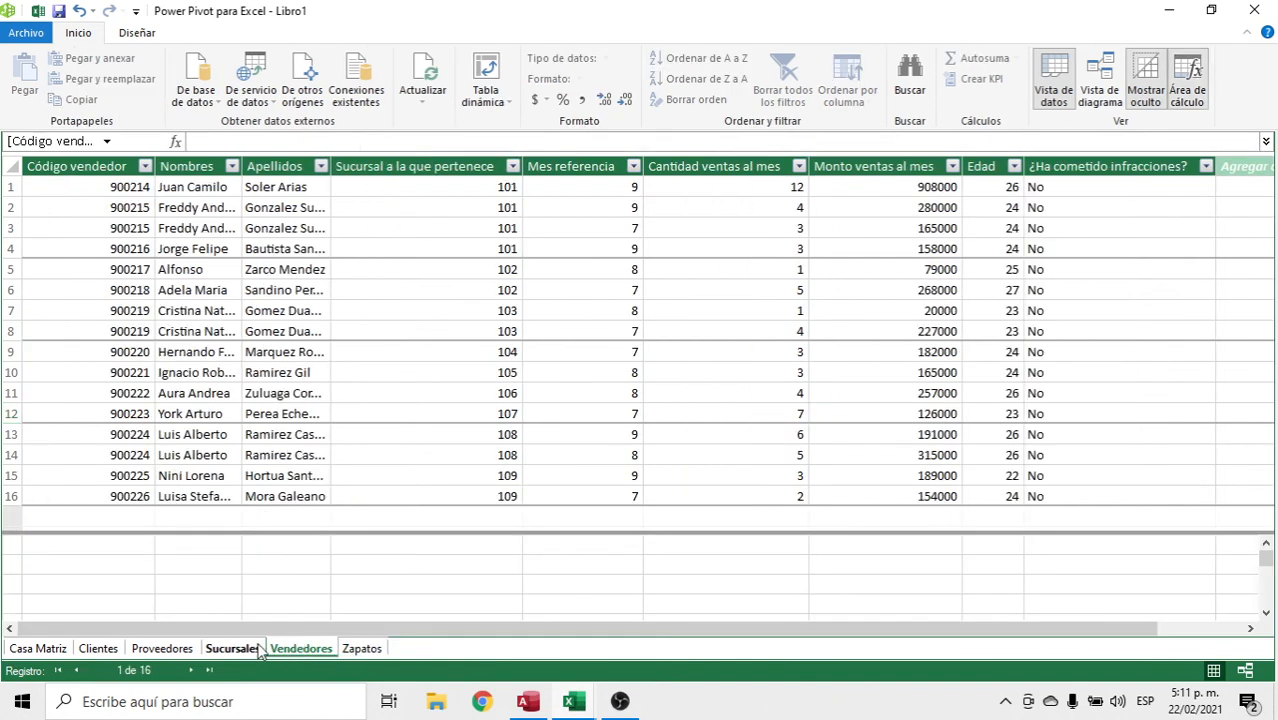
pyautogui.click(178, 652)
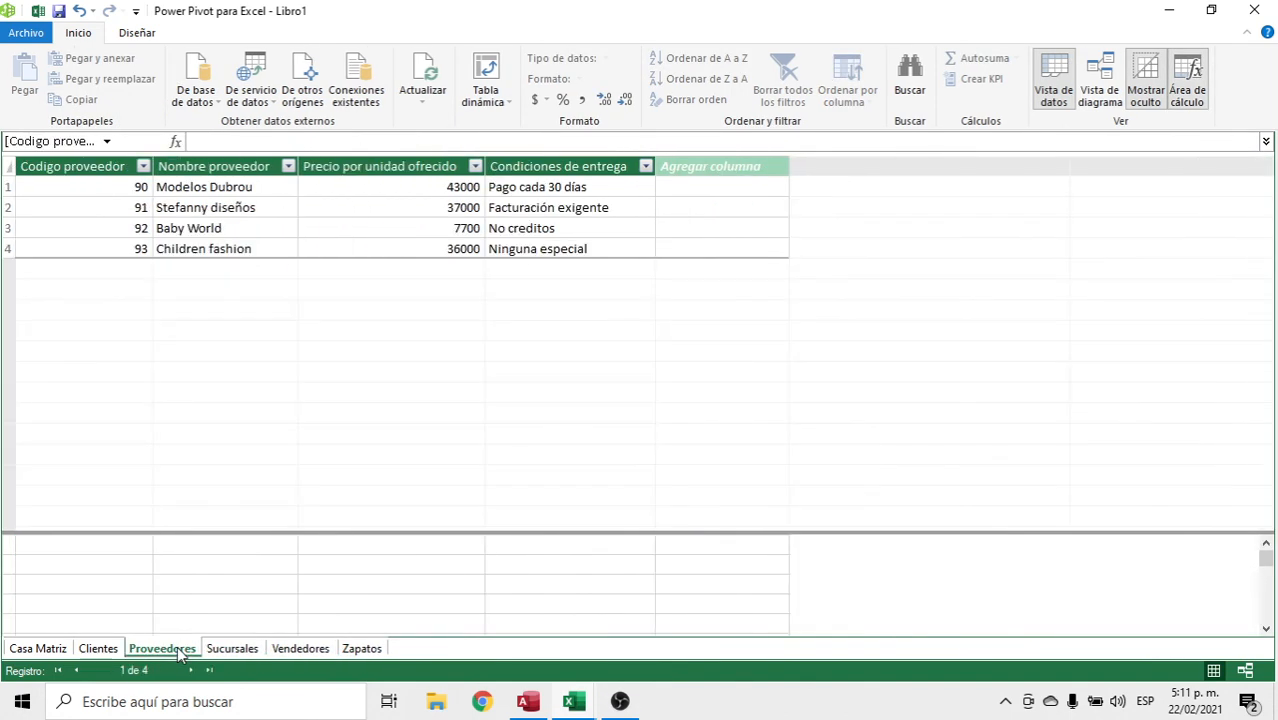
# Widen the Clientes table's Fecha de compra column to fit its values and apply the date-only format 14/03/2001
pyautogui.click(101, 651)
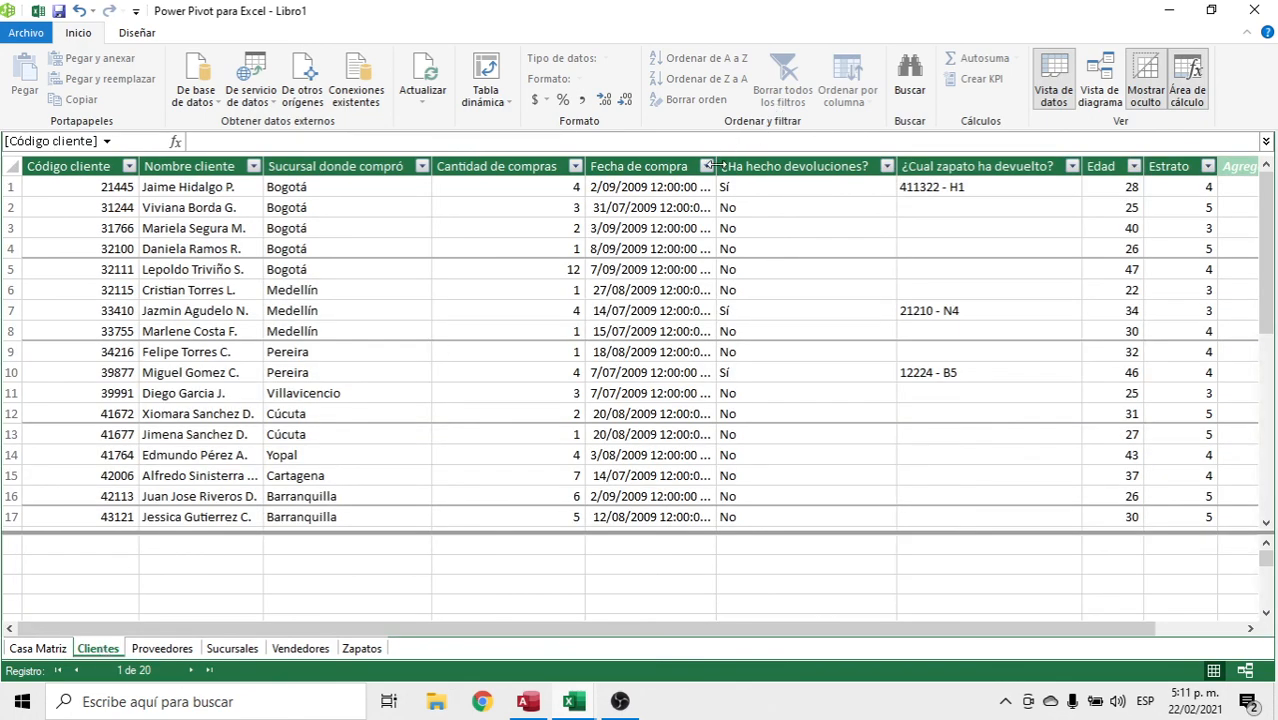
pyautogui.moveTo(716, 166); pyautogui.dragTo(817, 168)
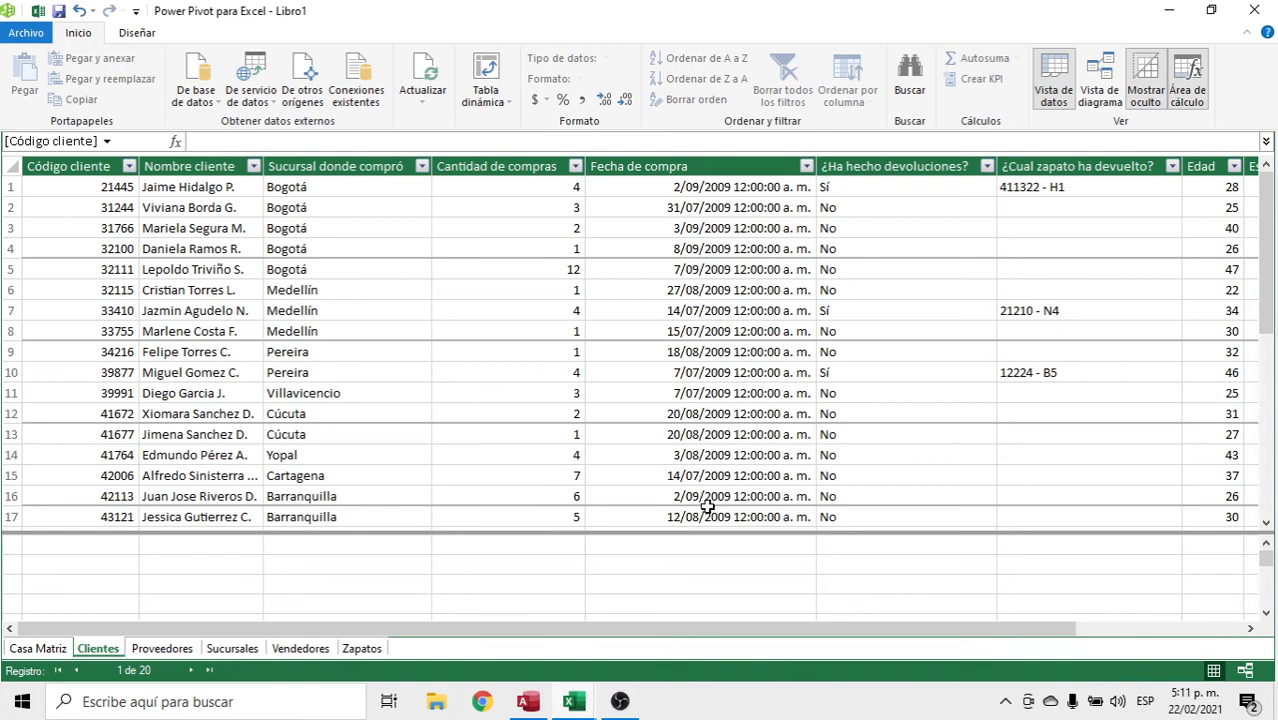
pyautogui.click(733, 163)
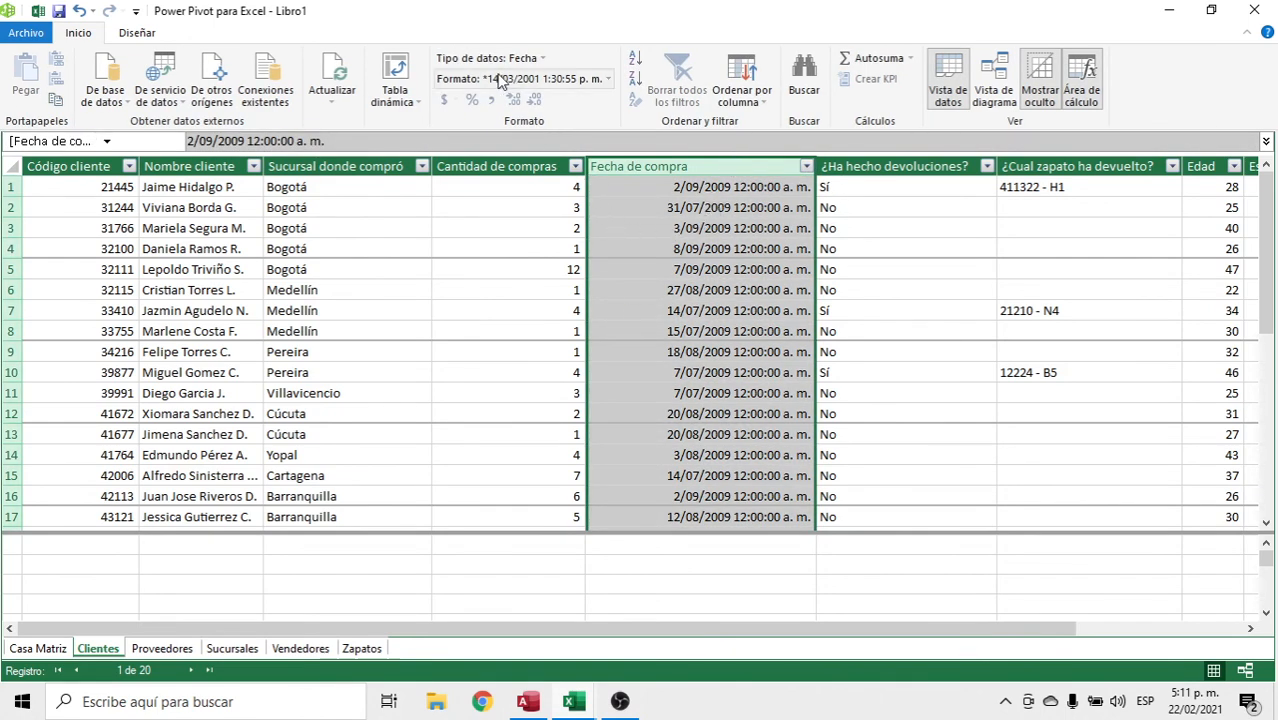
pyautogui.click(528, 82)
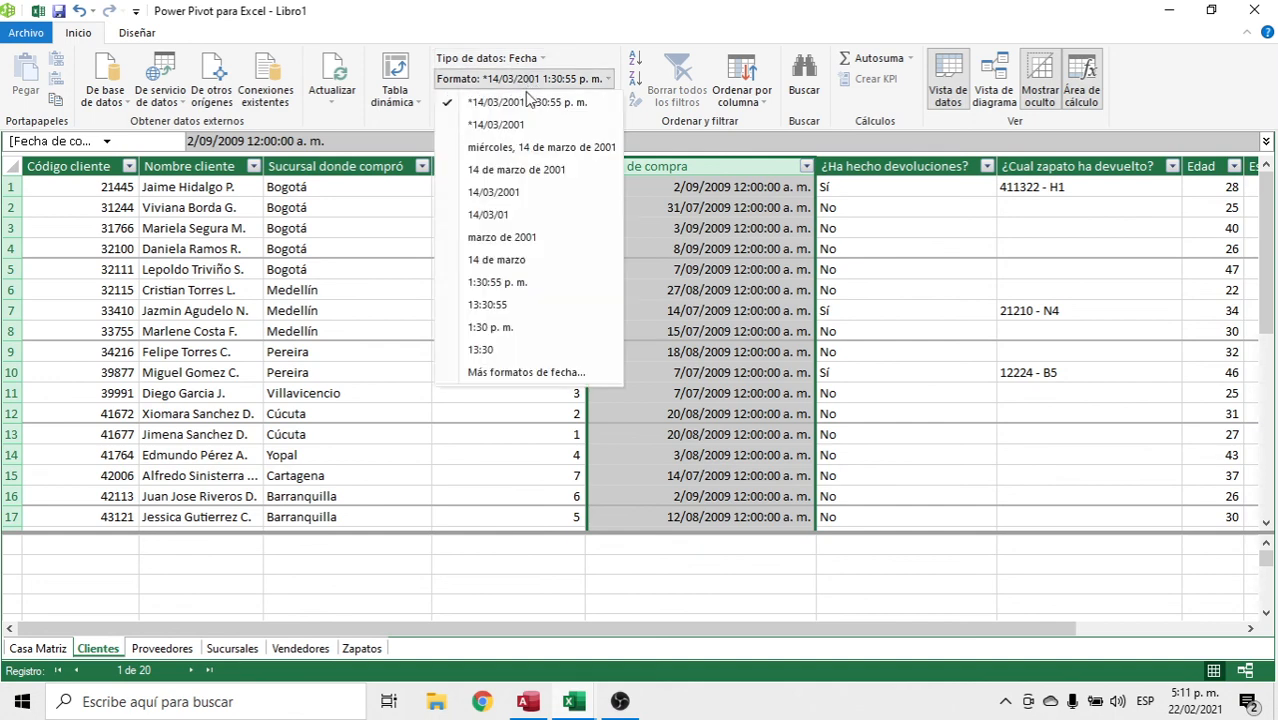
pyautogui.click(501, 193)
pyautogui.click(674, 324)
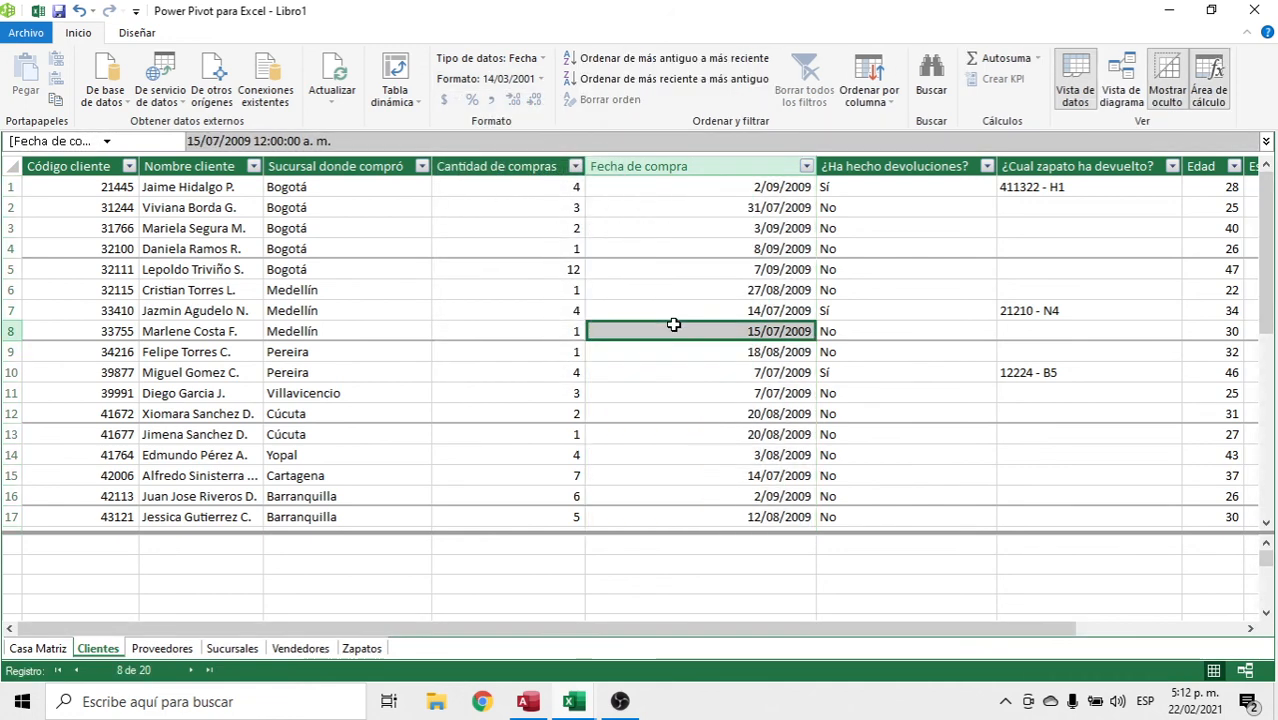
pyautogui.click(679, 187)
pyautogui.click(689, 313)
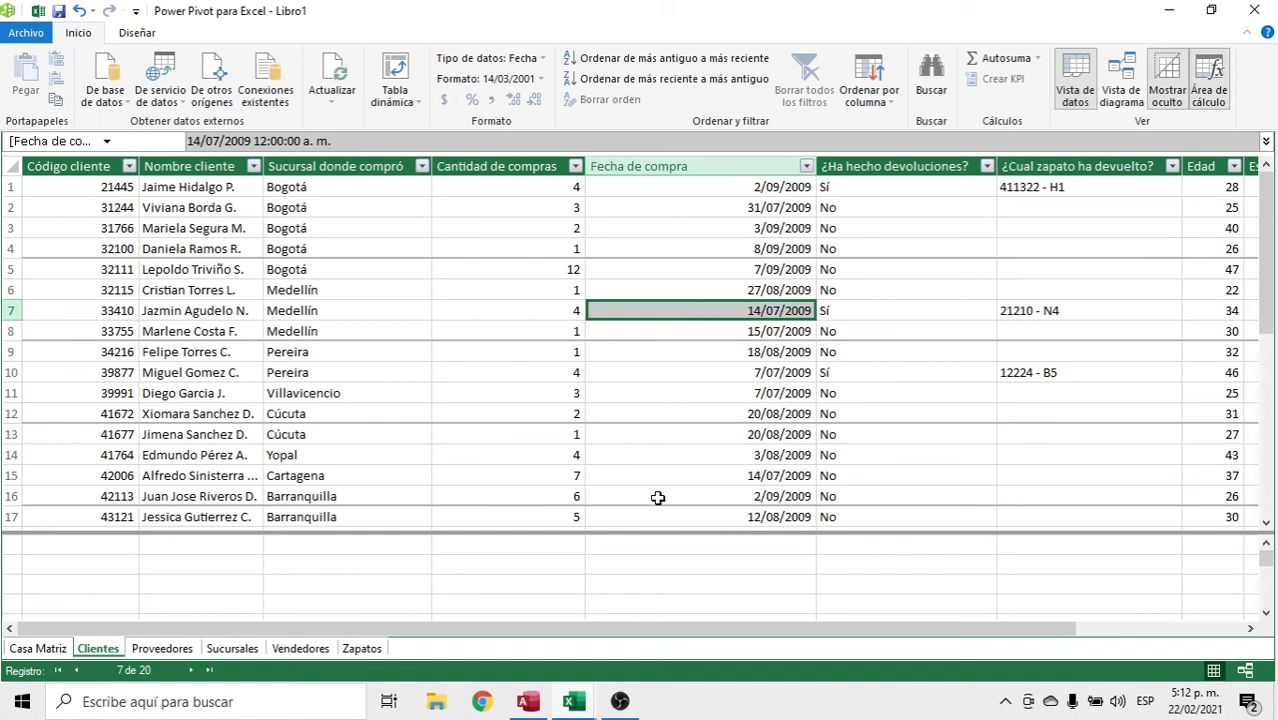
pyautogui.click(620, 701)
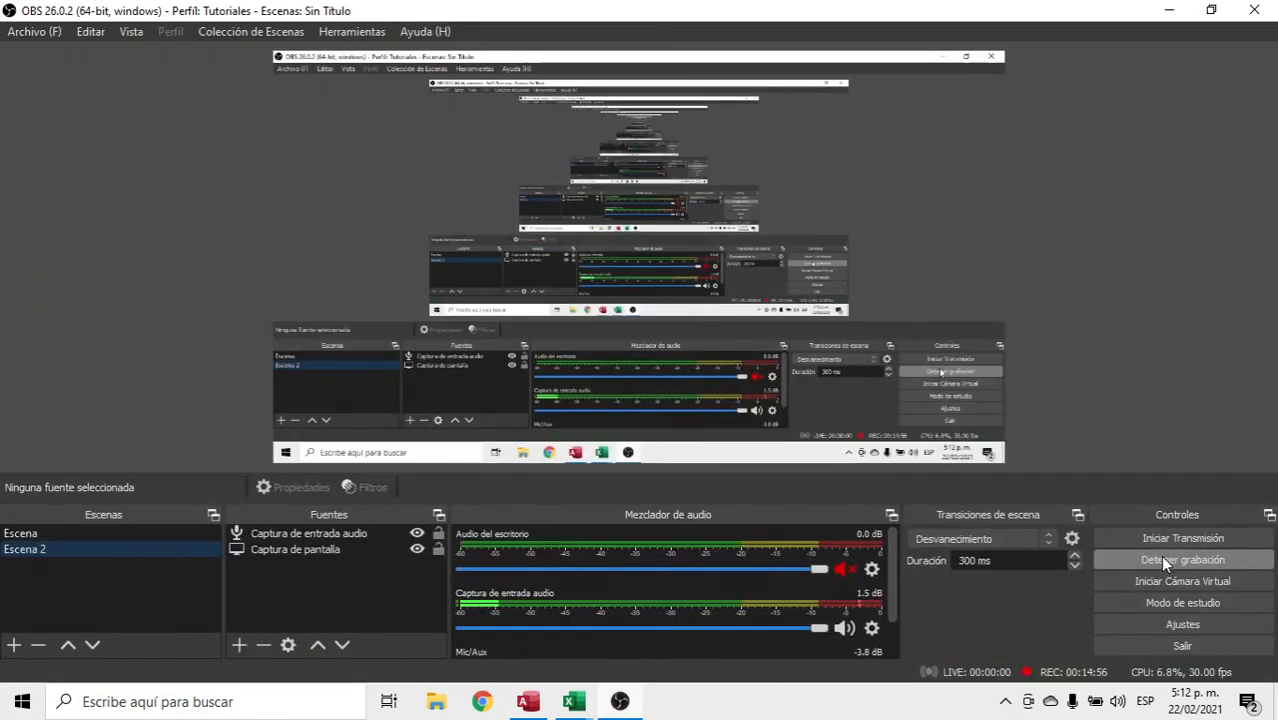